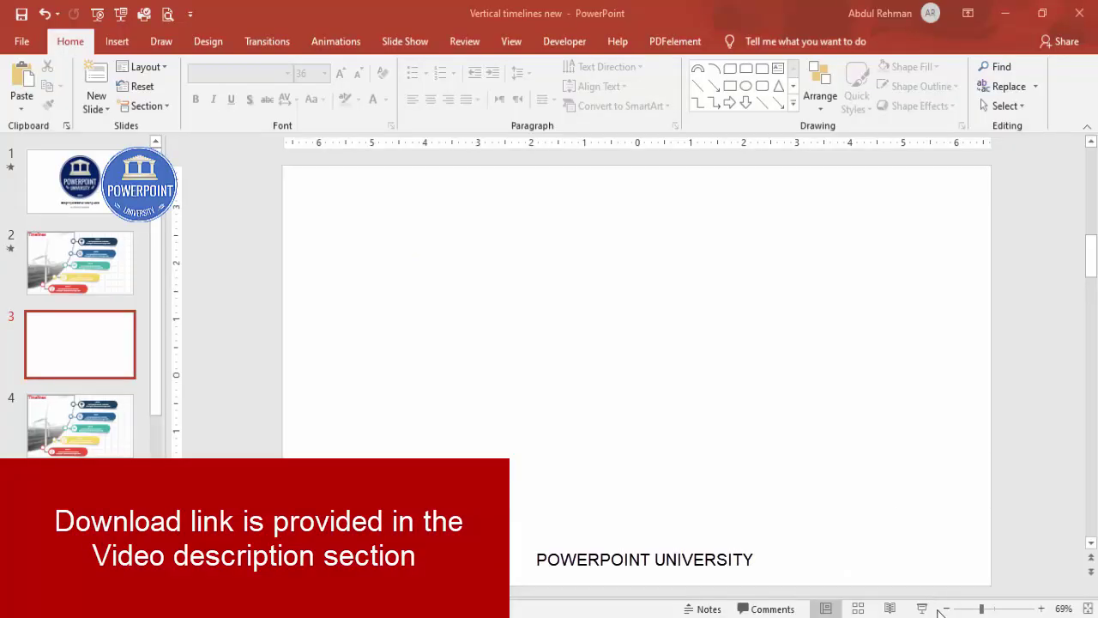
Step: Draw a large blue circle, about 12.21 inches, overlapping the slide's top-left corner
click(947, 609)
click(947, 609)
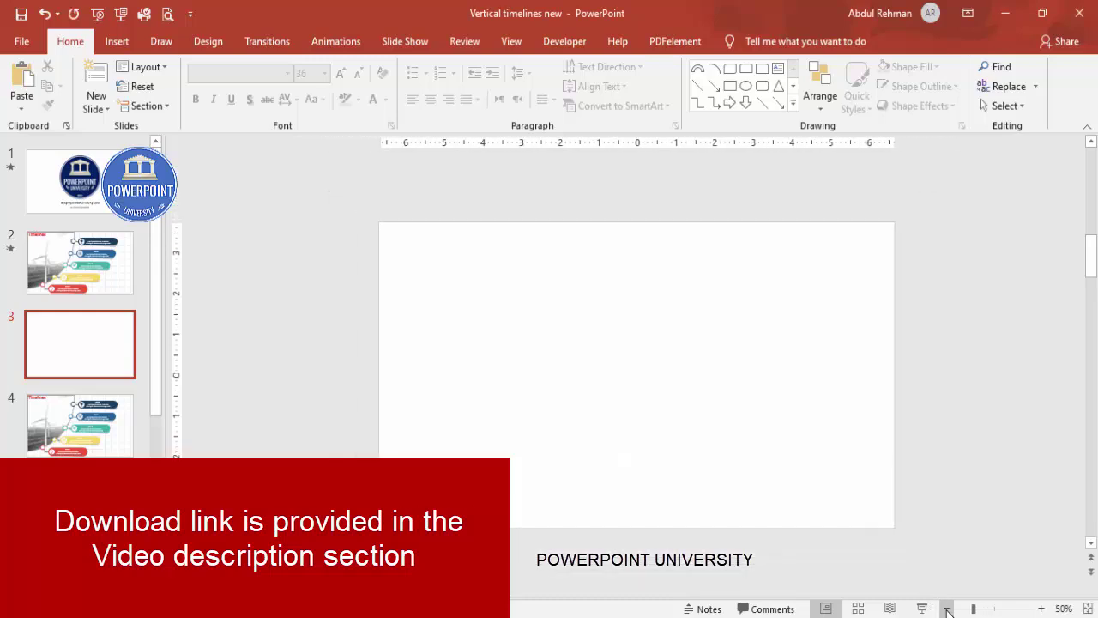
click(947, 608)
click(948, 609)
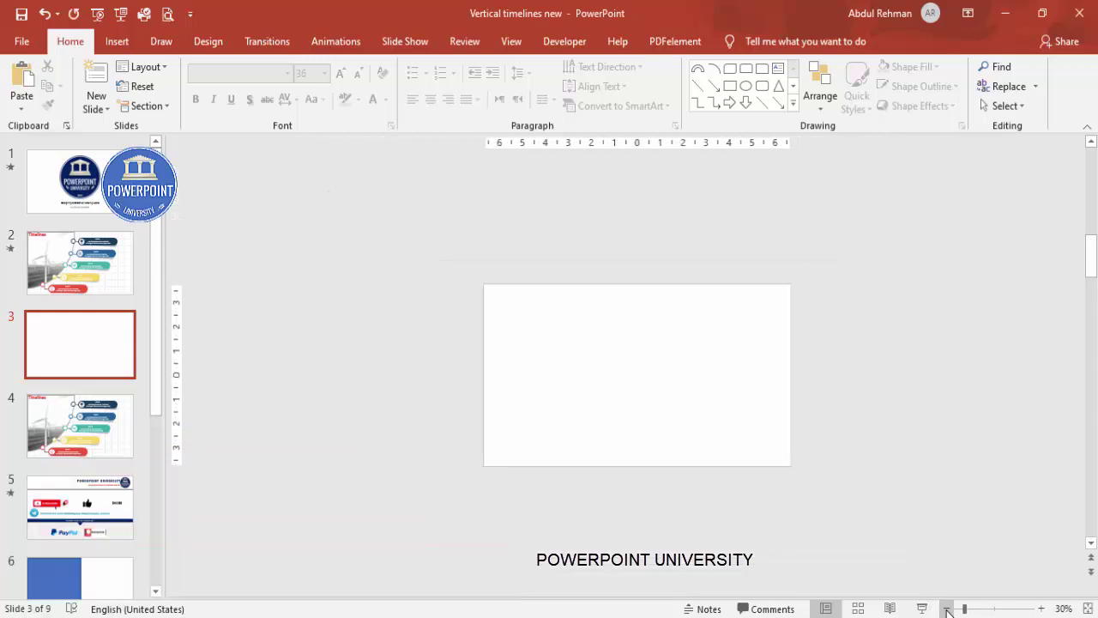
click(118, 41)
click(252, 114)
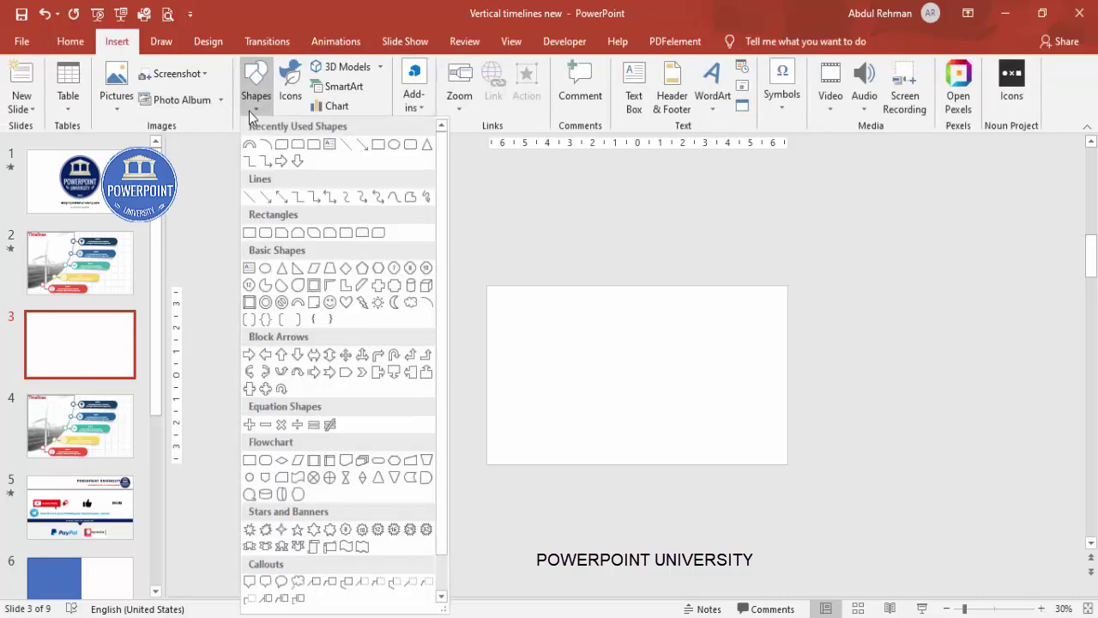
click(266, 270)
click(618, 346)
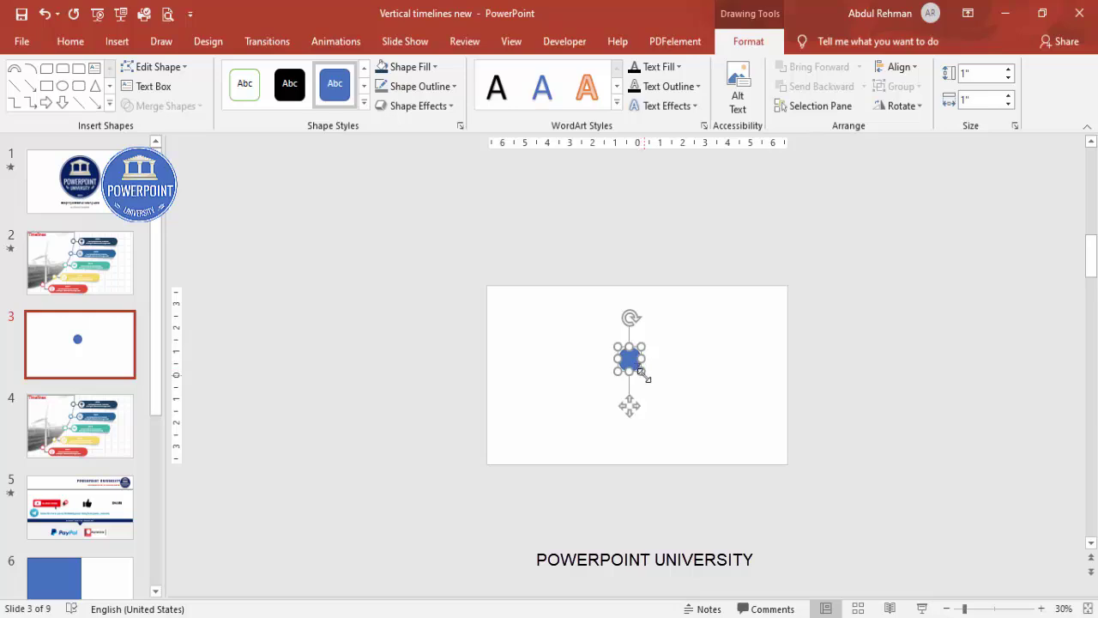
drag(643, 370, 768, 491)
drag(726, 418, 583, 356)
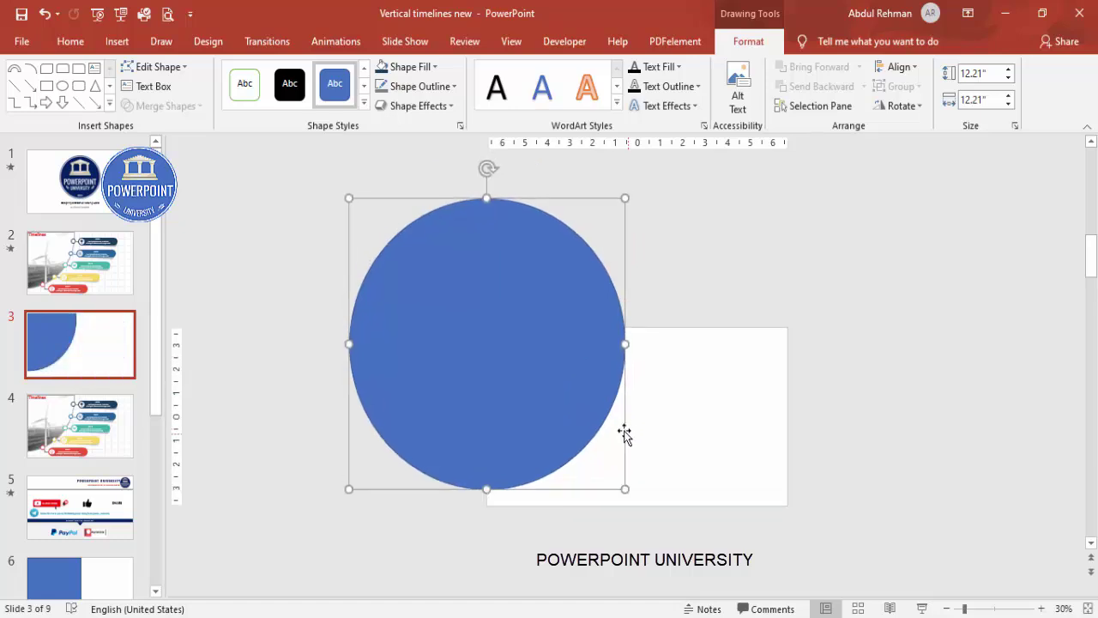
Step: Set the circle's fill transparency to 46%
right_click(589, 358)
click(650, 580)
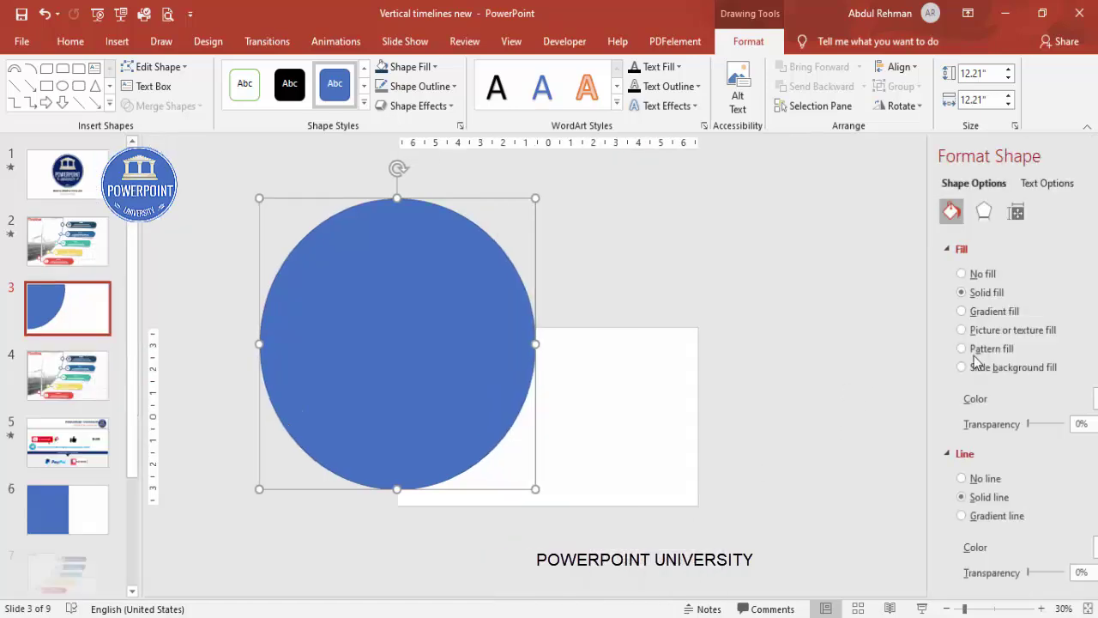
drag(968, 424, 987, 427)
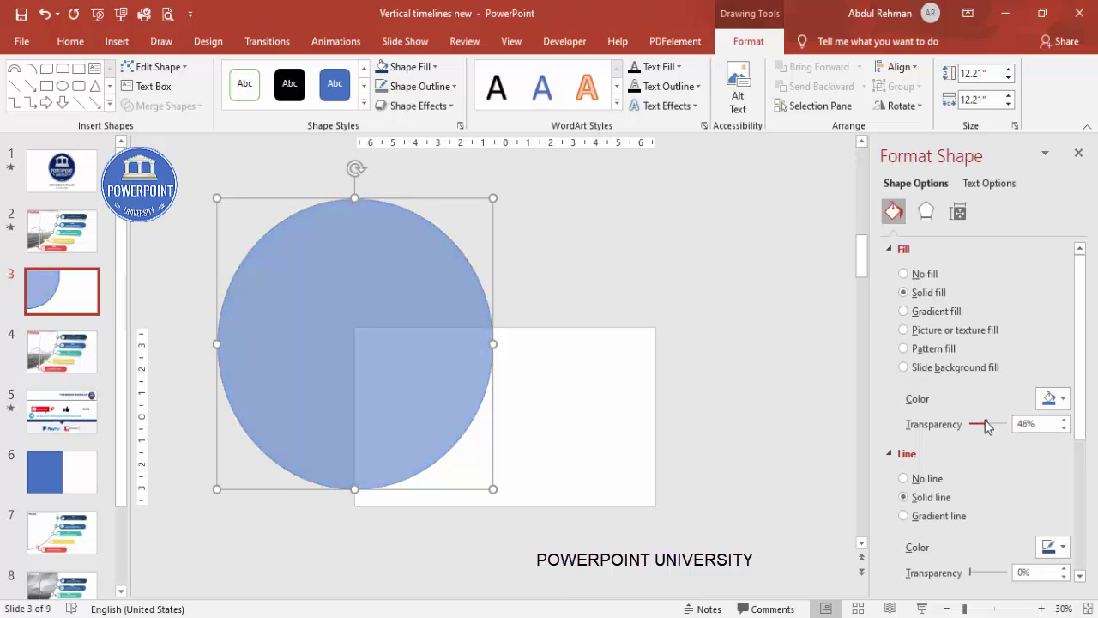
click(518, 302)
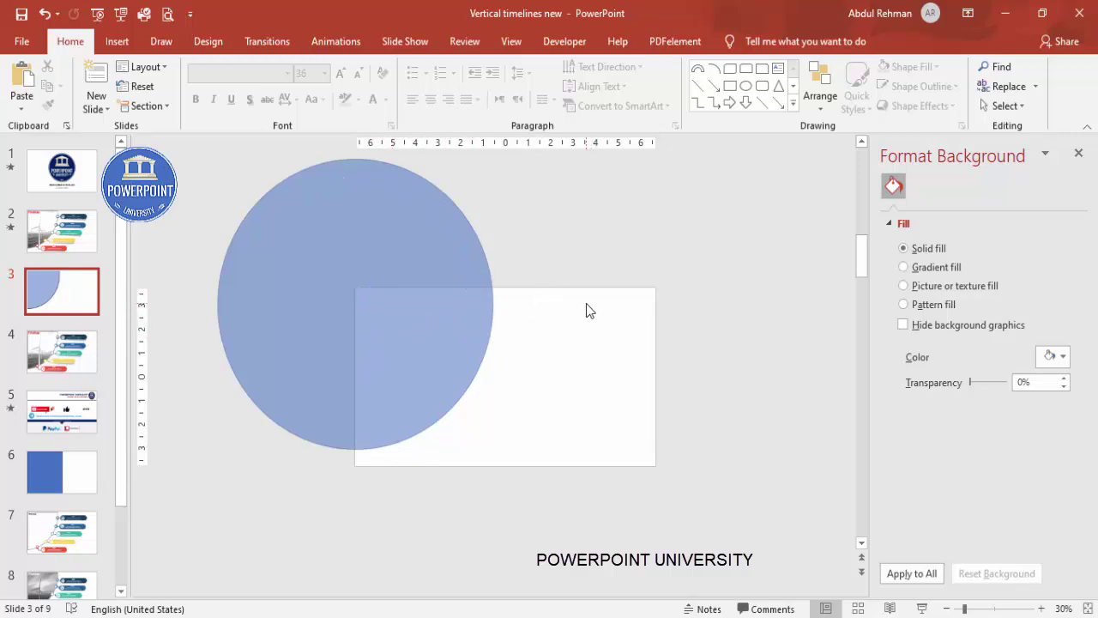
Step: Draw a rectangle covering the left part of the slide
click(120, 45)
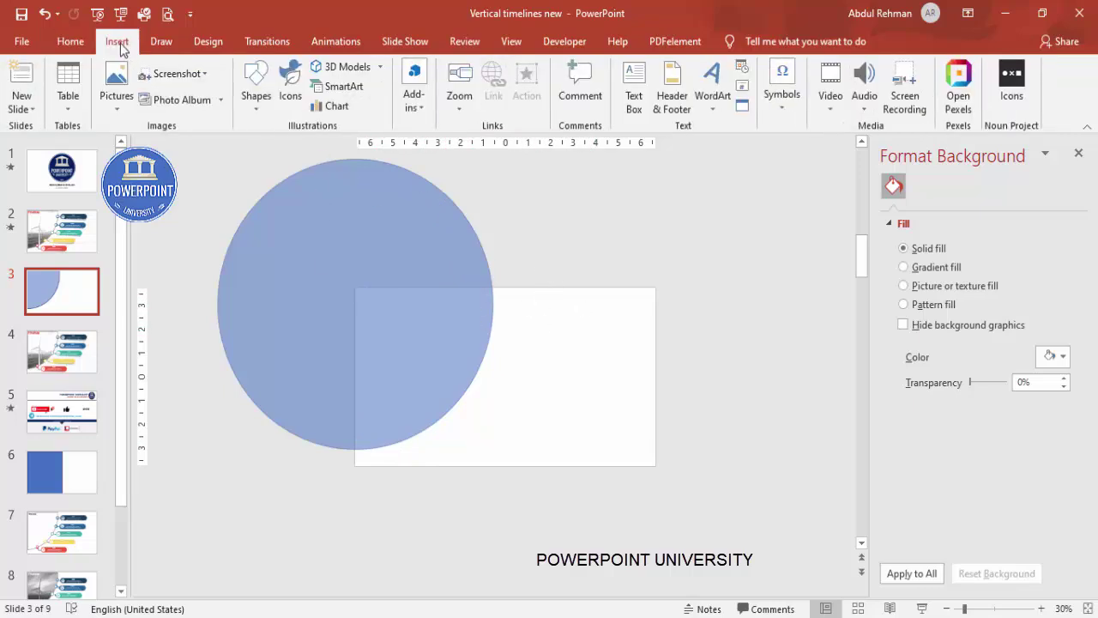
click(257, 105)
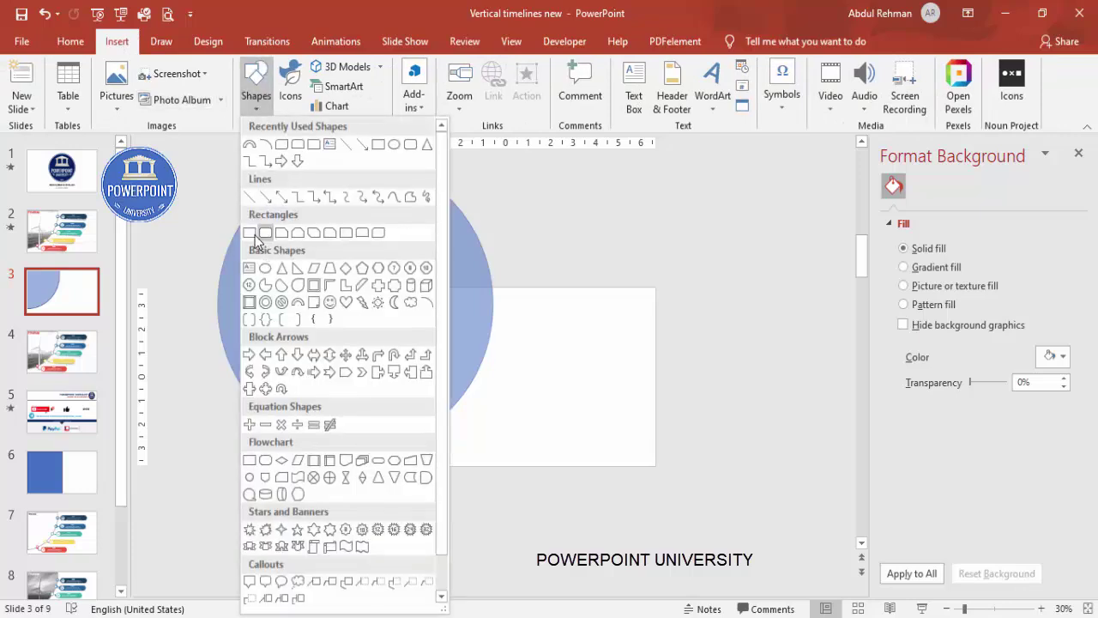
click(249, 233)
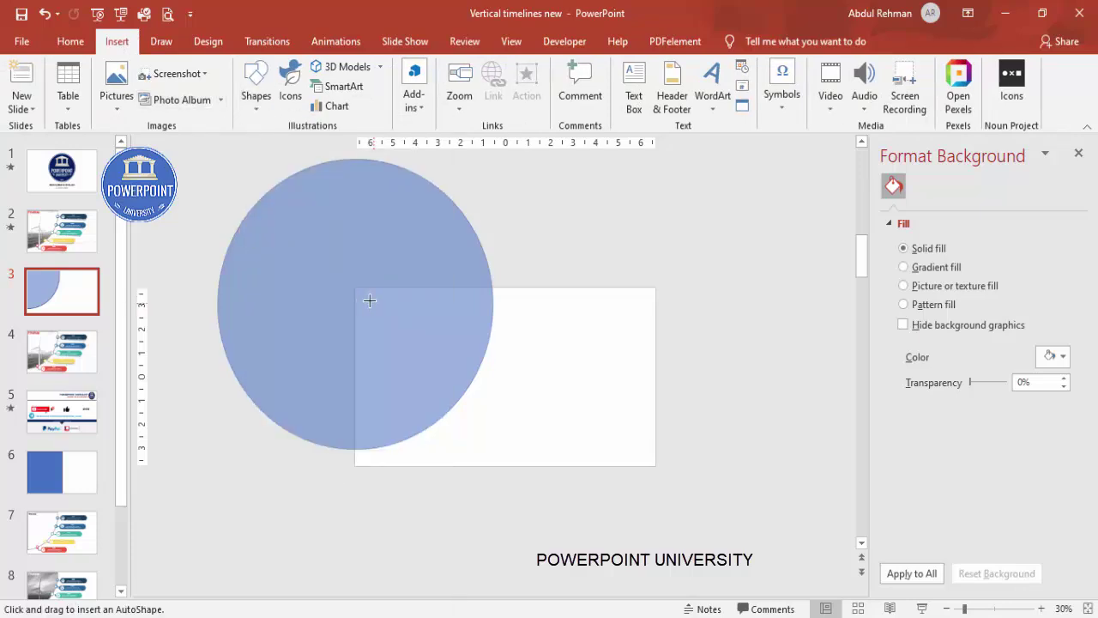
drag(358, 292, 518, 466)
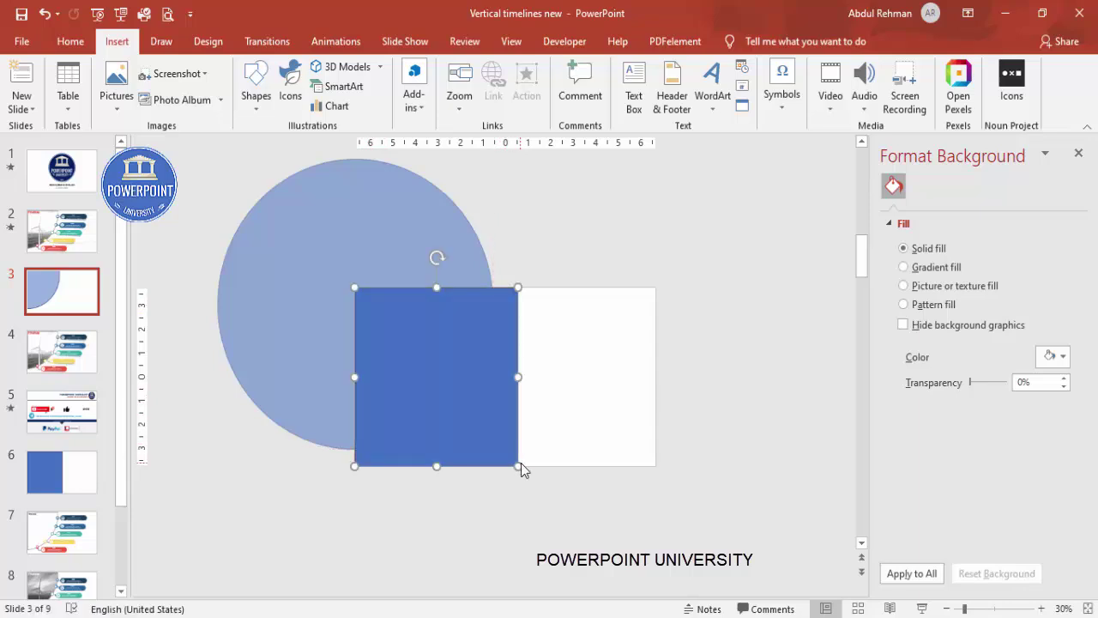
Step: Intersect the circle with the rectangle to leave a 6.79 × 6.11-inch quarter-circle
click(360, 202)
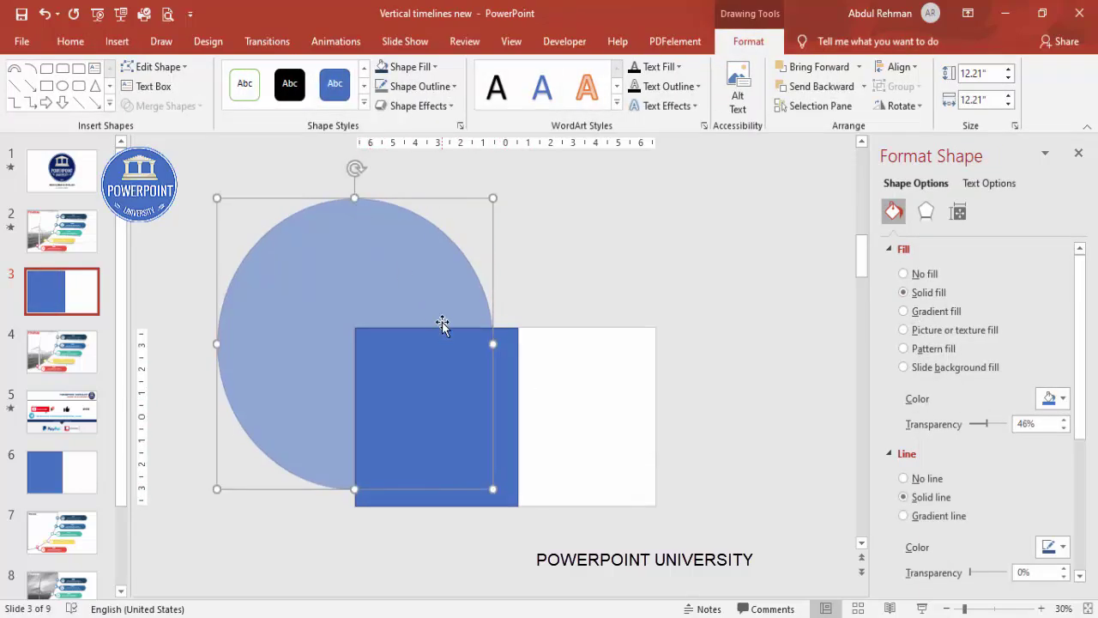
shift+click(505, 422)
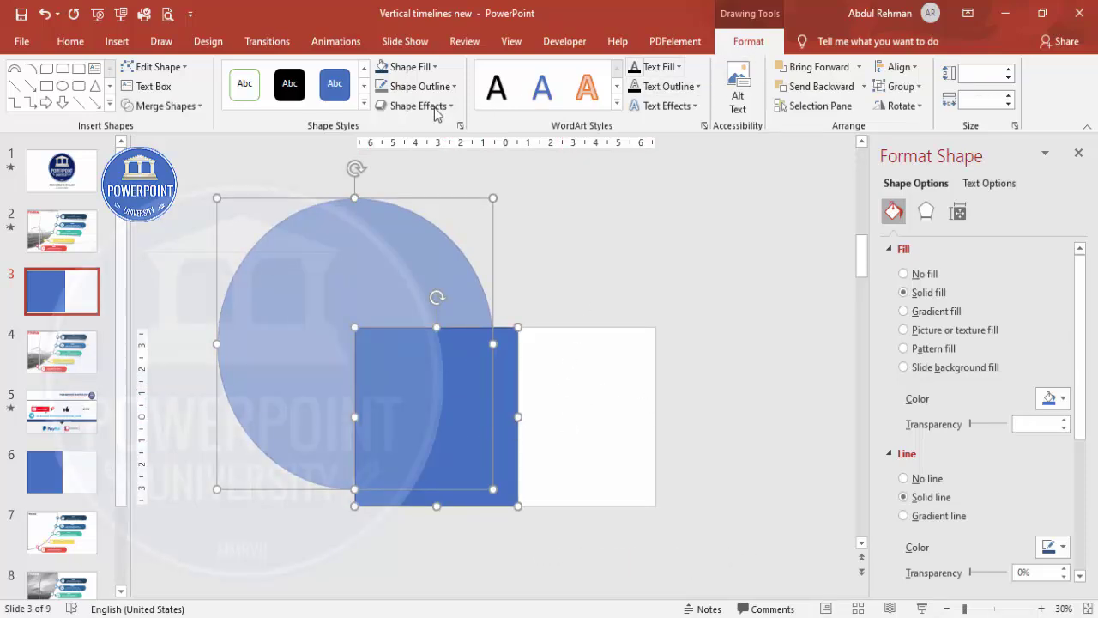
click(182, 106)
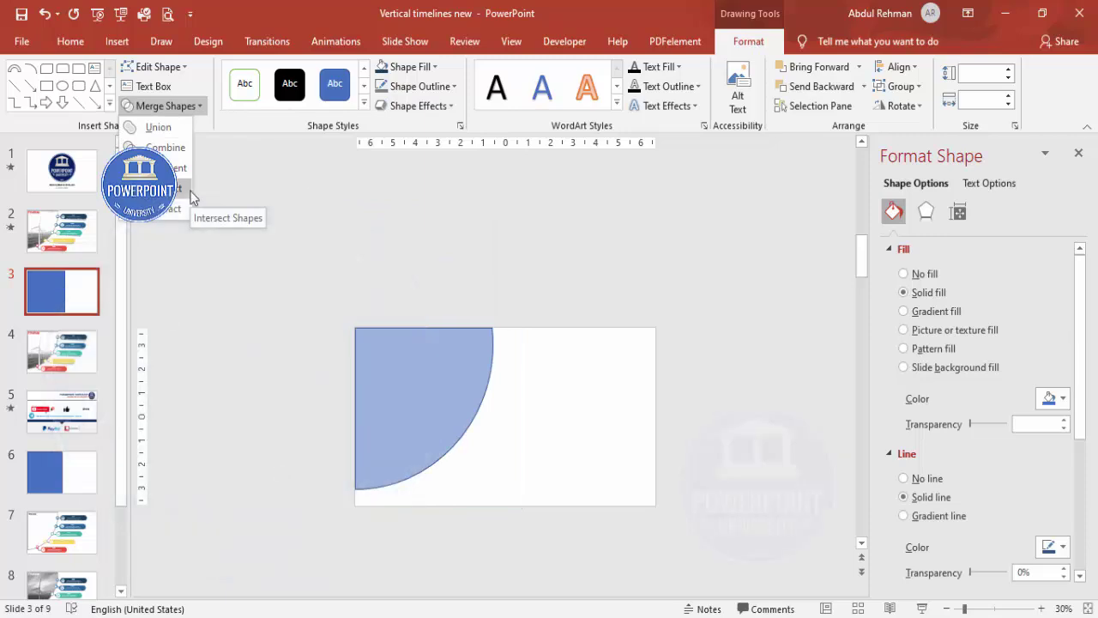
click(190, 197)
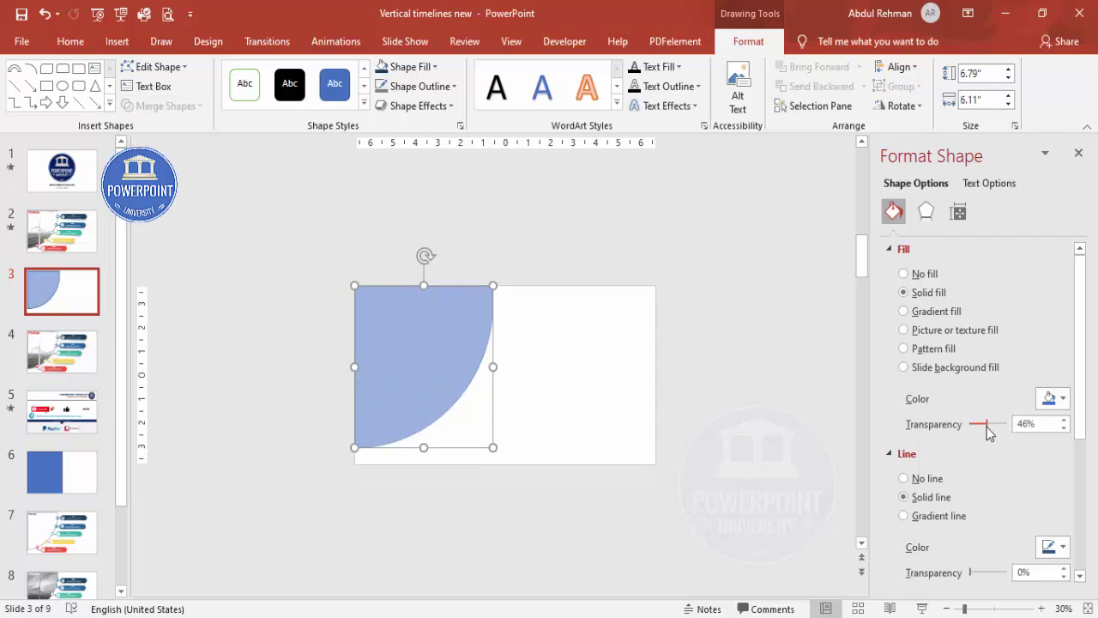
Step: Set the quarter-circle to 0% transparency with a grayscale wind-turbine picture fill
drag(987, 432, 968, 427)
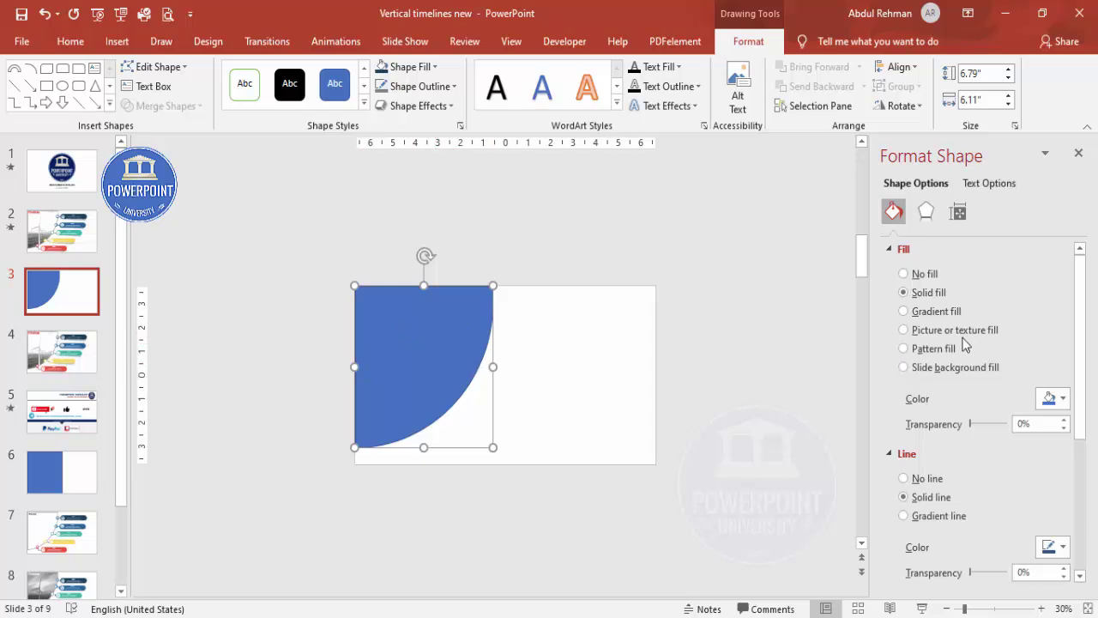
click(926, 333)
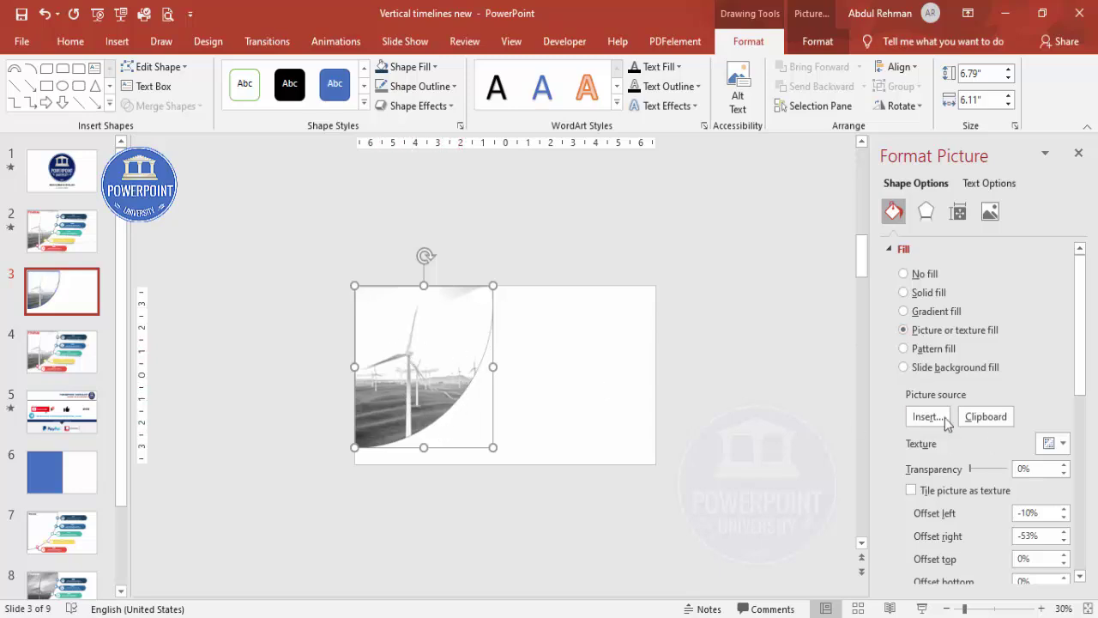
click(927, 418)
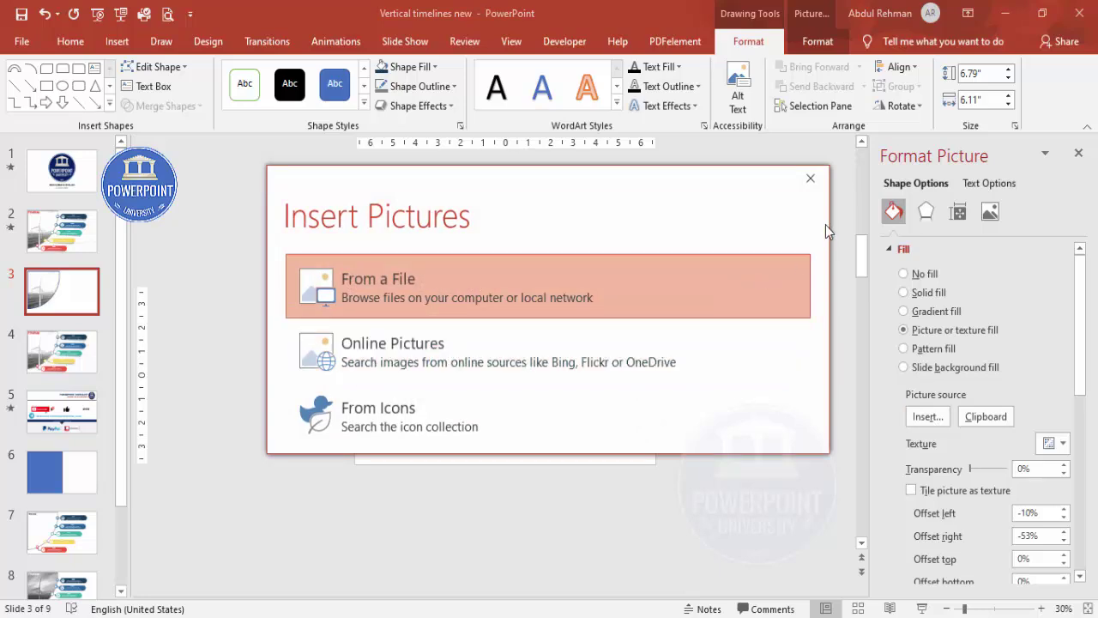
click(810, 177)
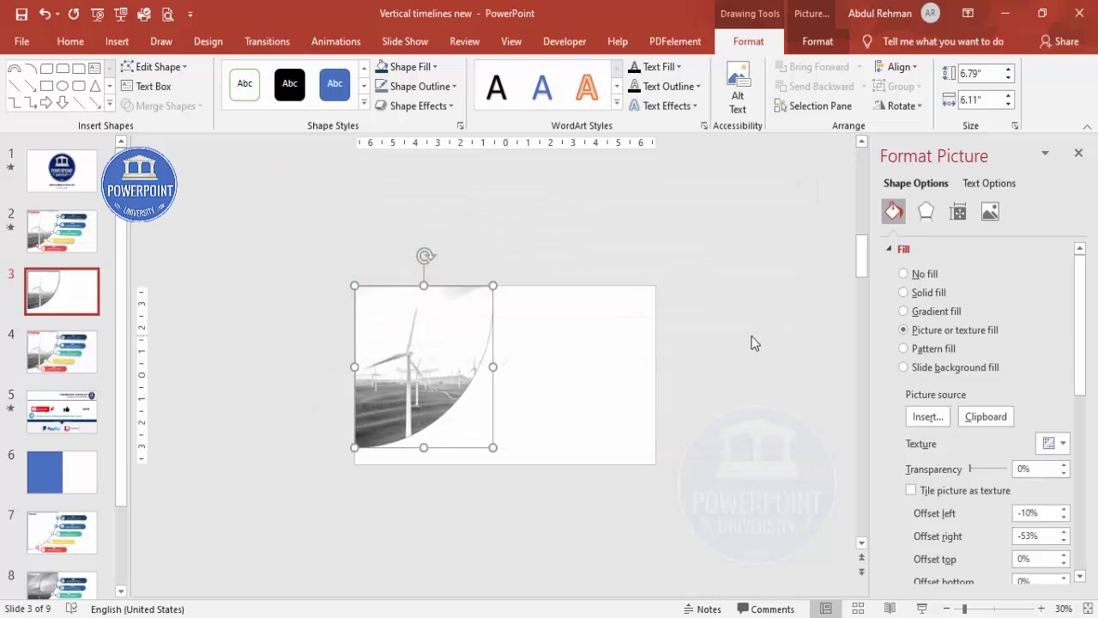
click(751, 344)
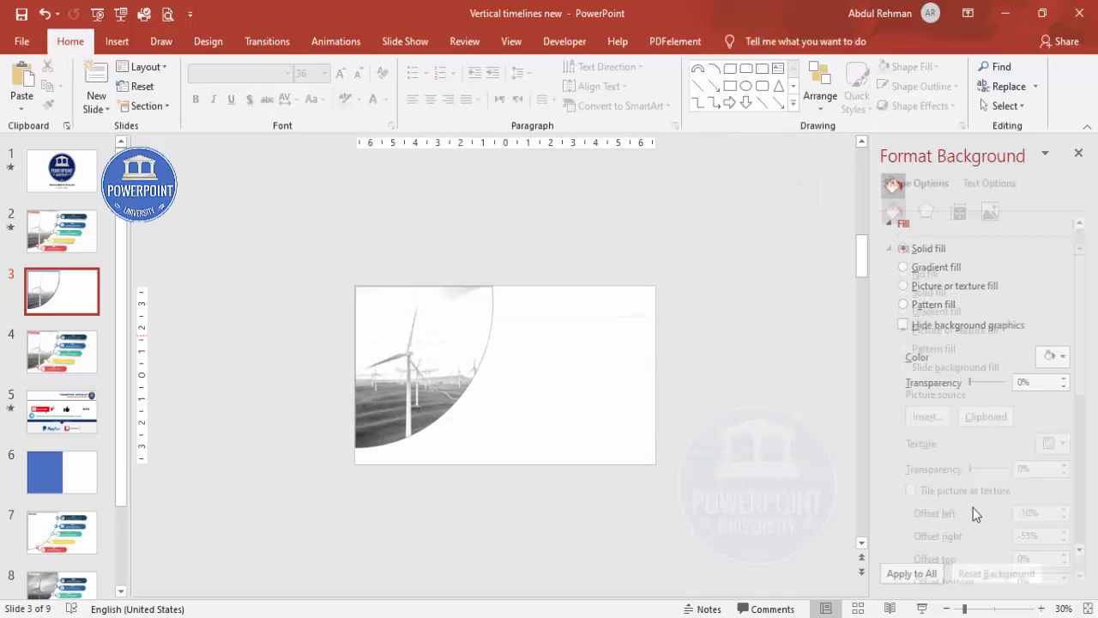
Step: Draw a small red circle with no outline at the base of the arc
click(1088, 608)
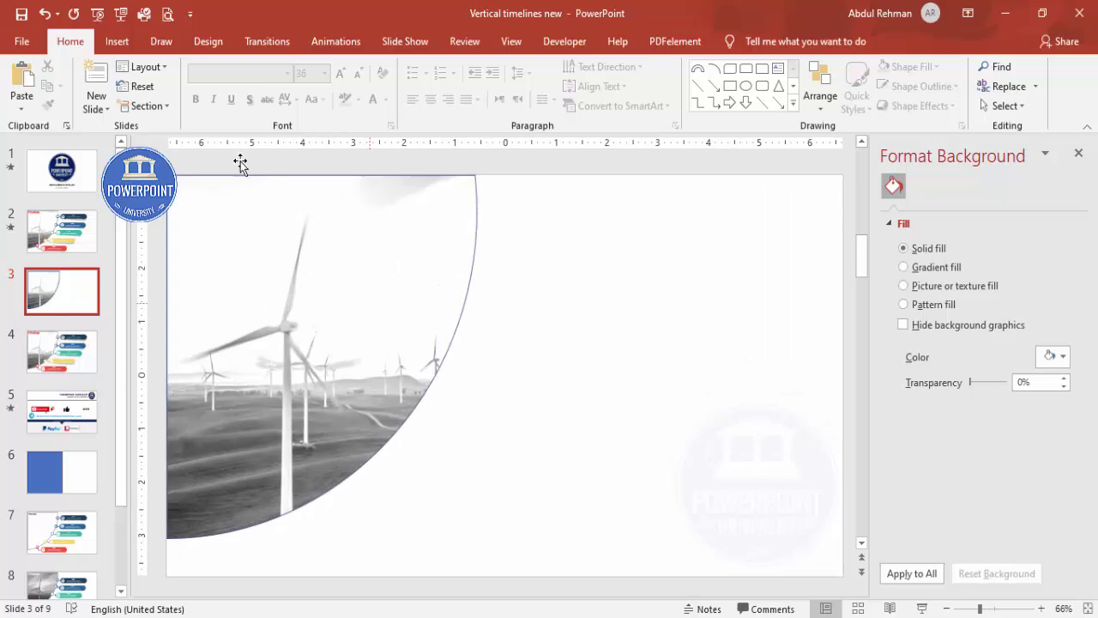
click(125, 41)
click(255, 92)
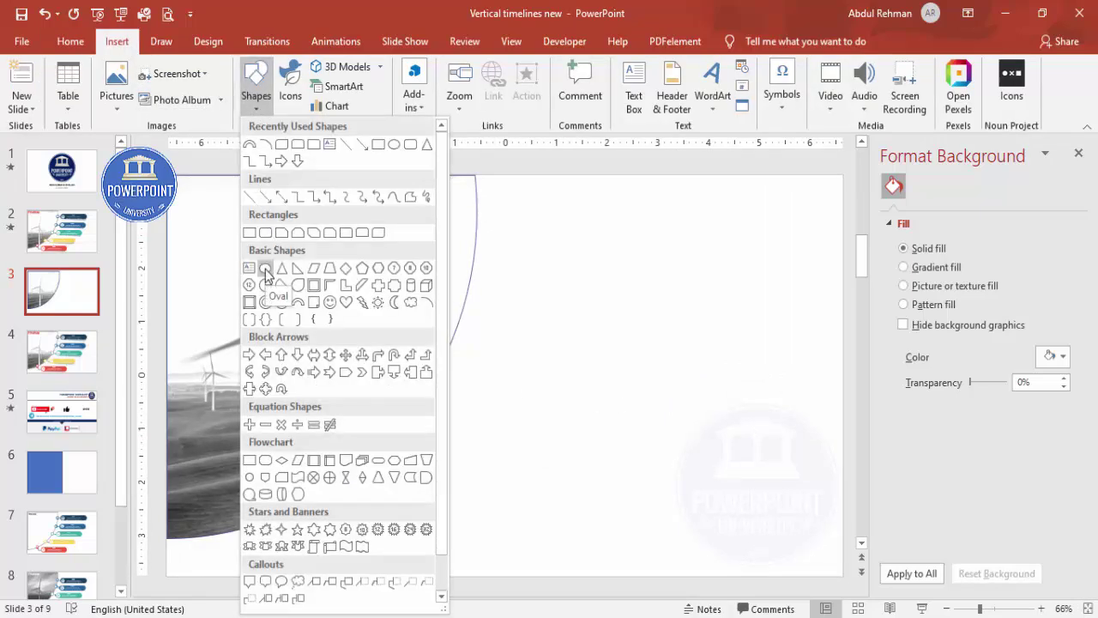
click(266, 273)
click(295, 507)
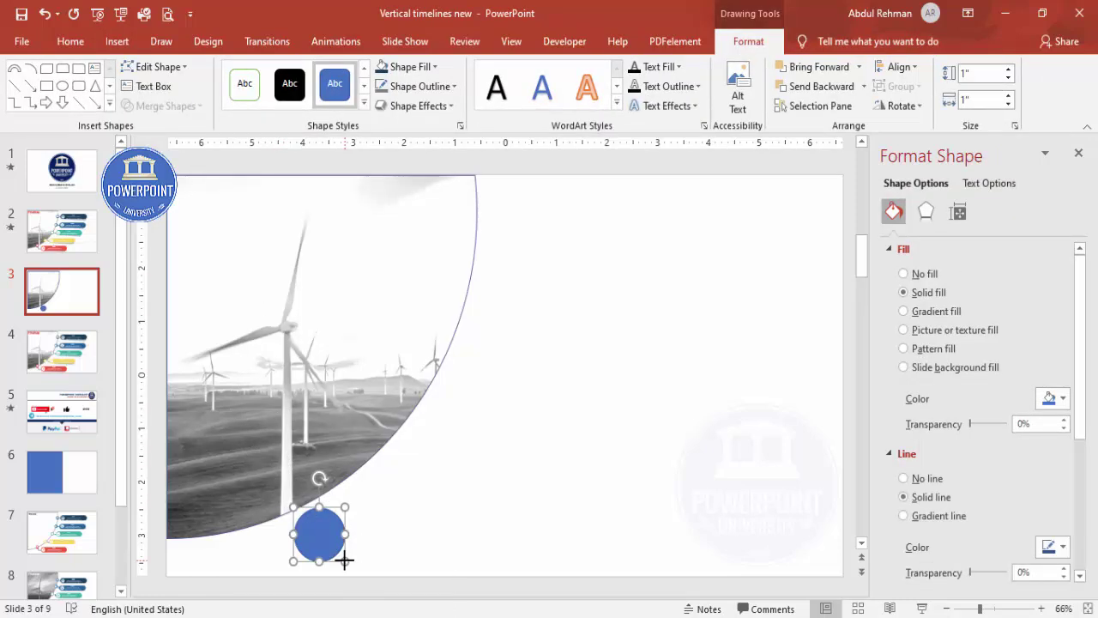
drag(345, 561, 286, 534)
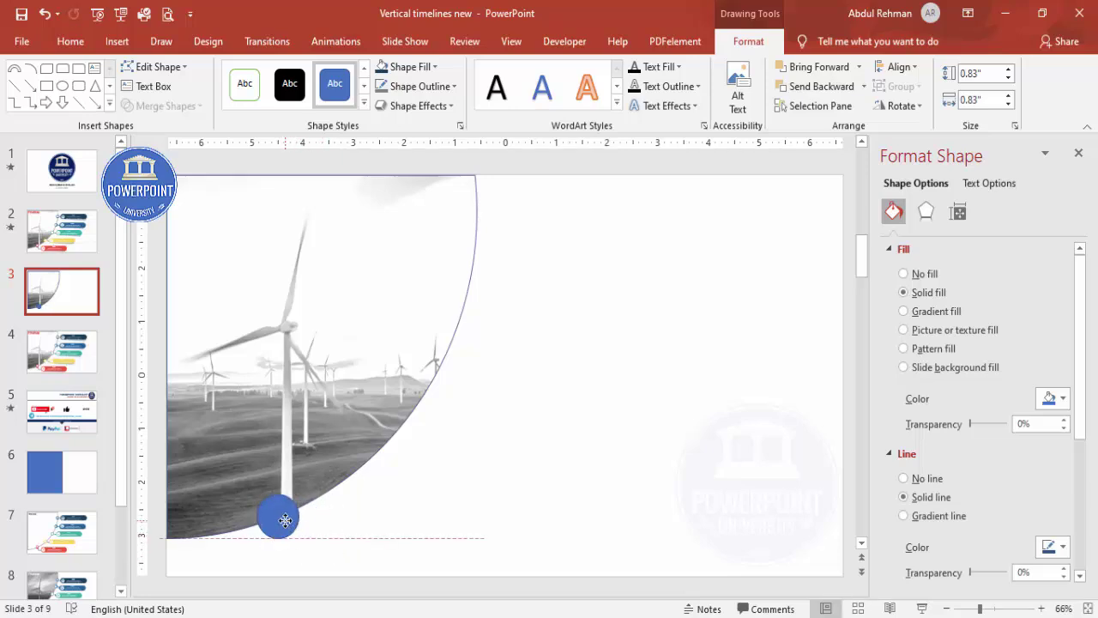
click(417, 106)
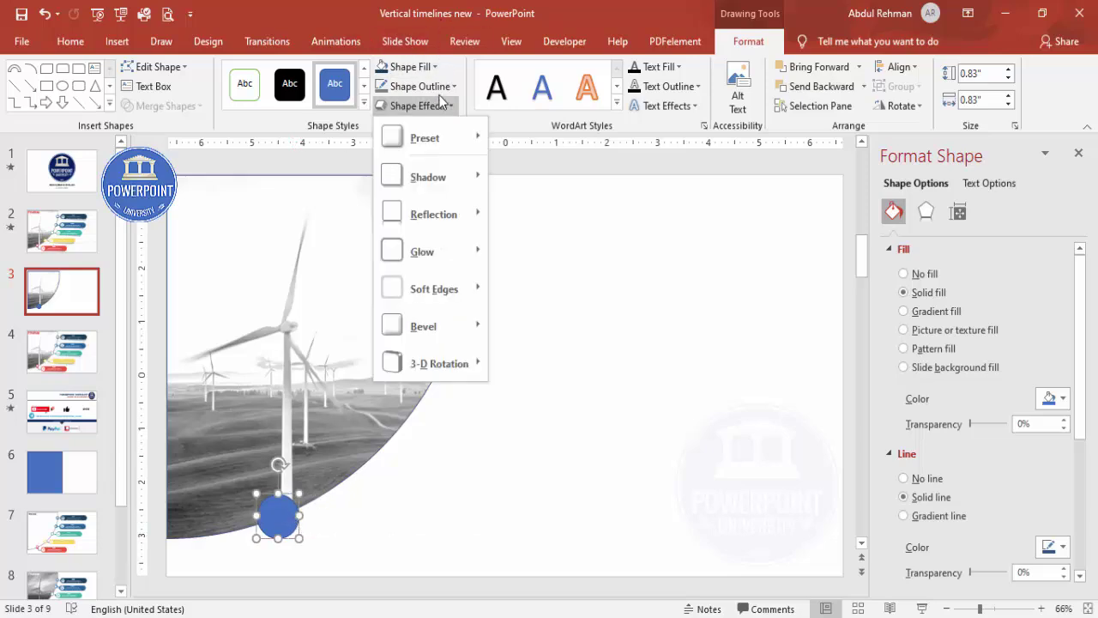
click(438, 87)
click(406, 268)
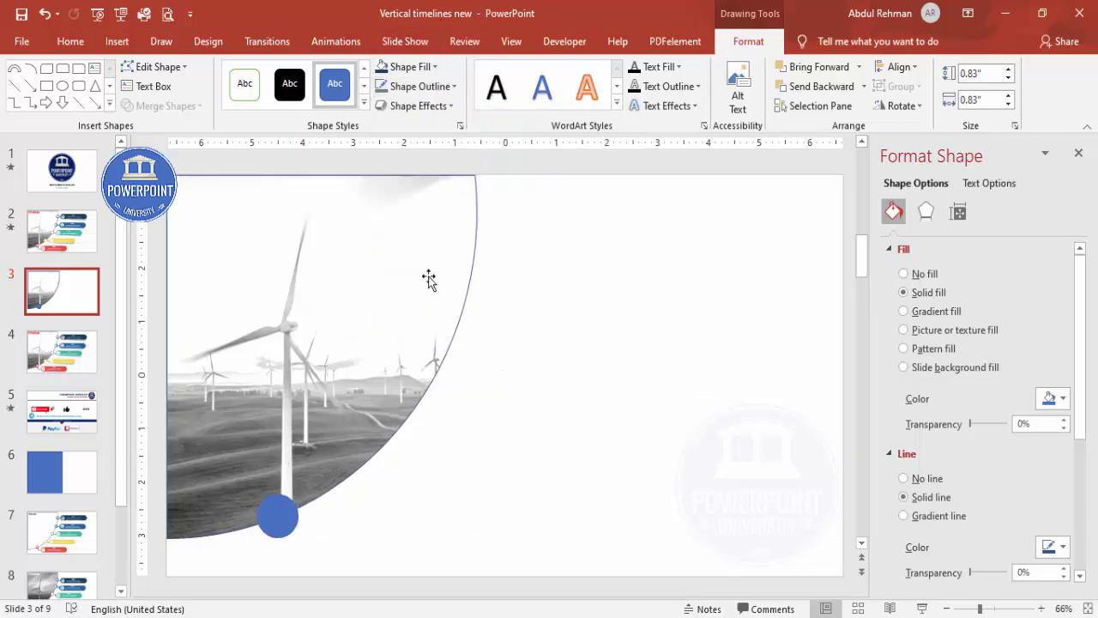
click(424, 72)
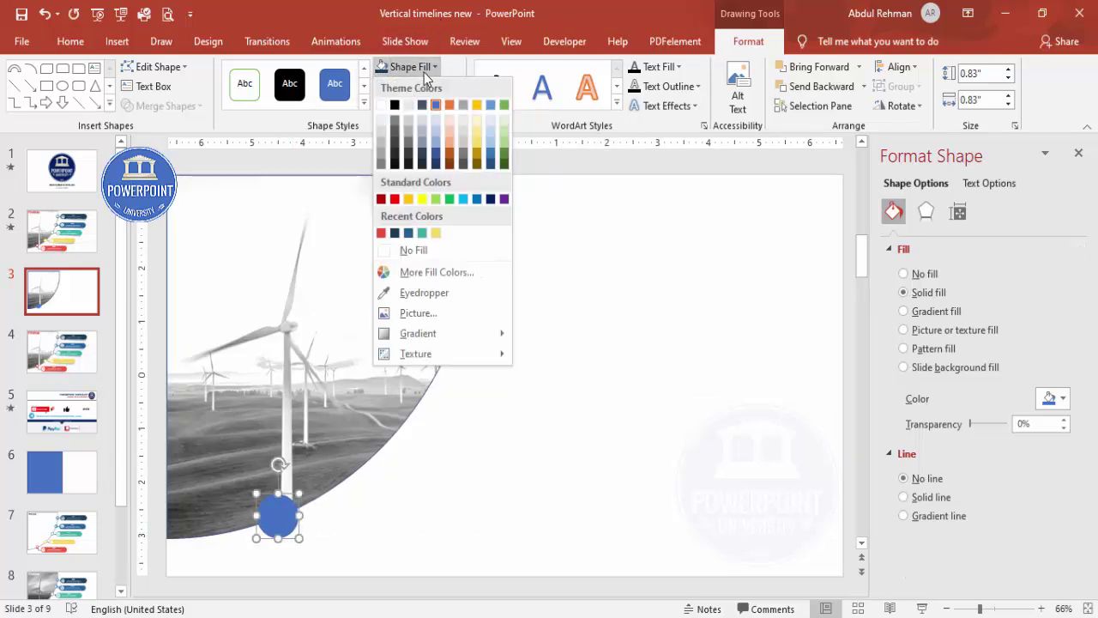
click(382, 234)
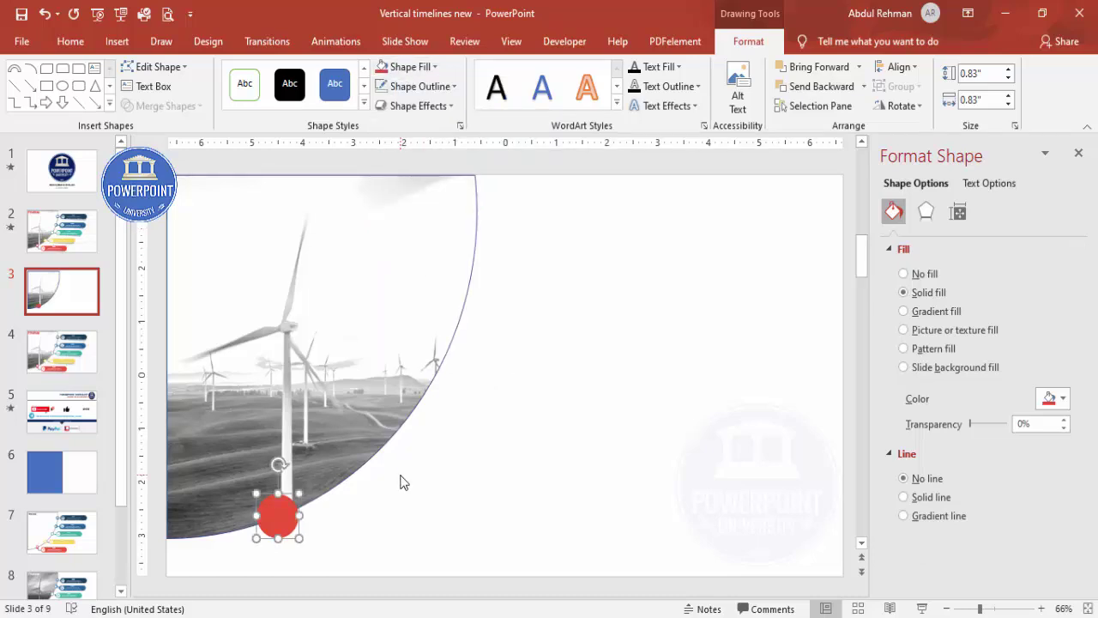
Step: Duplicate the red circle, fill the copy white, and set it over the red one
drag(277, 515, 302, 520)
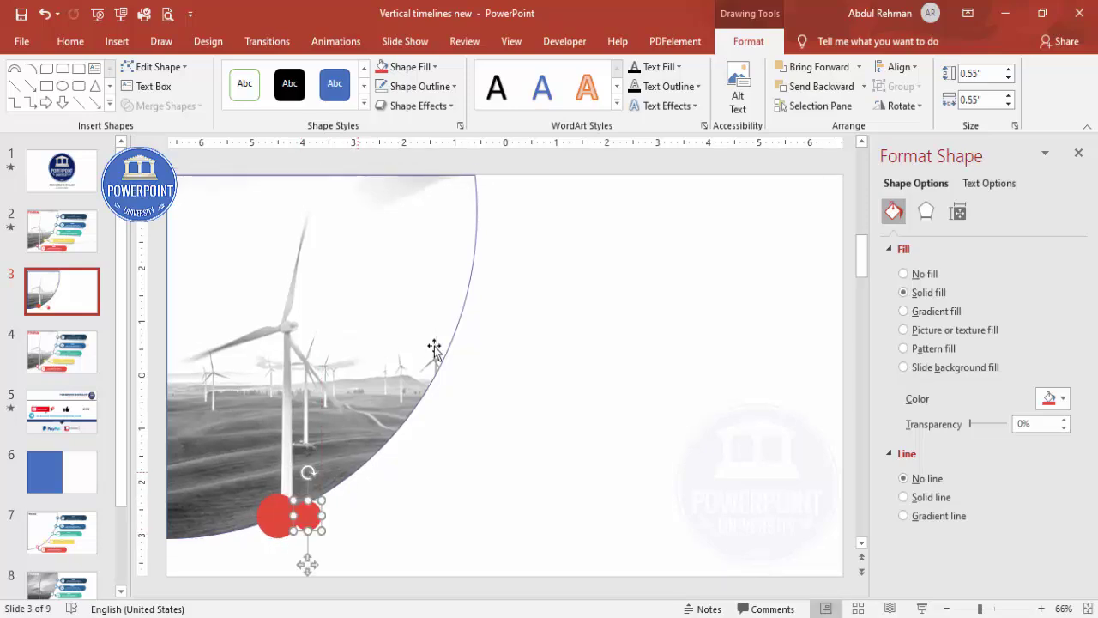
click(395, 69)
click(382, 104)
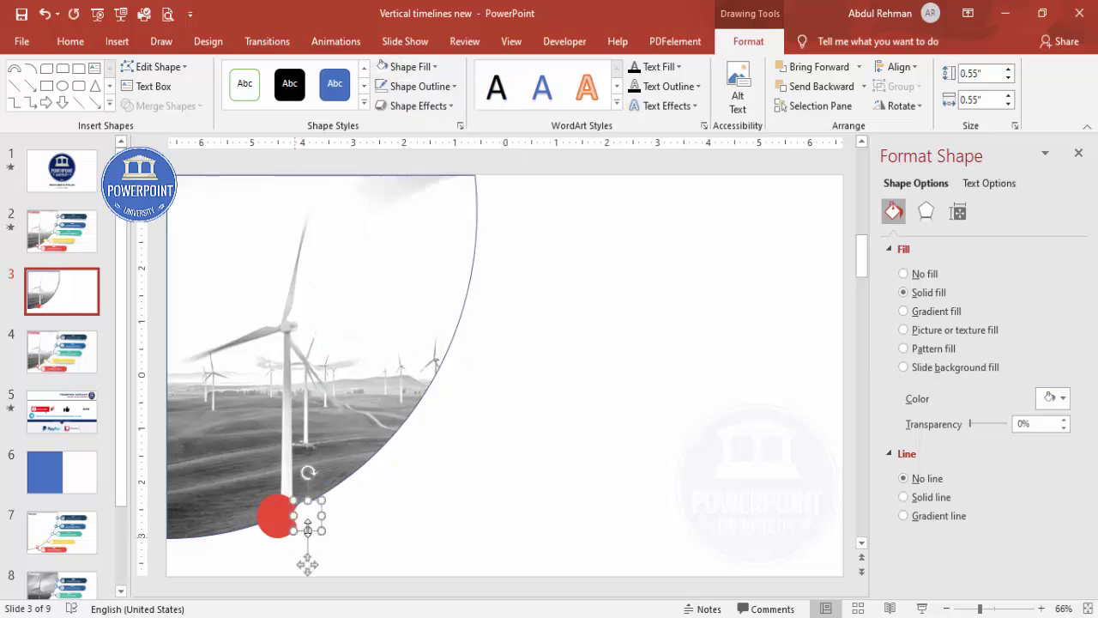
drag(308, 517, 280, 516)
click(322, 542)
Step: Align both circles centre and middle to form a 0.55-inch red ring
drag(323, 547, 242, 486)
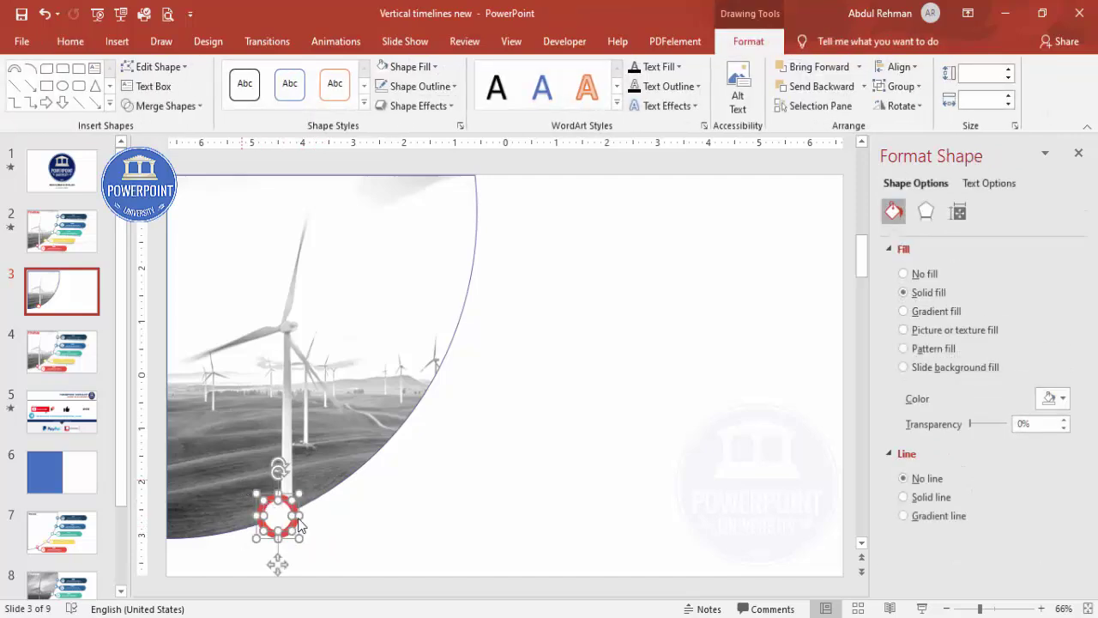
click(899, 67)
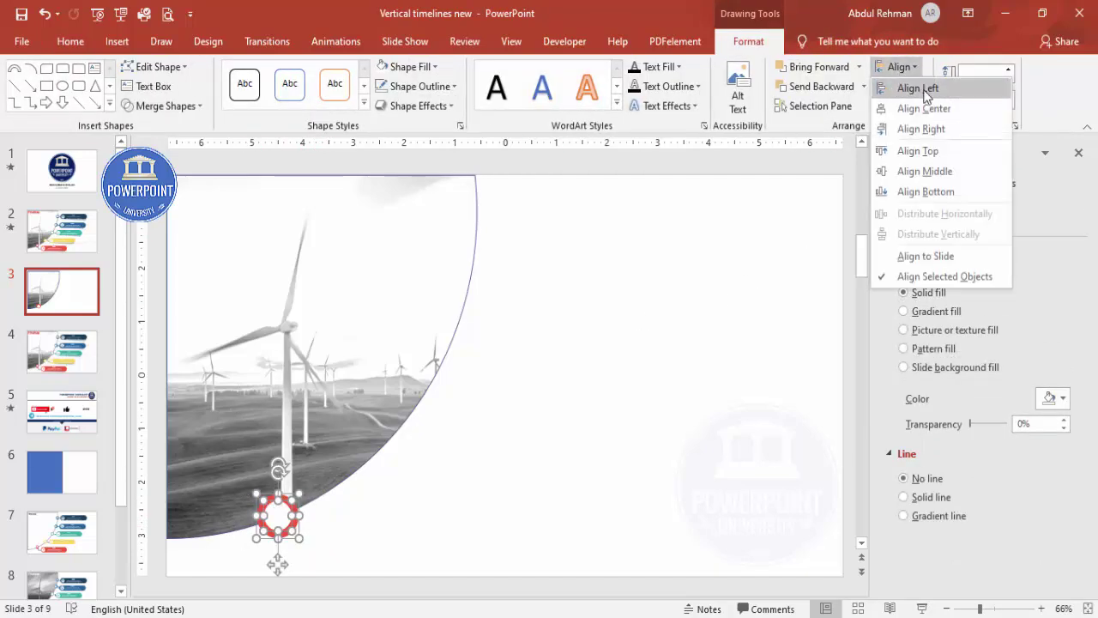
click(916, 107)
click(913, 69)
click(918, 172)
click(564, 438)
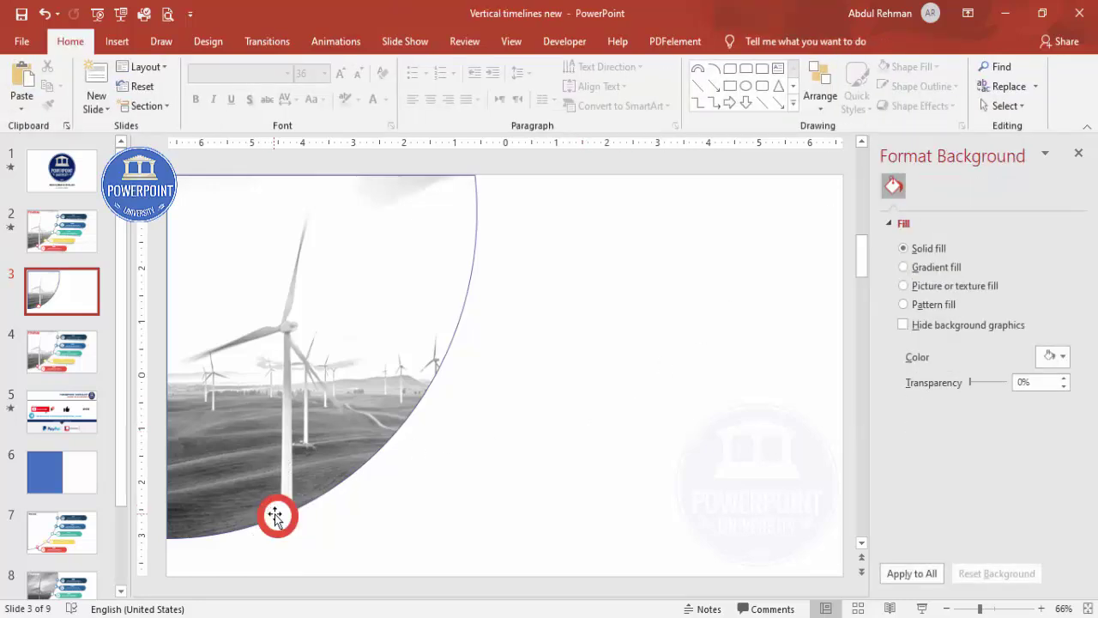
click(278, 515)
Step: Give the ring's white centre an Offset: Bottom Right shadow
click(918, 220)
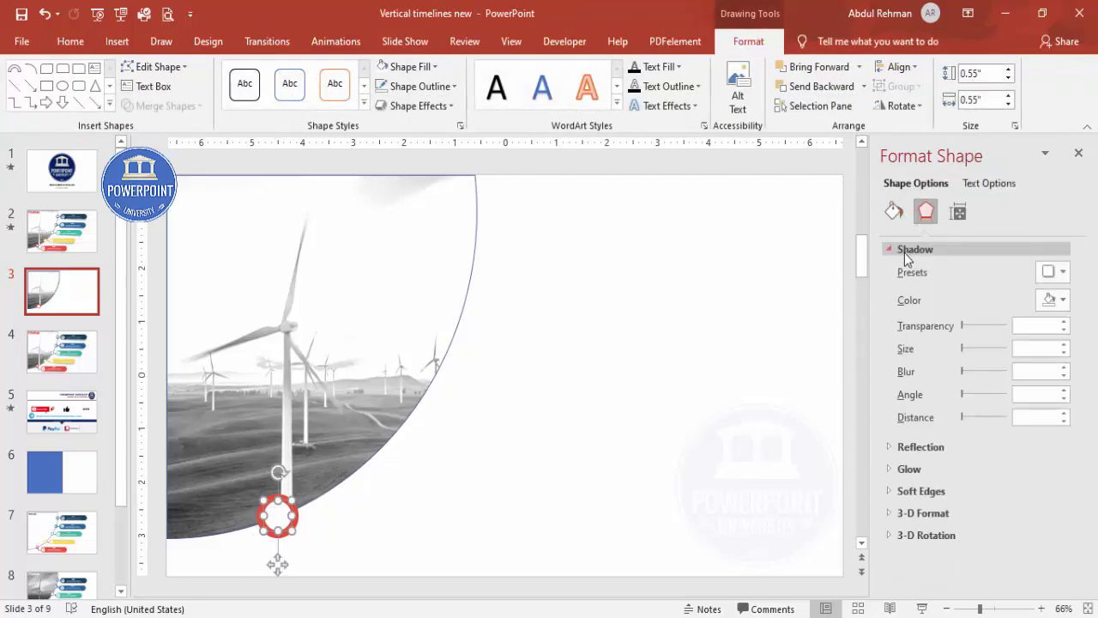
click(1054, 272)
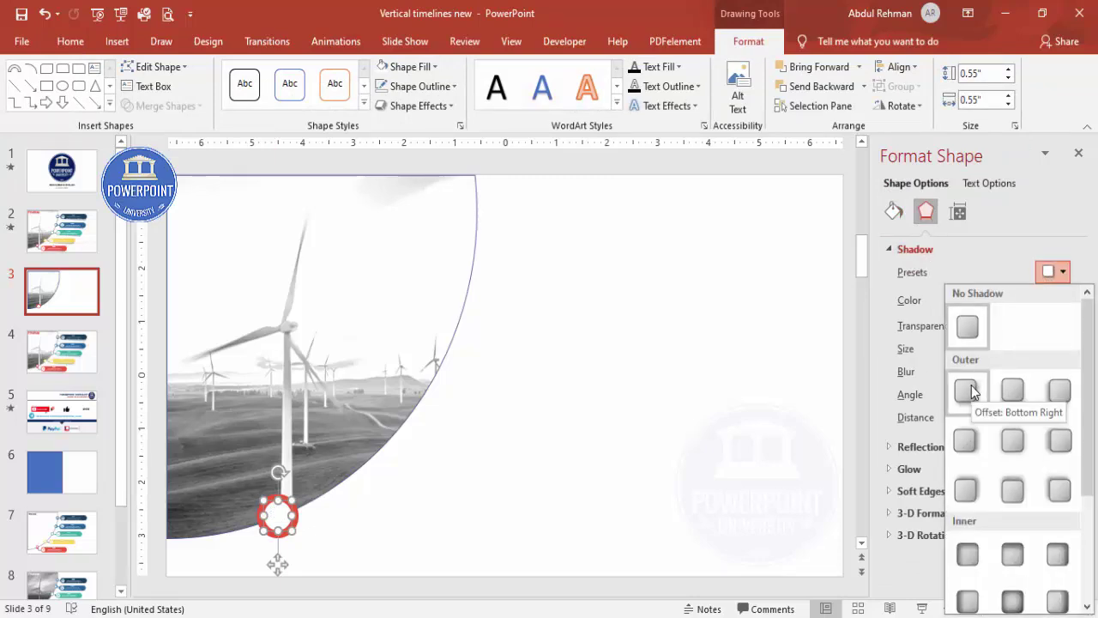
click(967, 391)
click(319, 534)
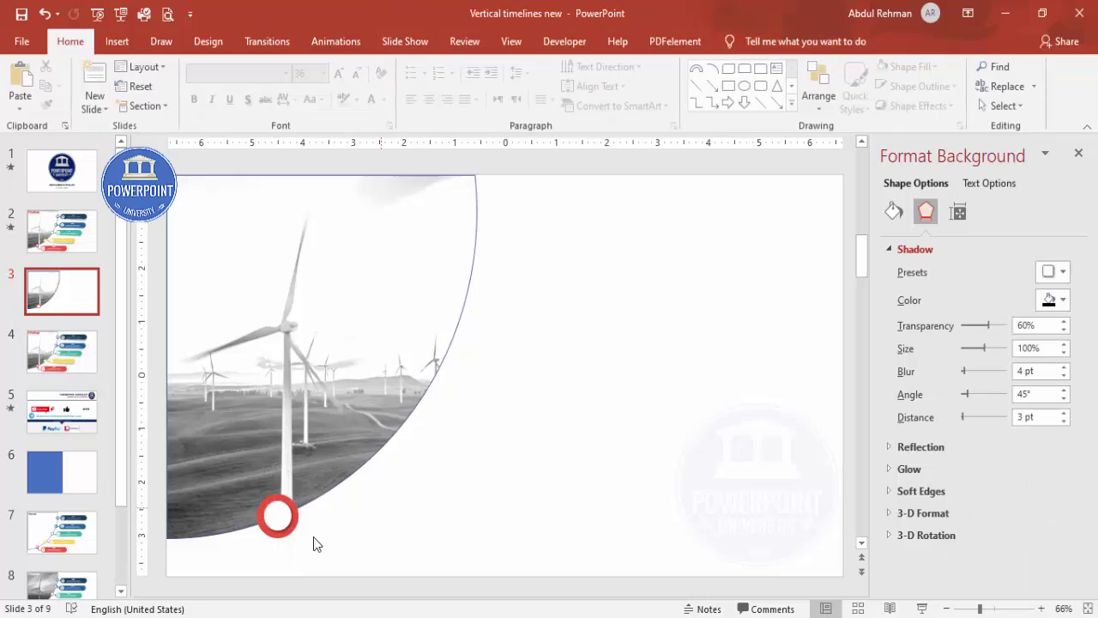
Step: Group the two circles into a ring and place copies further up the arc
drag(336, 556, 213, 479)
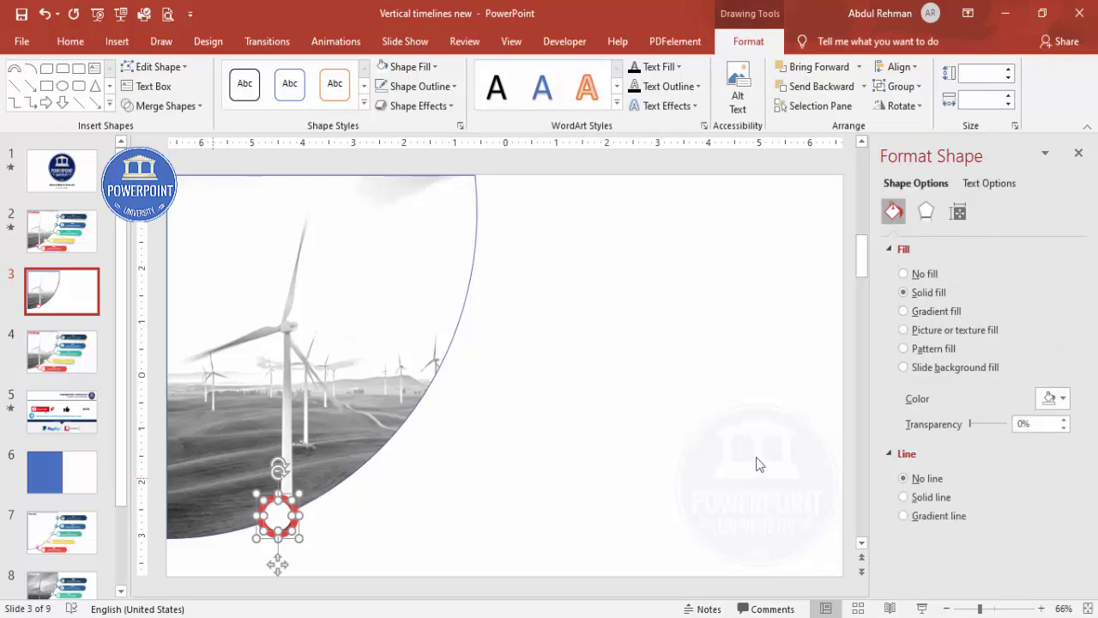
key(ctrl+g)
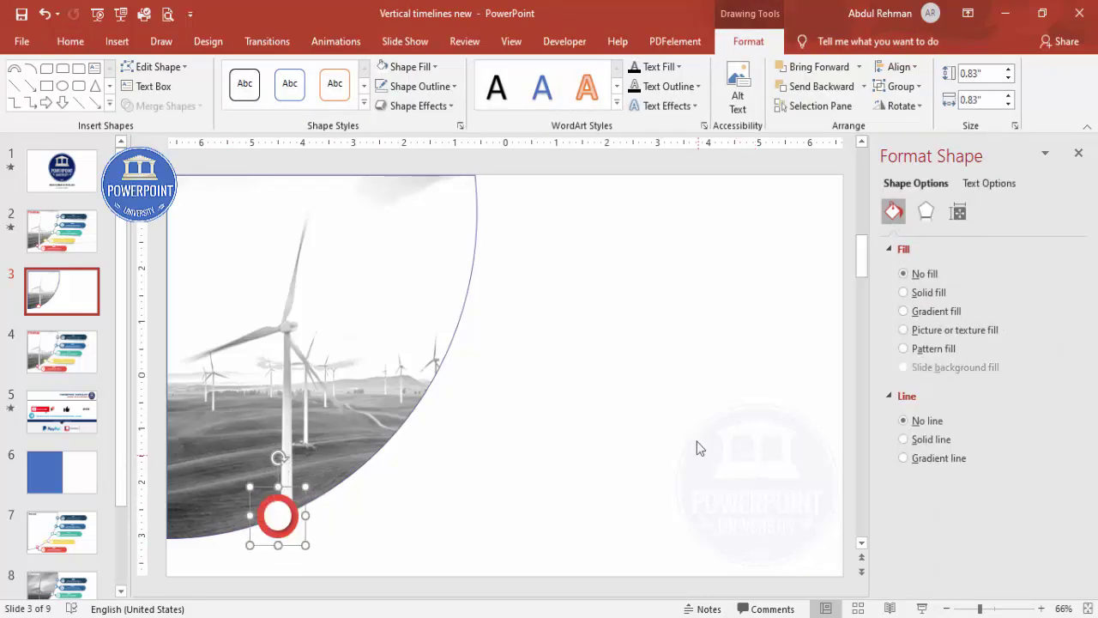
key(ctrl+z)
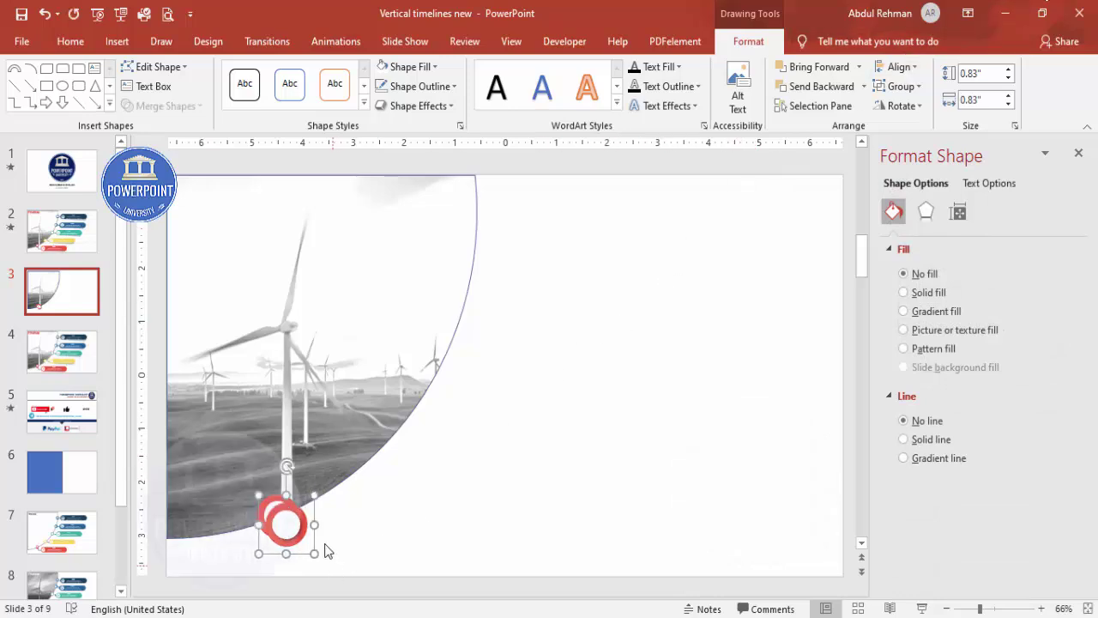
drag(286, 521, 469, 230)
click(584, 272)
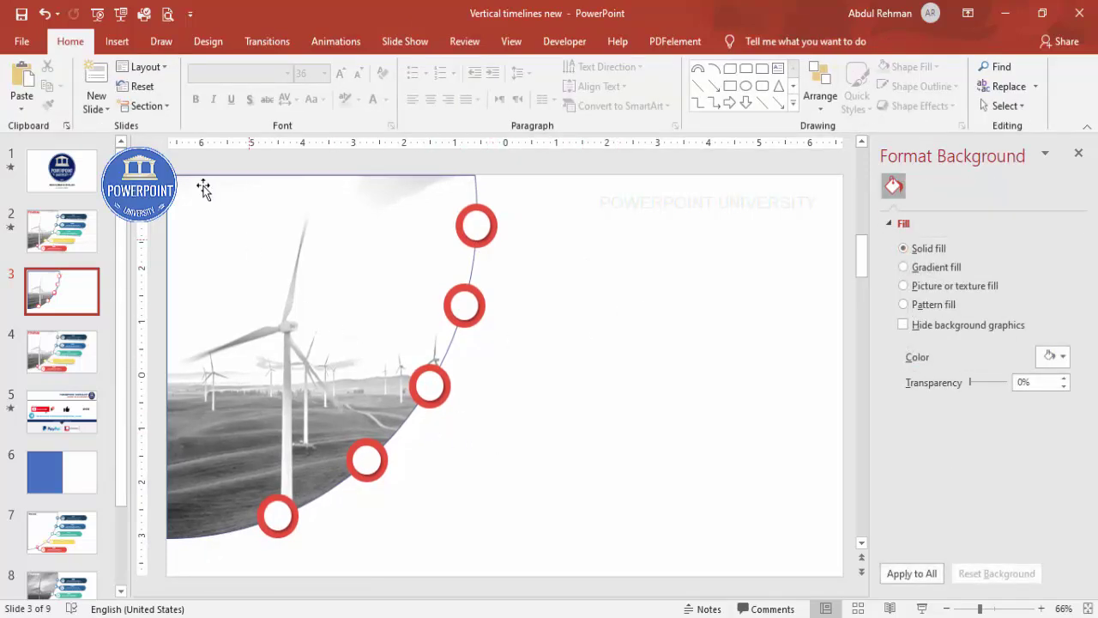
Step: Draw a rounded-rectangle bar near the bottom and round its ends into a pill
click(103, 41)
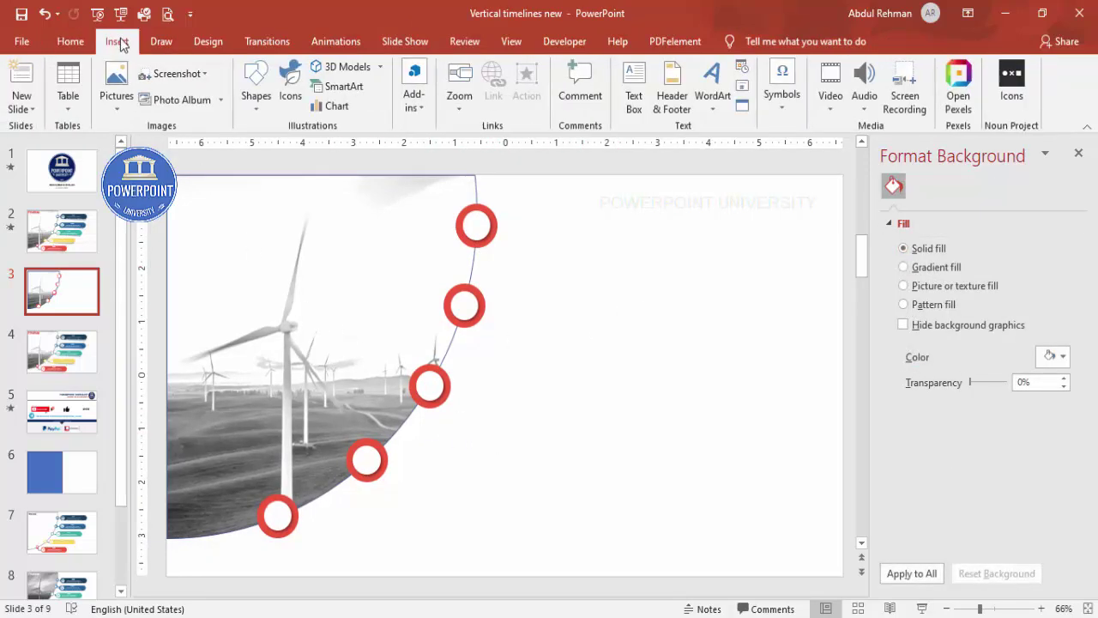
click(249, 110)
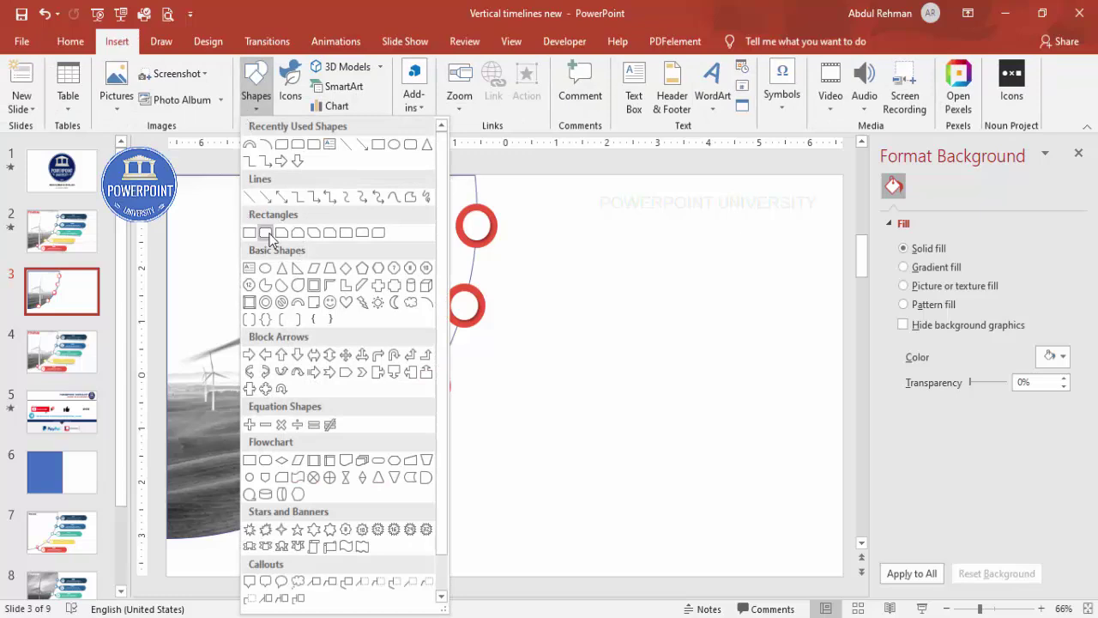
click(267, 233)
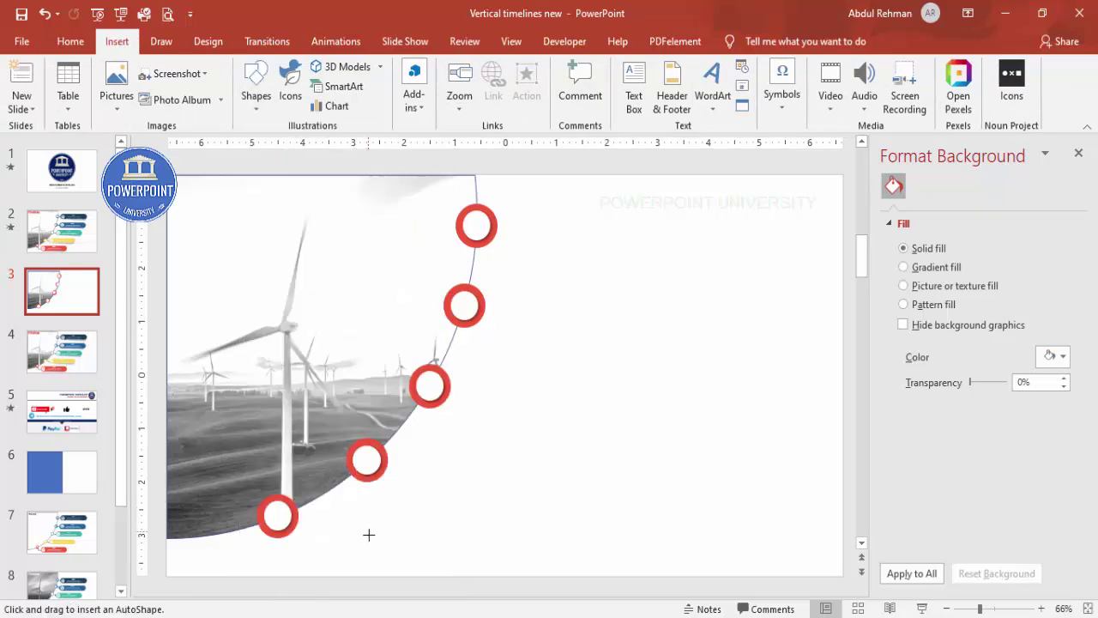
drag(351, 529, 613, 582)
drag(535, 535, 535, 522)
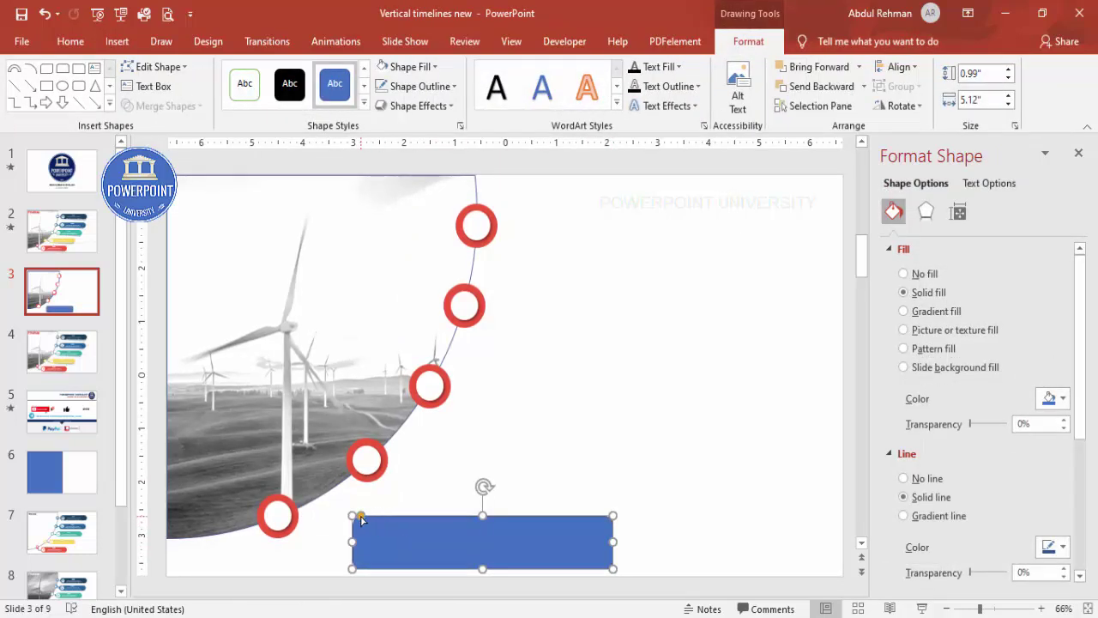
drag(360, 518, 414, 523)
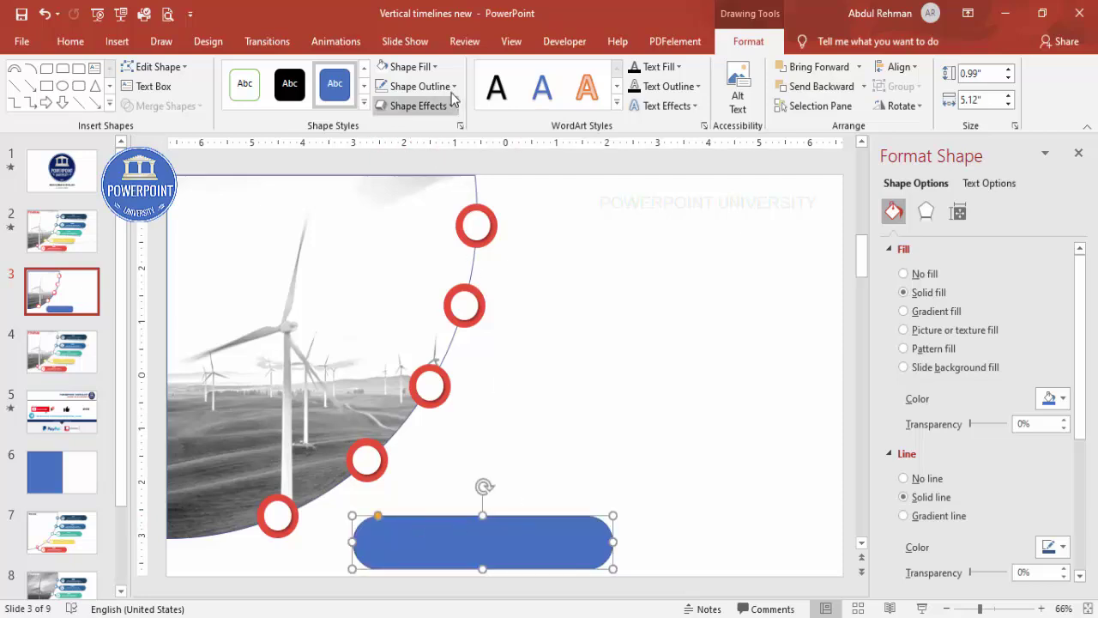
Step: Remove the bar's outline and fill it red beside the lowest ring
click(420, 86)
click(464, 273)
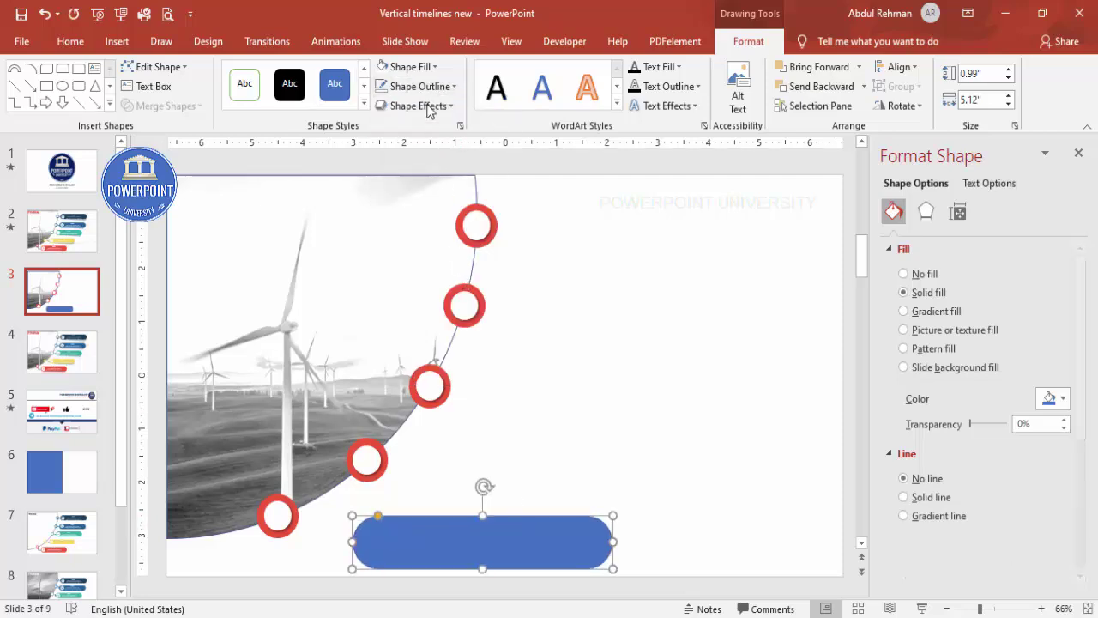
click(409, 66)
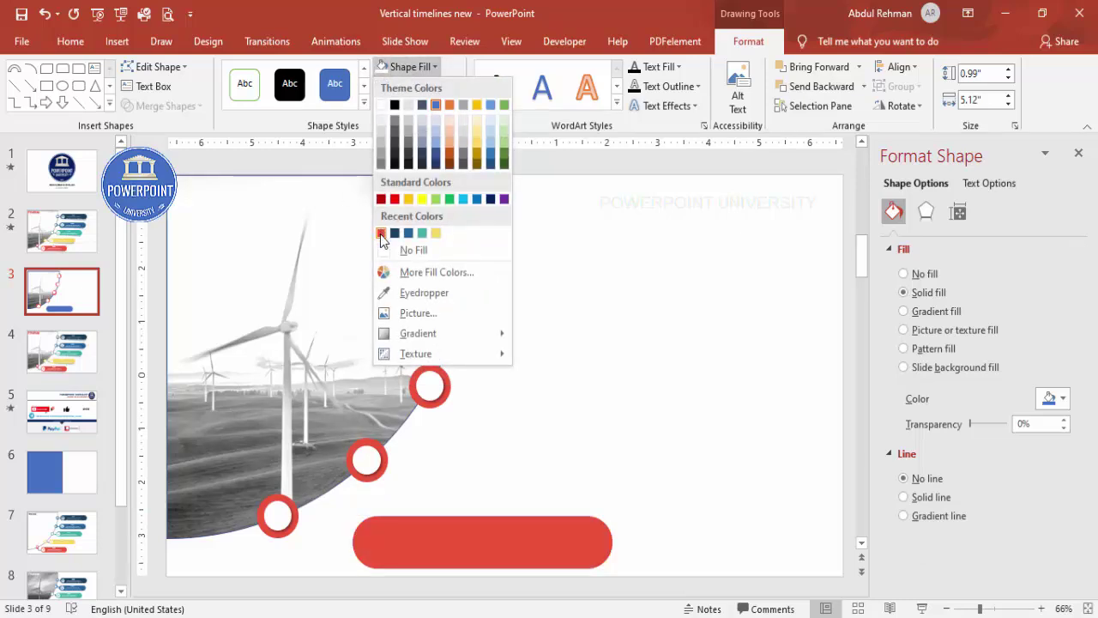
click(381, 232)
mouse_move(439, 541)
mouse_down()
mouse_move(424, 539)
mouse_move(435, 542)
mouse_up()
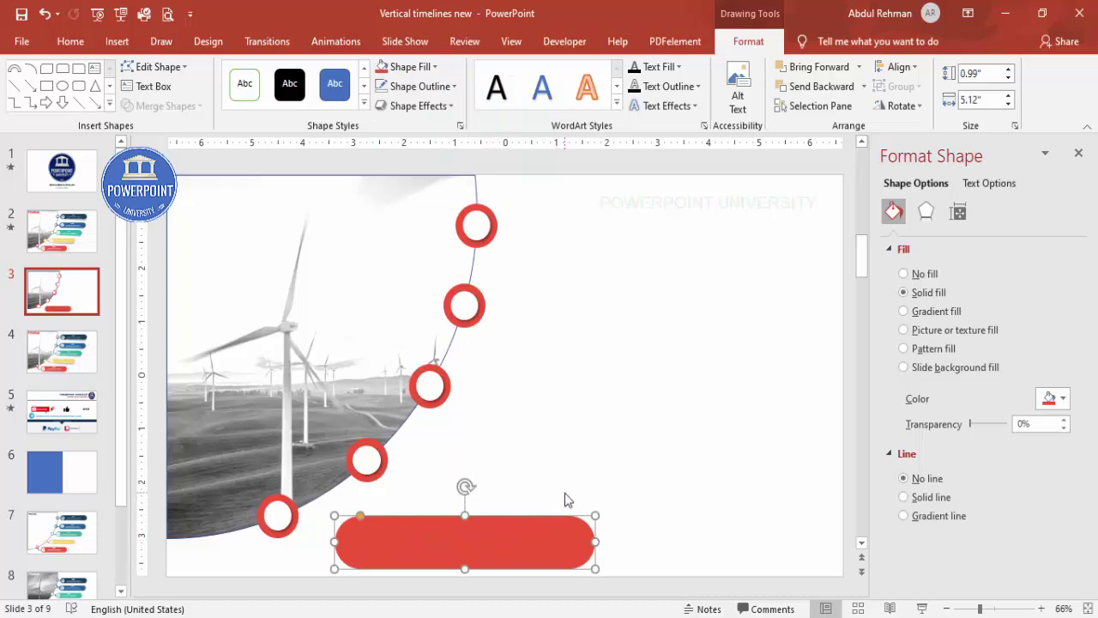
click(563, 490)
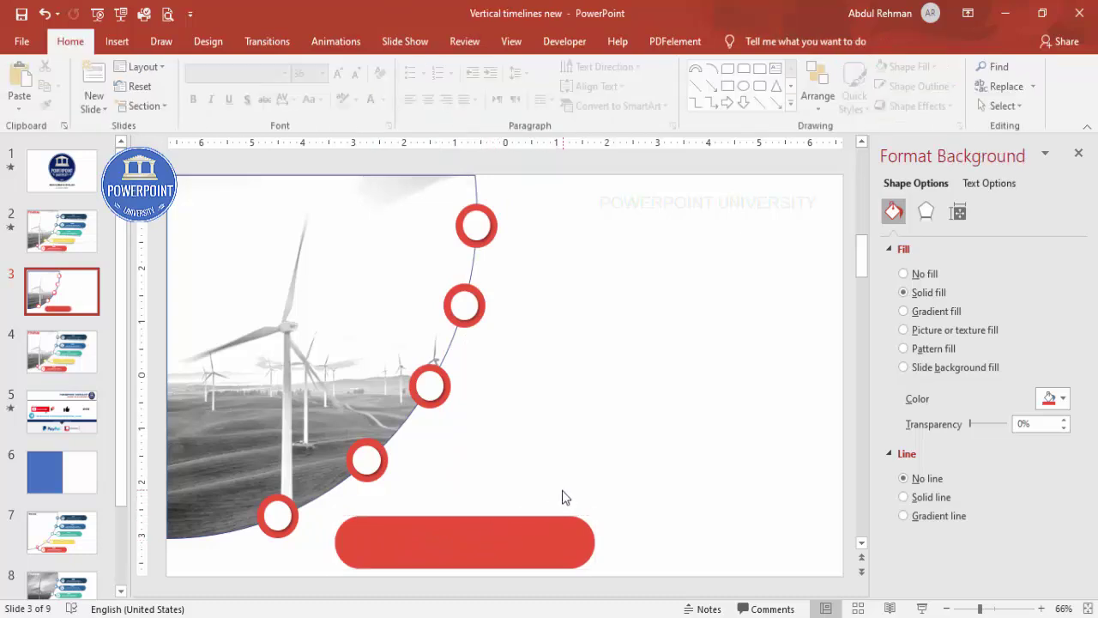
Step: Add a 0.73-inch white circle with no outline at the red bar's left end
click(118, 47)
click(255, 96)
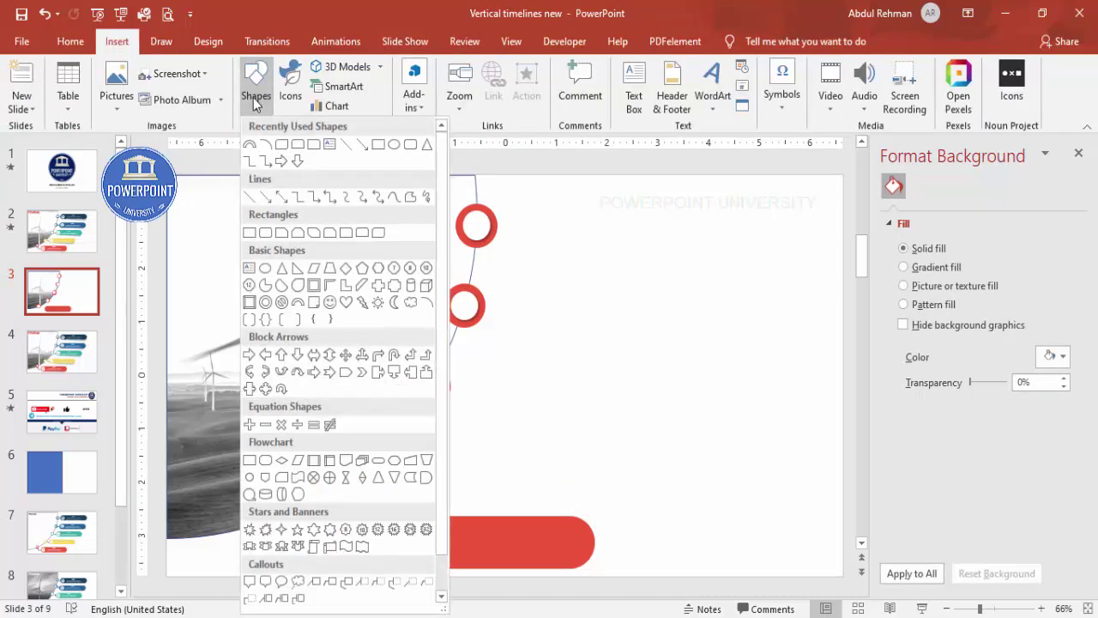
click(266, 268)
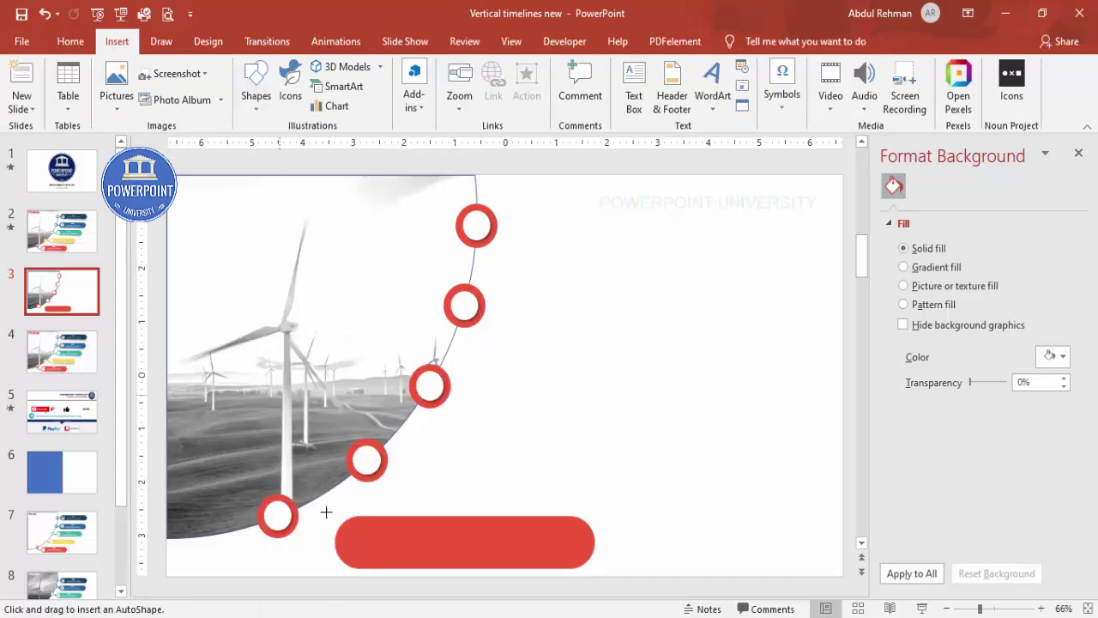
drag(395, 533, 446, 582)
click(407, 83)
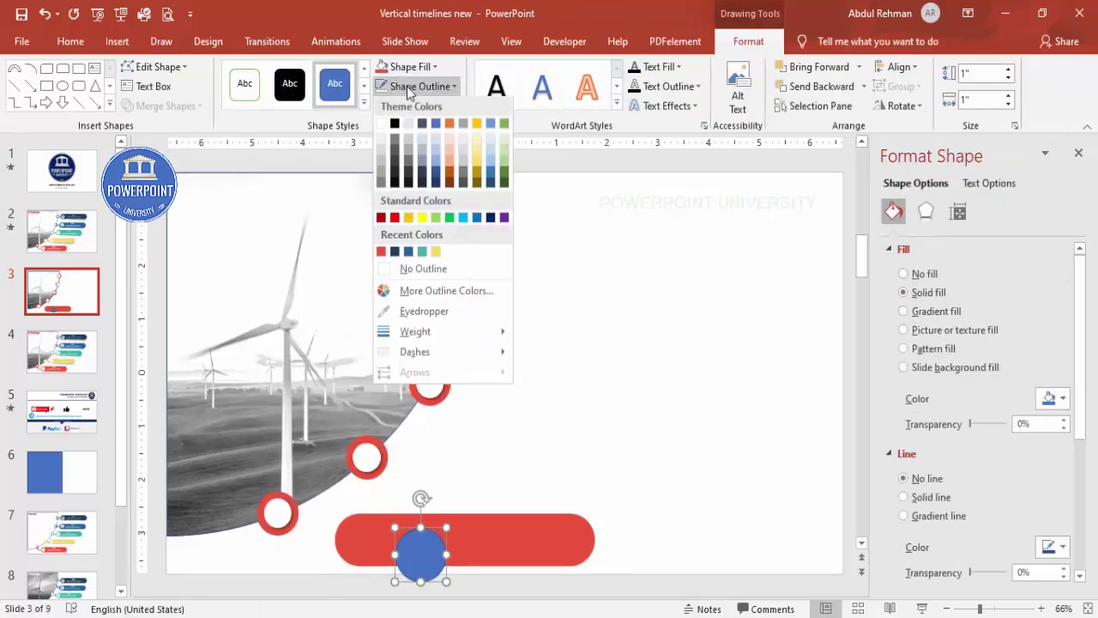
click(421, 269)
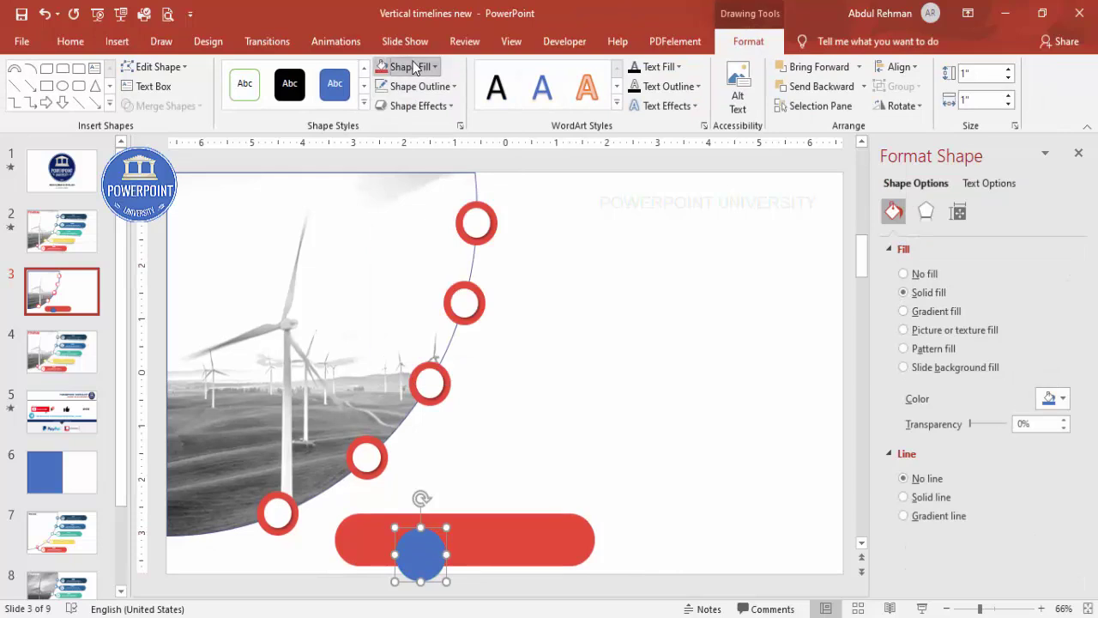
click(412, 66)
click(381, 104)
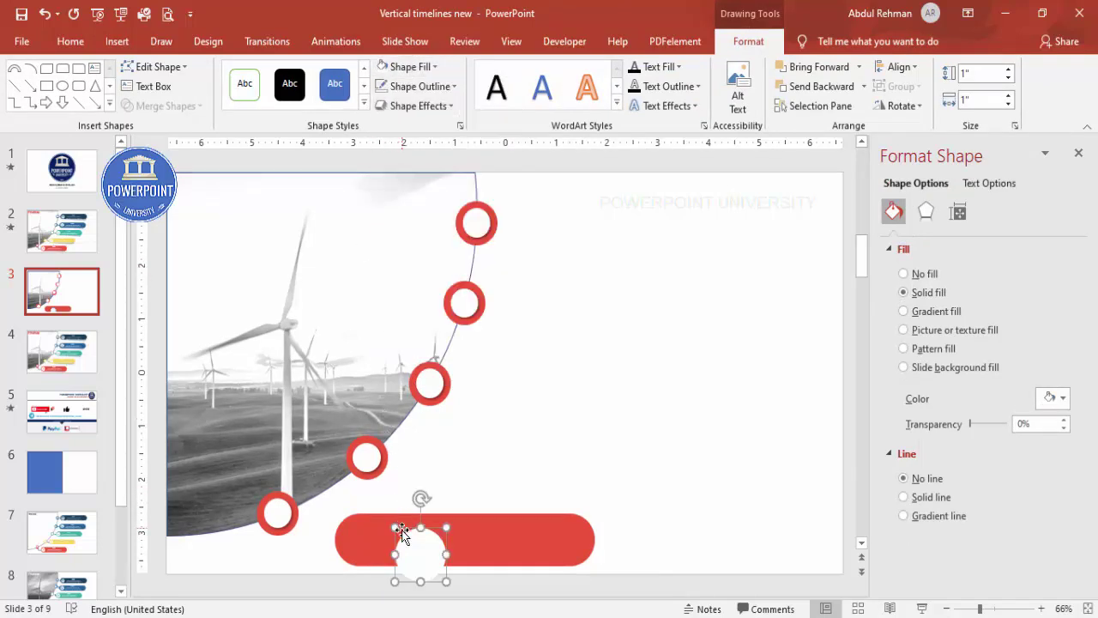
drag(395, 527, 365, 541)
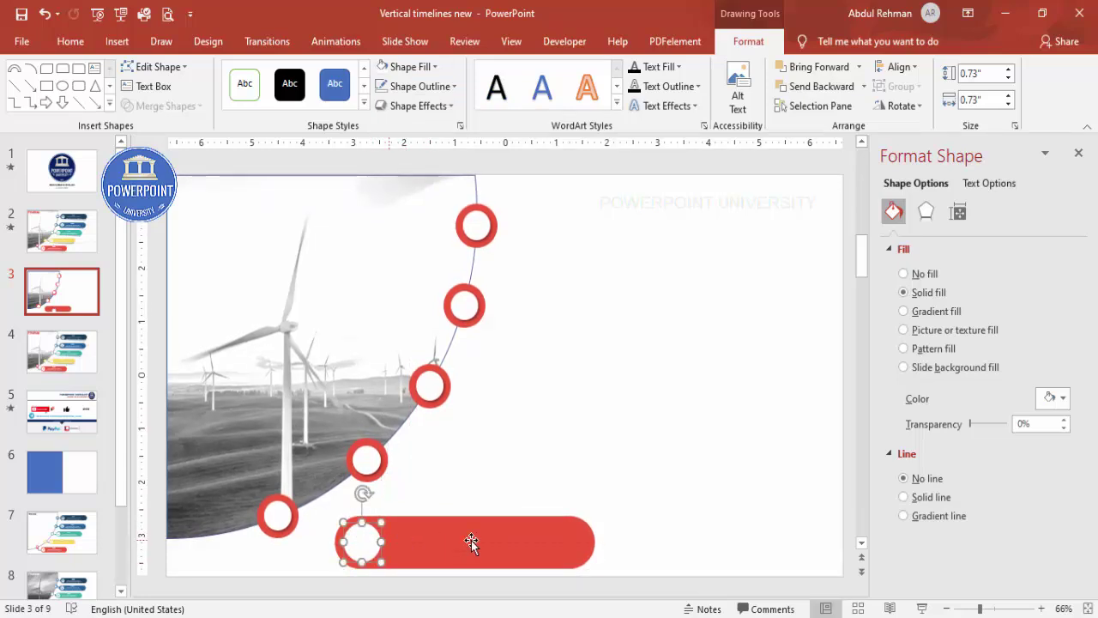
click(624, 499)
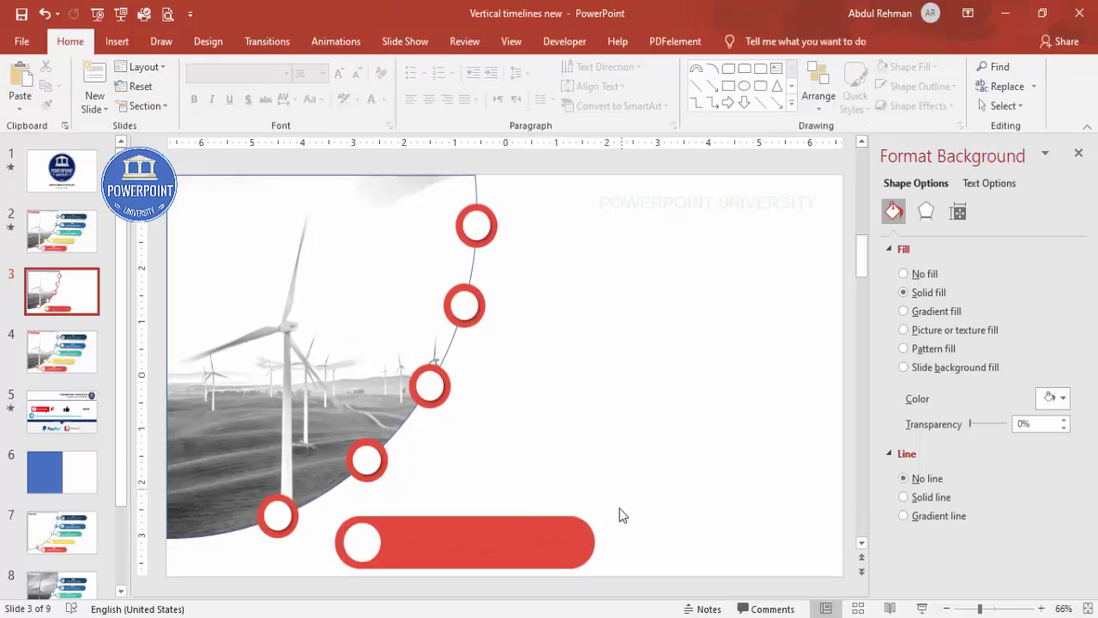
Step: Duplicate the red bar and fill the copy black at 79% transparency
click(562, 530)
drag(545, 541, 641, 449)
click(413, 69)
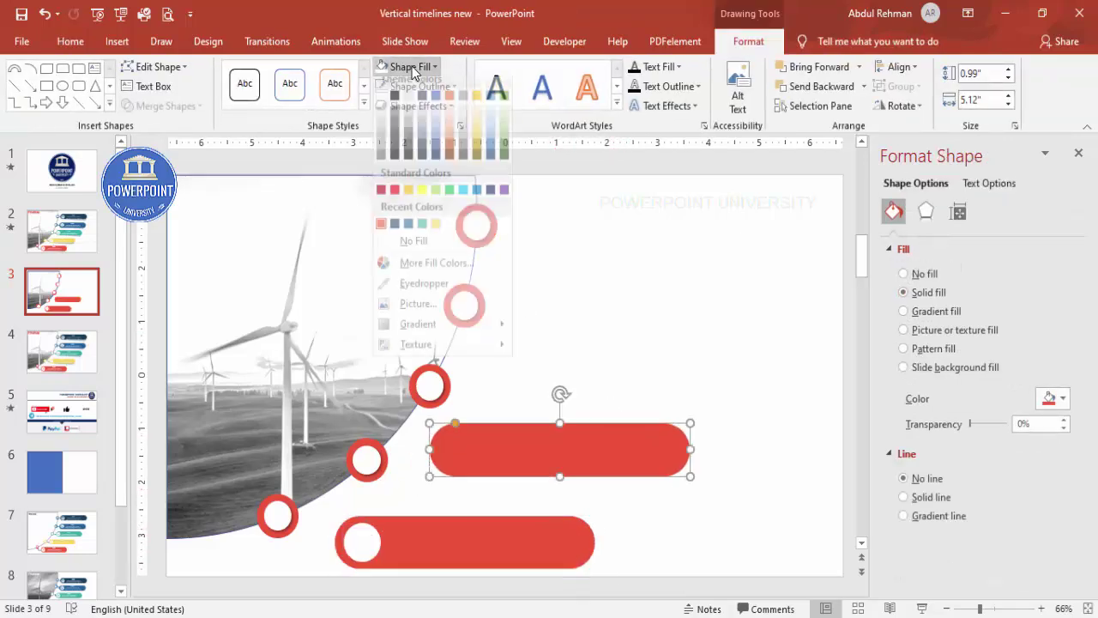
click(394, 102)
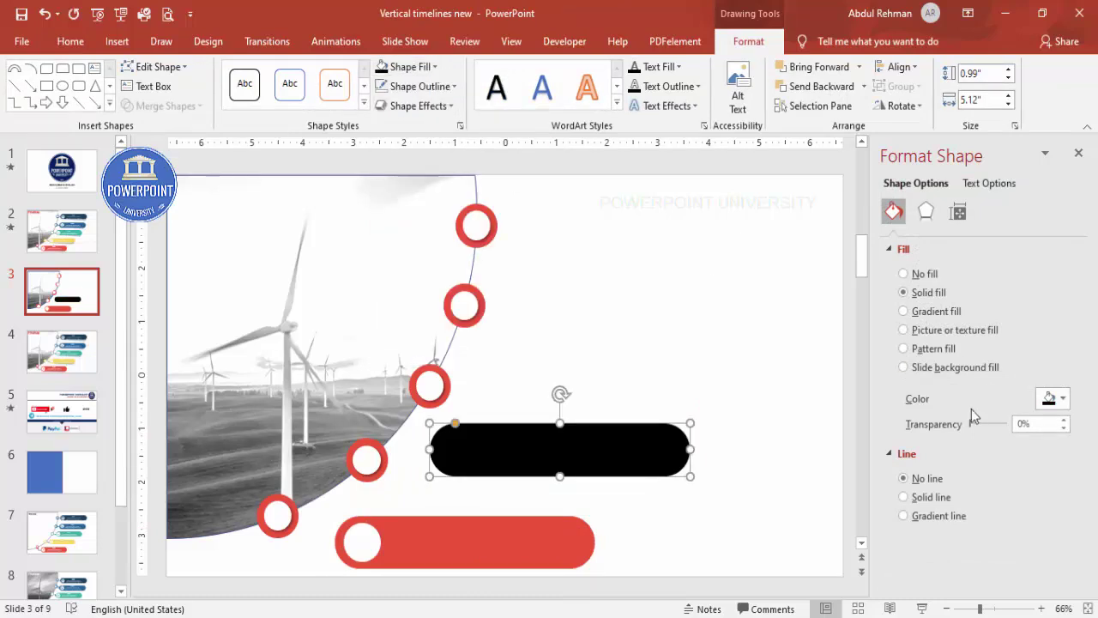
drag(972, 429, 998, 425)
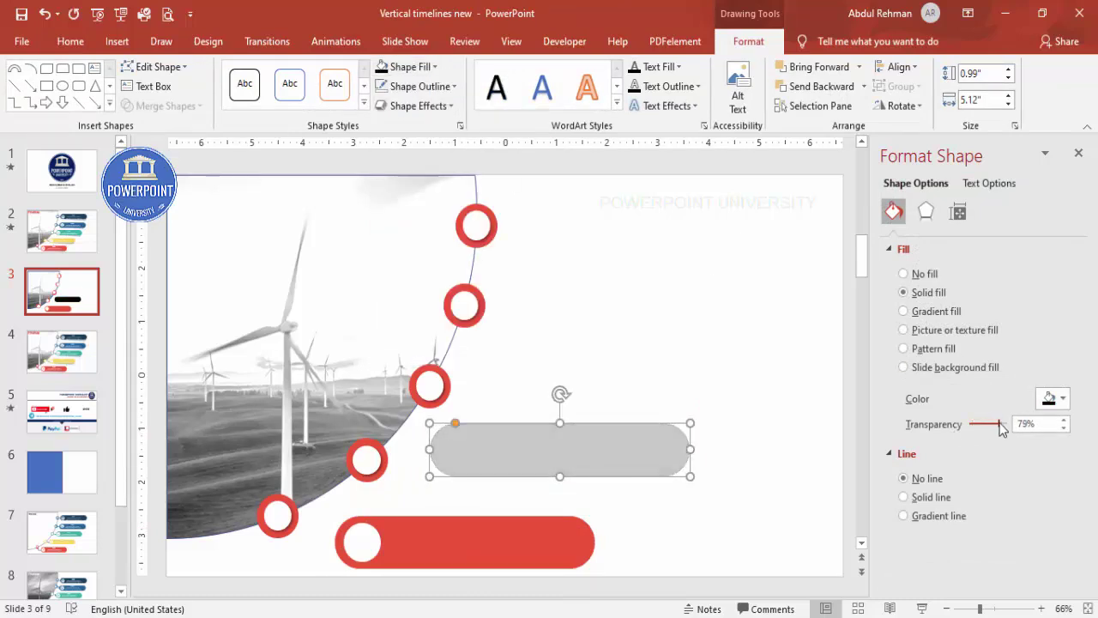
Step: Resize the copy to 0.66 × 4.06 inches, tilt it slightly, and send it behind the red bar
drag(691, 478, 563, 560)
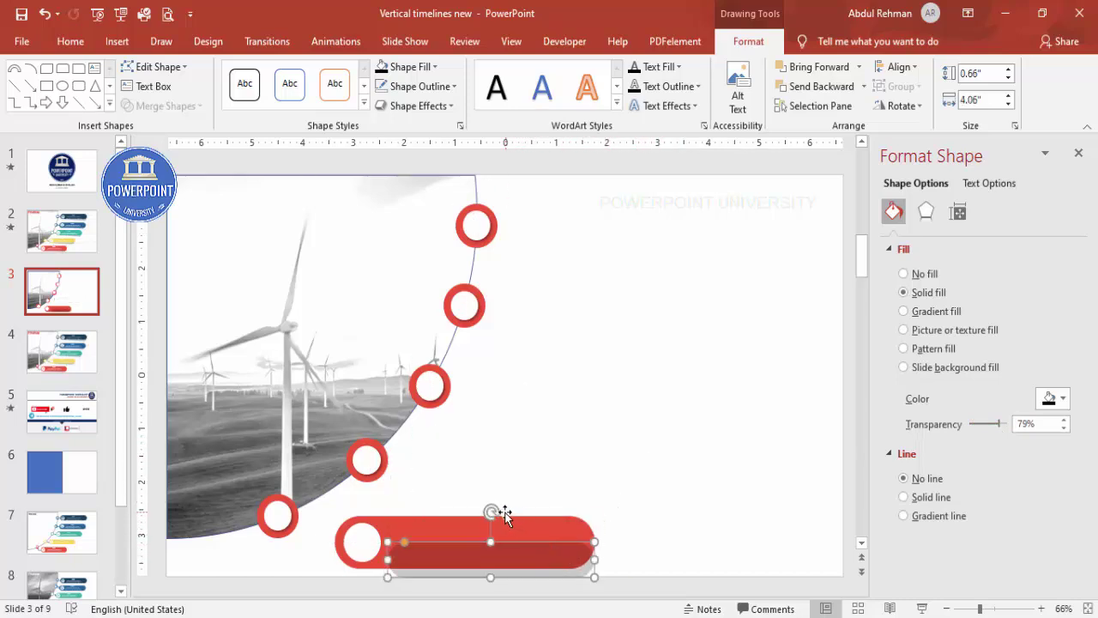
drag(492, 512, 490, 507)
drag(544, 554, 548, 564)
click(864, 87)
click(826, 128)
click(614, 358)
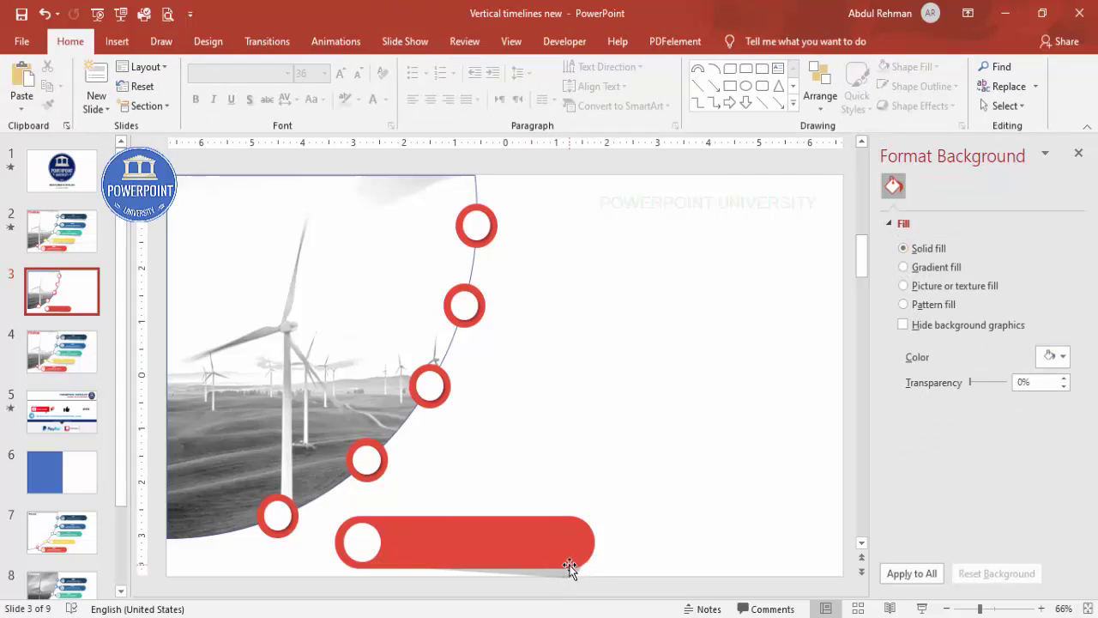
Step: Add a '2005' text box over the red bar
click(115, 41)
click(634, 86)
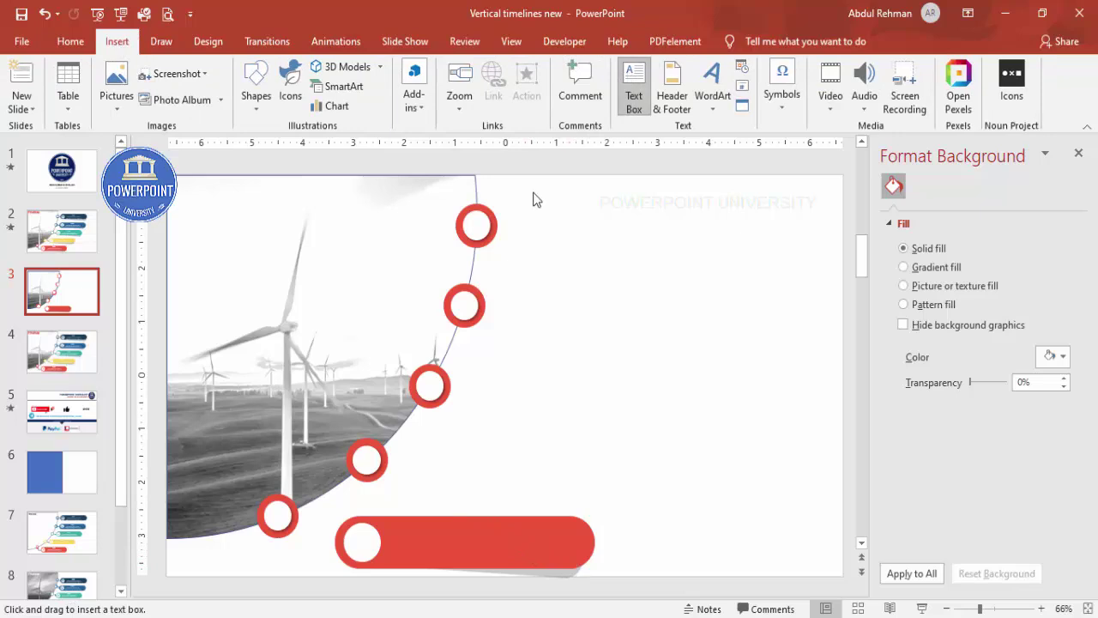
drag(455, 529, 546, 554)
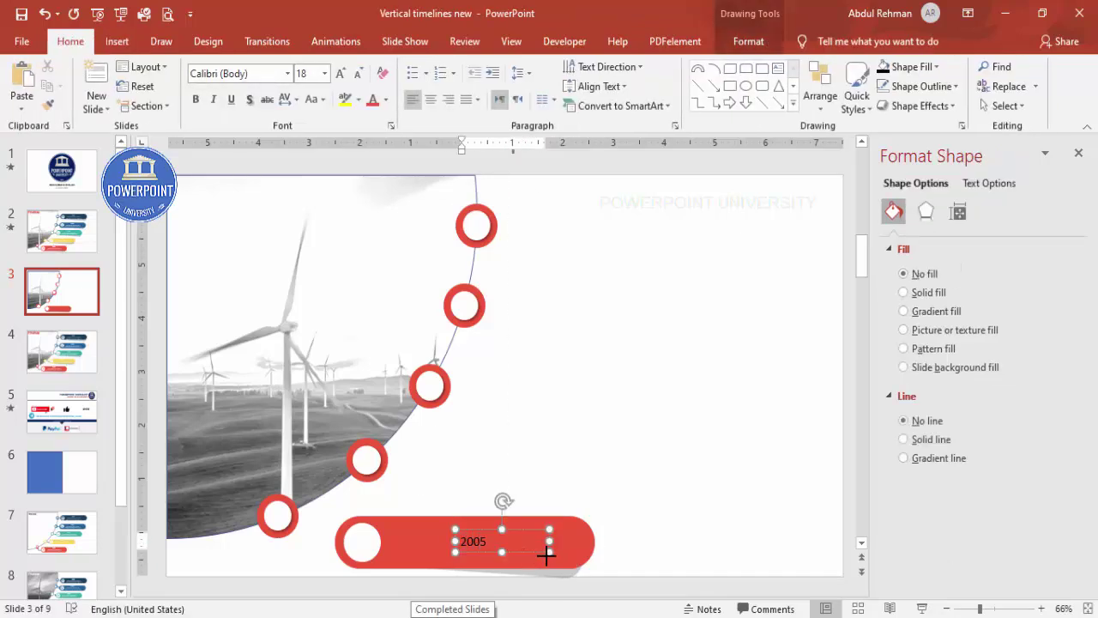
click(518, 525)
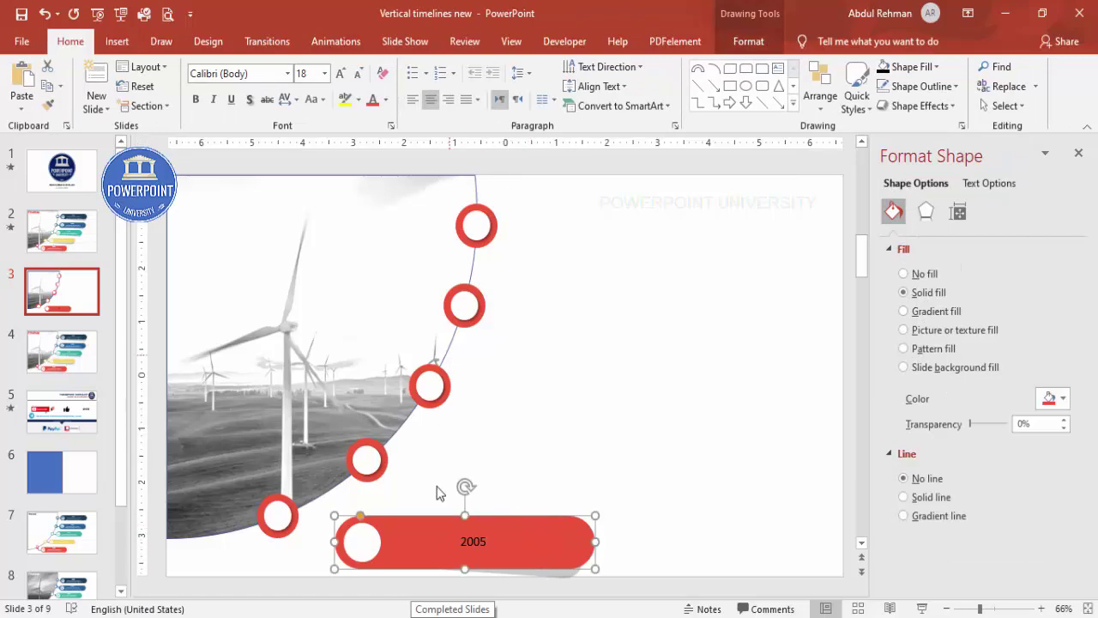
click(492, 544)
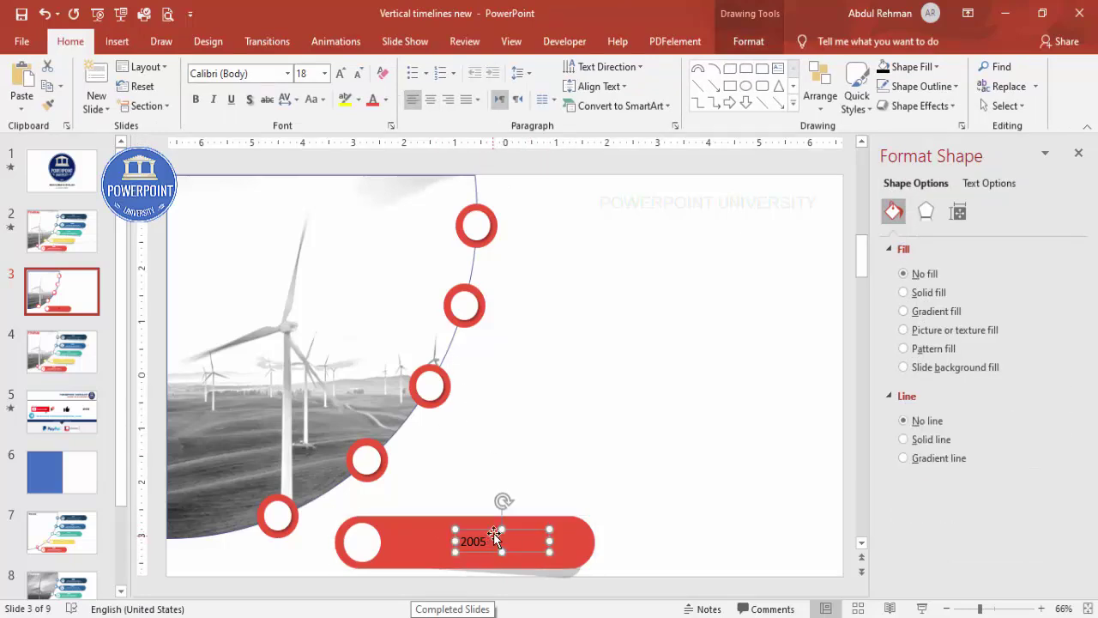
Step: Make '2005' centred, white, bold and 20 pt, positioned near the bar's top
click(431, 100)
click(385, 99)
click(375, 146)
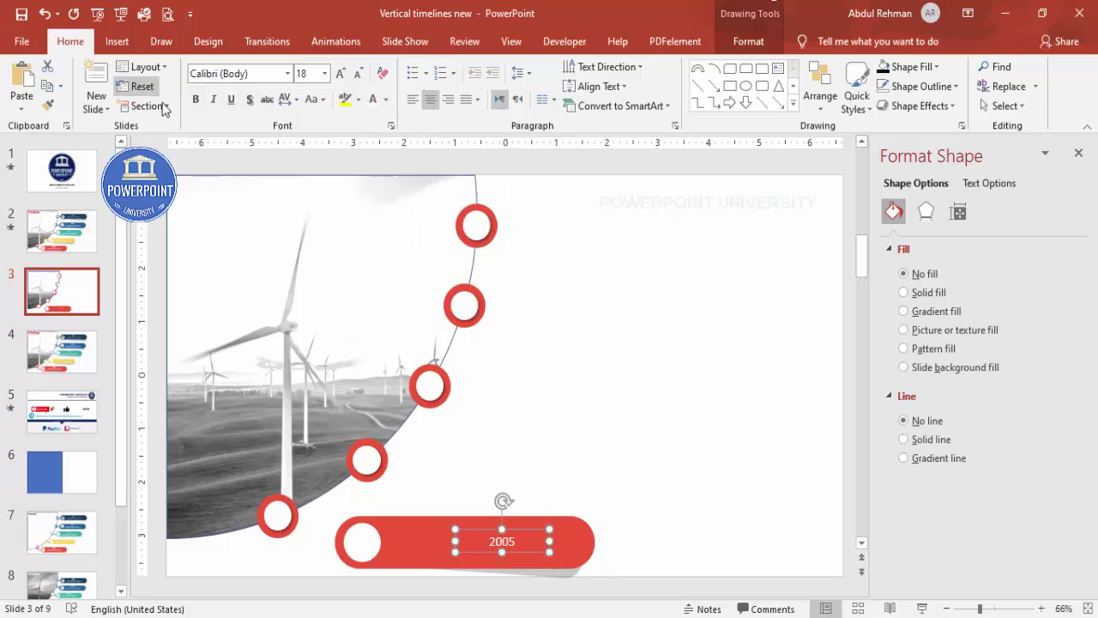
click(196, 100)
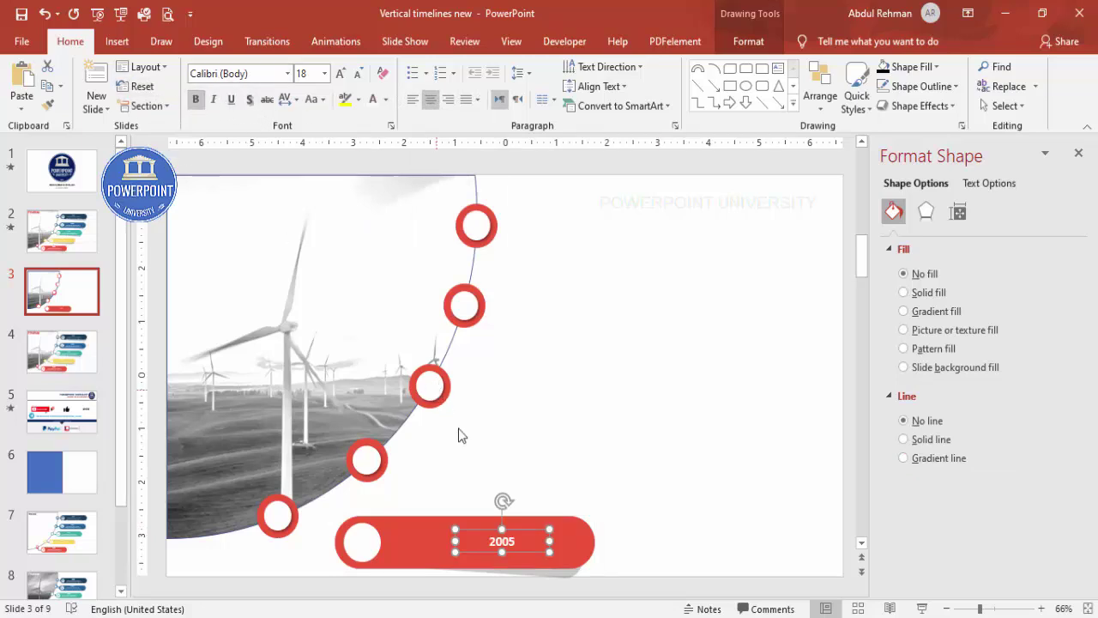
drag(517, 532, 483, 522)
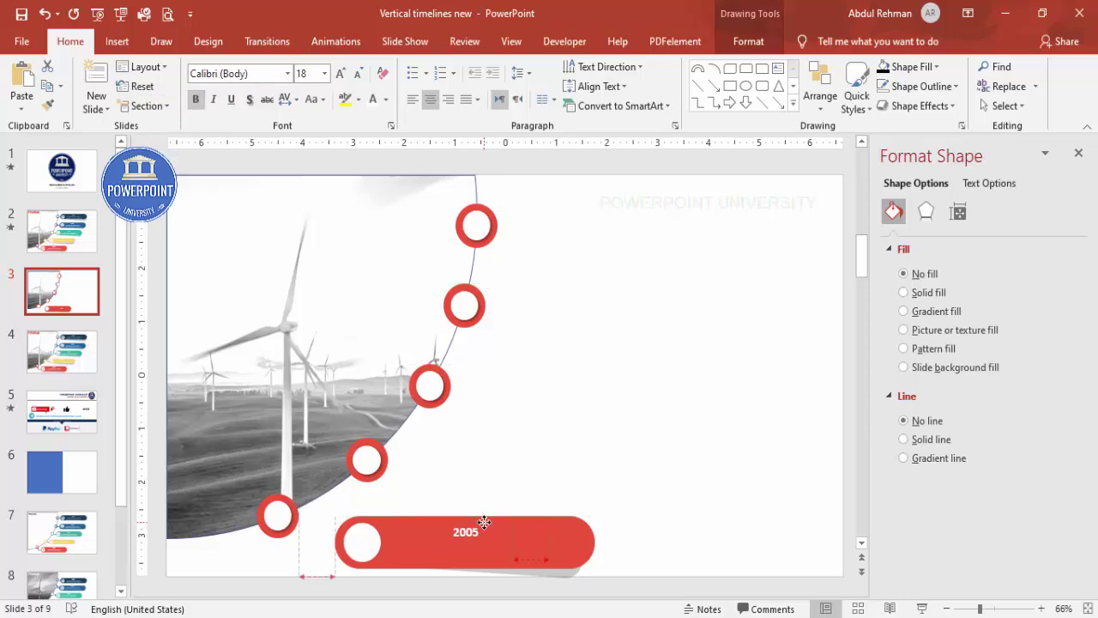
click(340, 73)
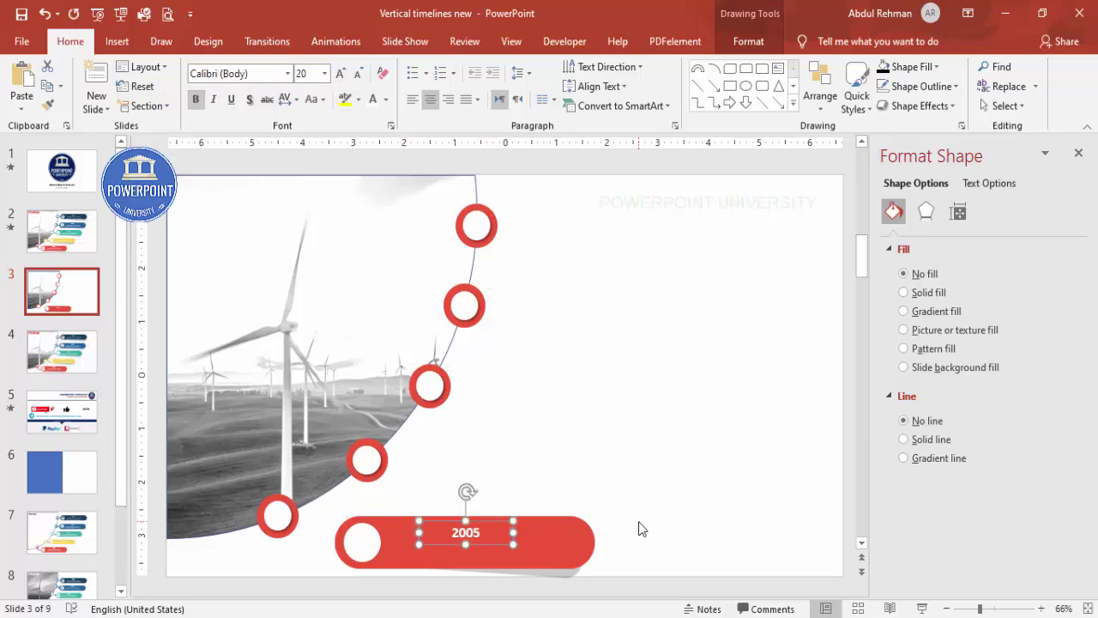
click(487, 523)
click(486, 520)
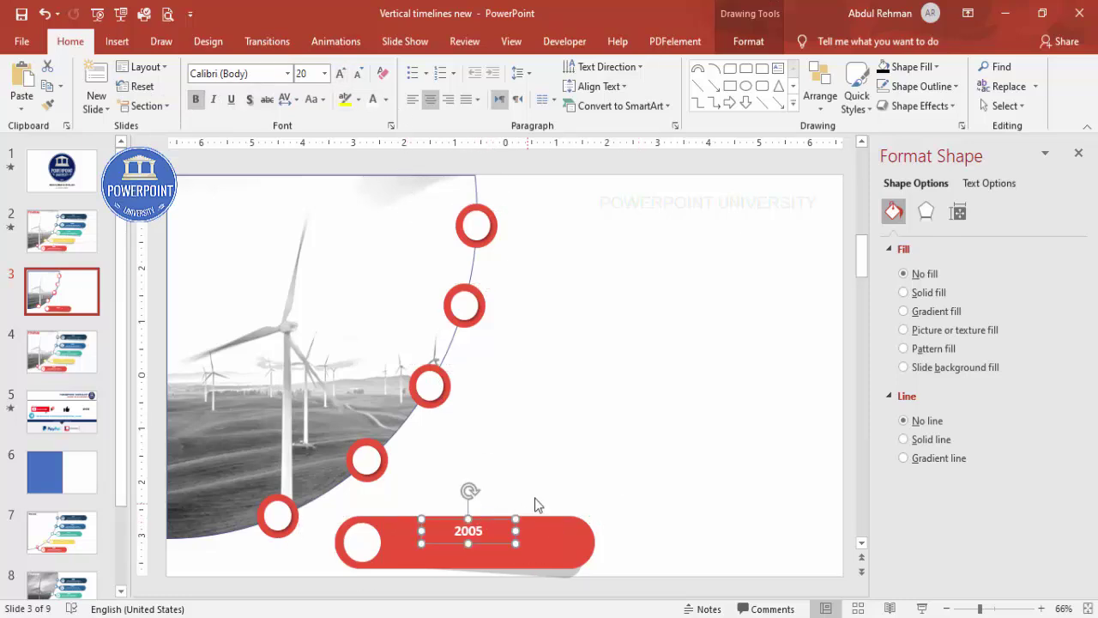
click(534, 503)
click(117, 41)
click(633, 86)
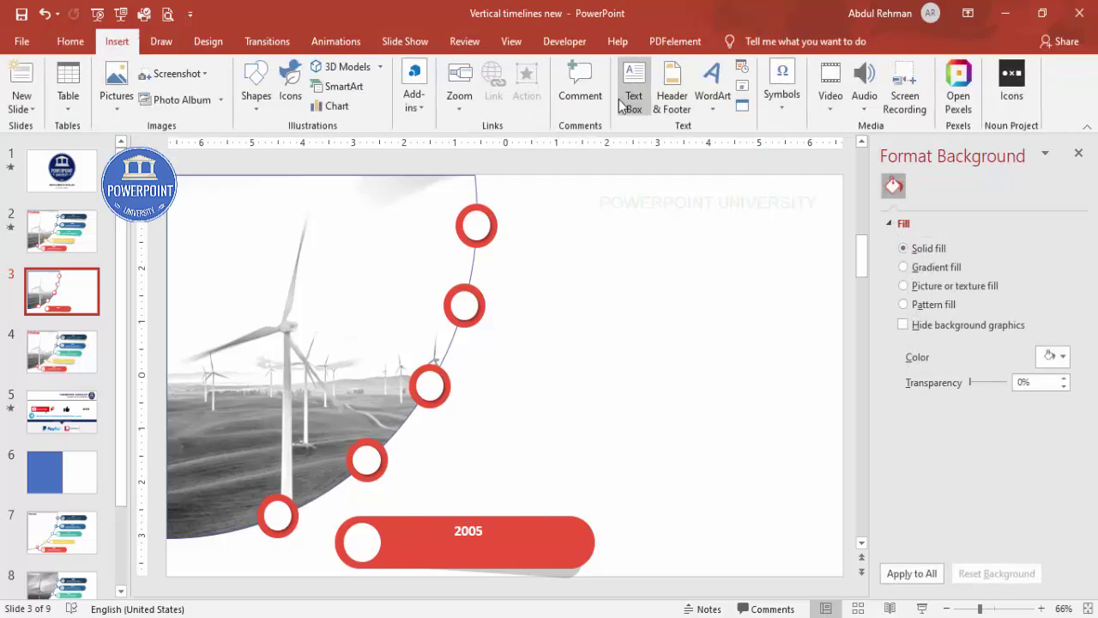
Step: Type a centred 'add detail text here' caption in a new text box
drag(618, 304, 763, 352)
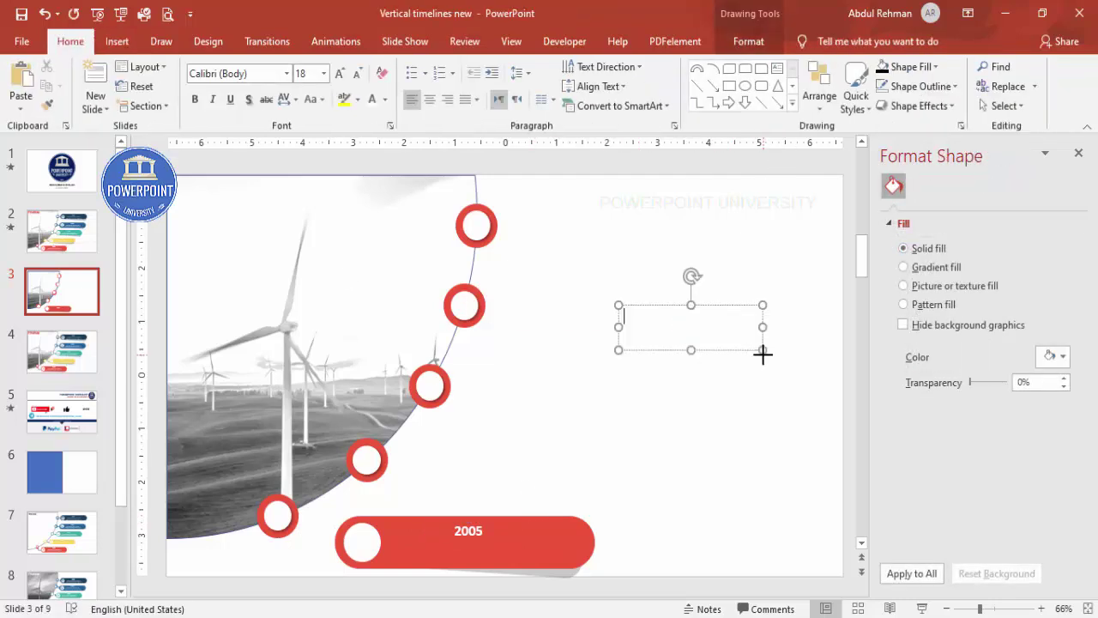
text(add)
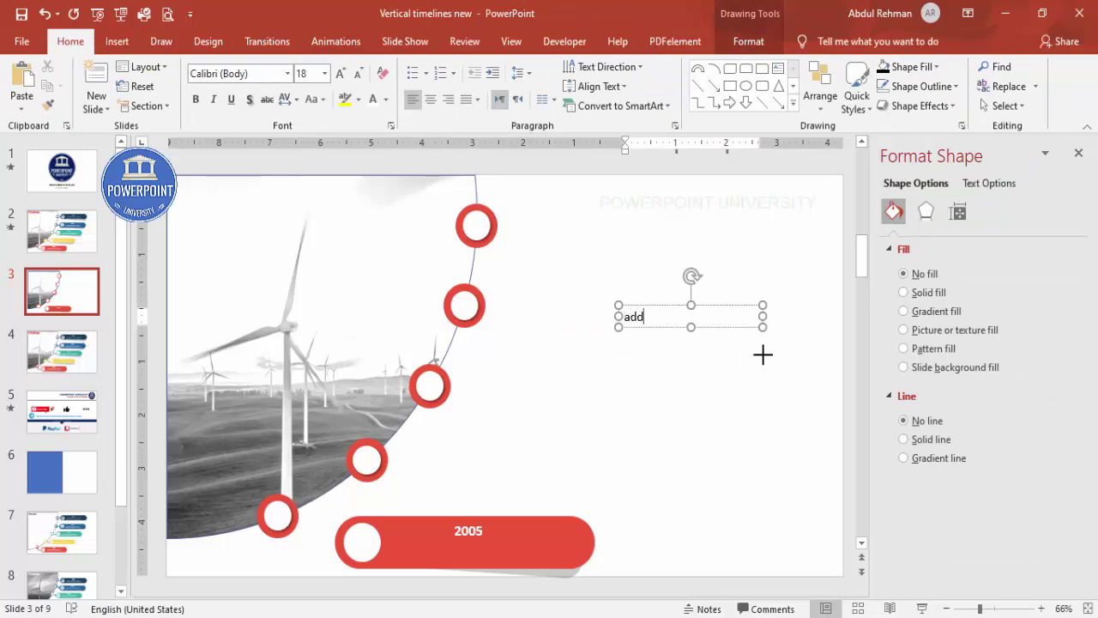
text( detail text here)
click(736, 309)
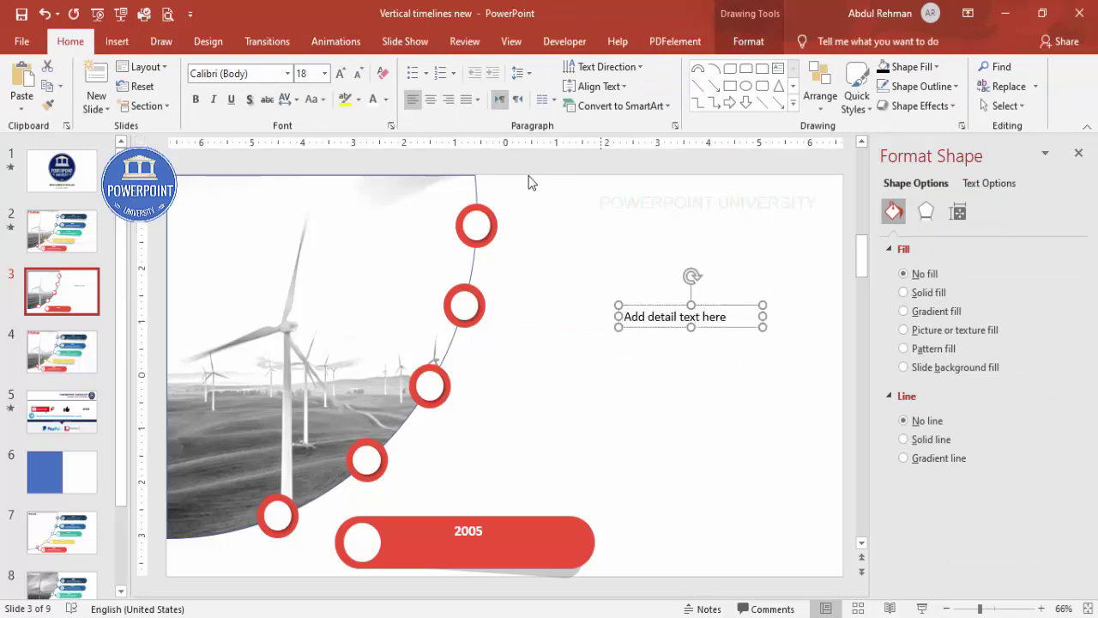
click(431, 99)
Step: Move the caption beneath 2005, make it white 16 pt, and select all bar pieces
drag(726, 307, 506, 538)
click(373, 99)
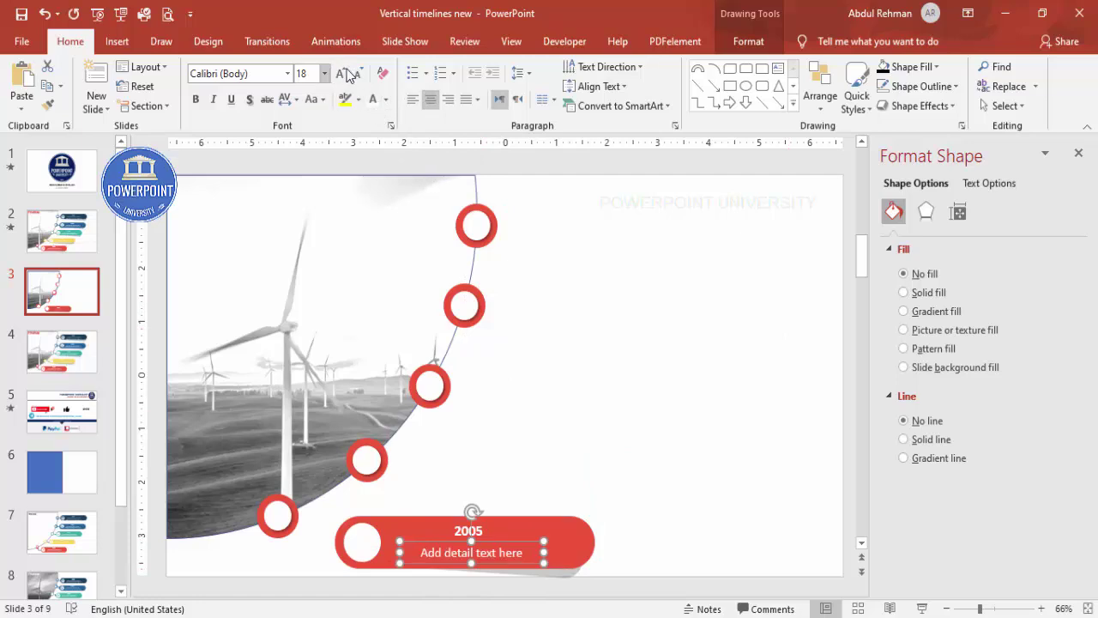
click(358, 74)
drag(530, 541, 526, 540)
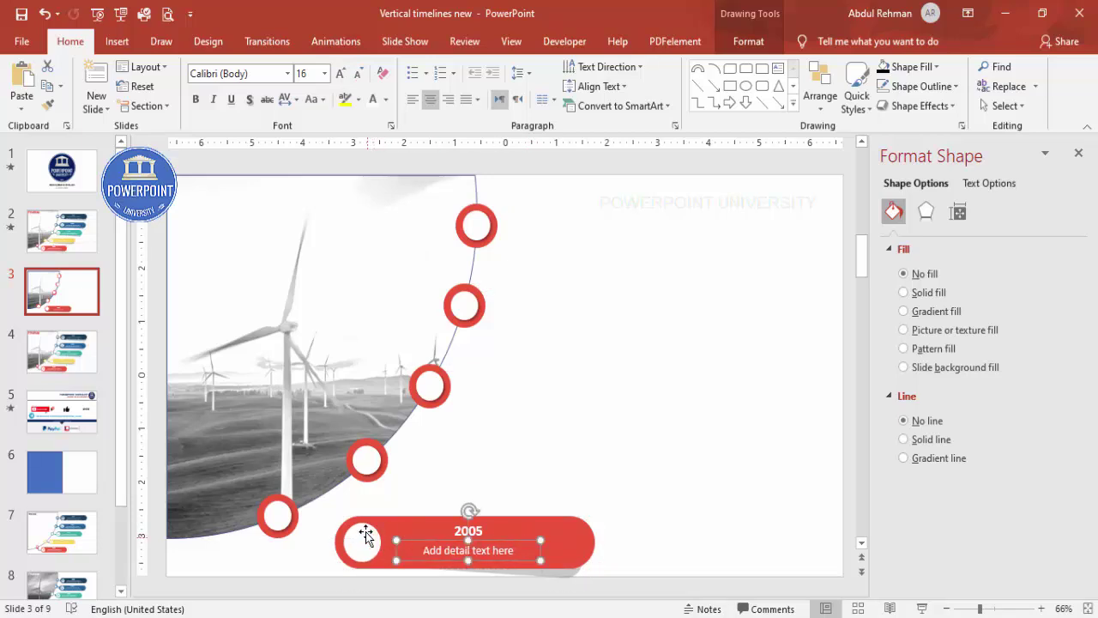
drag(693, 487, 300, 599)
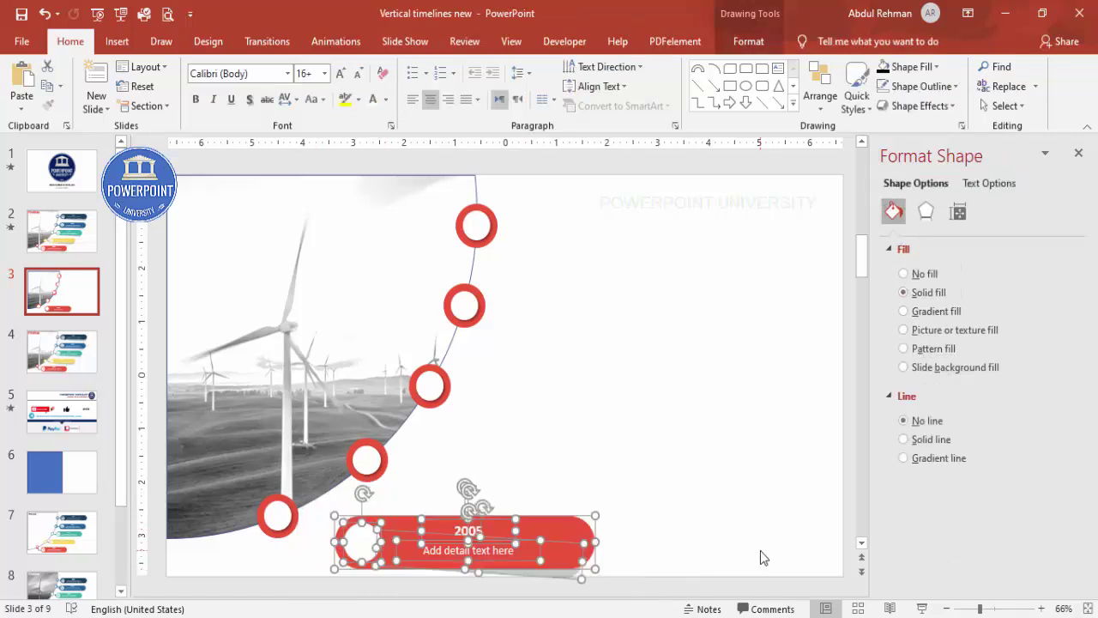
Step: Group the 2005 bar pieces, then duplicate the bar and place each copy beside the next ring up the arc
key(ctrl+g)
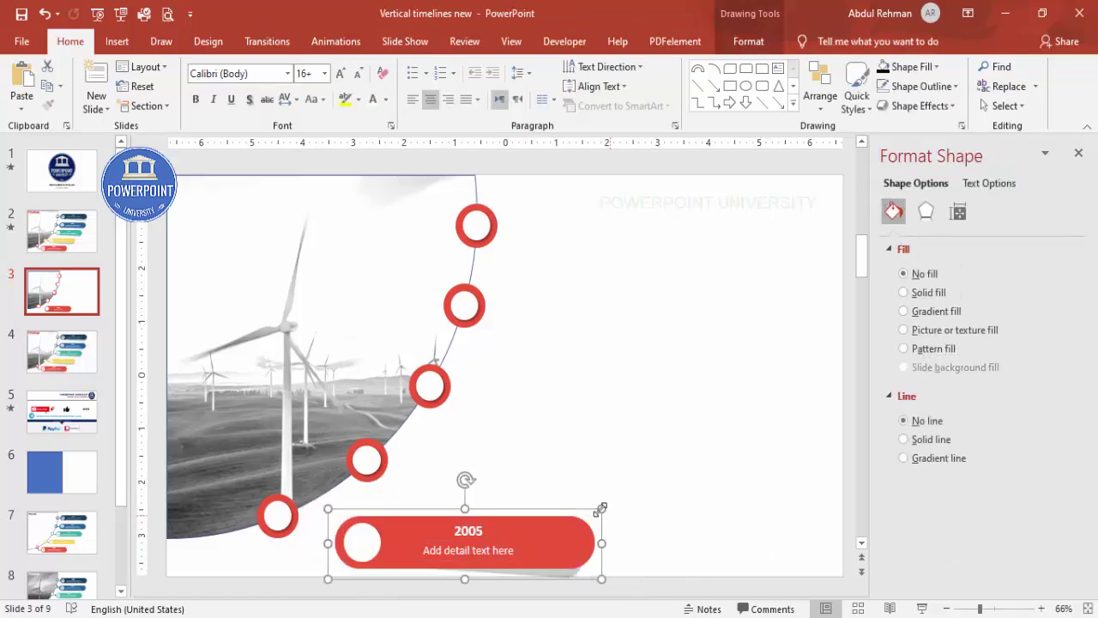
drag(578, 506, 658, 438)
key(ctrl+d)
drag(671, 374, 659, 372)
key(ctrl+d)
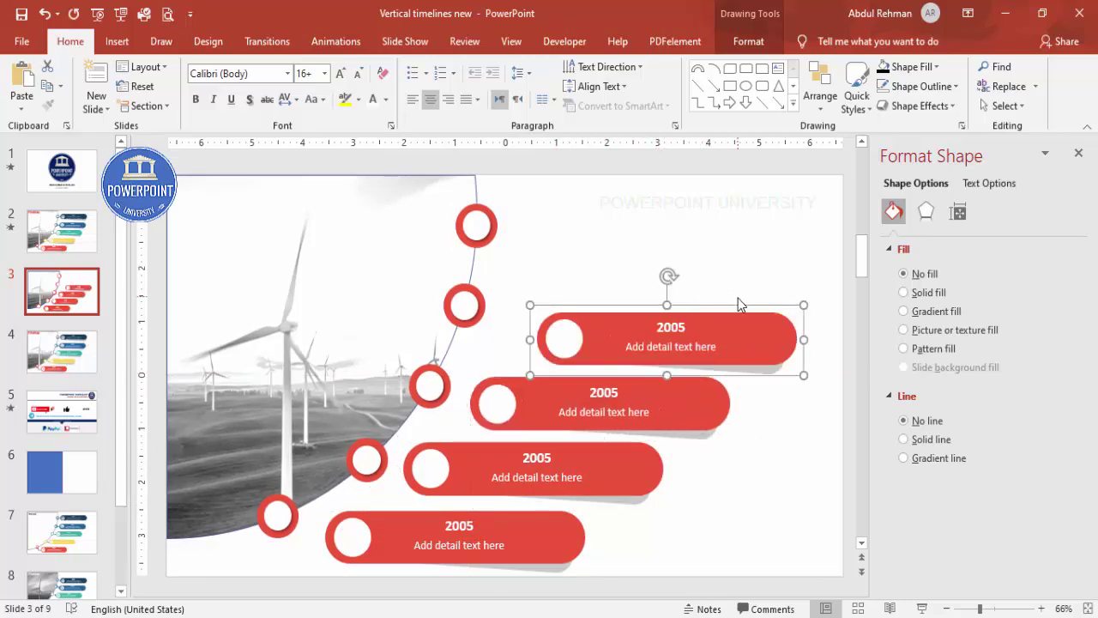
drag(736, 304, 715, 301)
key(ctrl+d)
drag(735, 238, 722, 209)
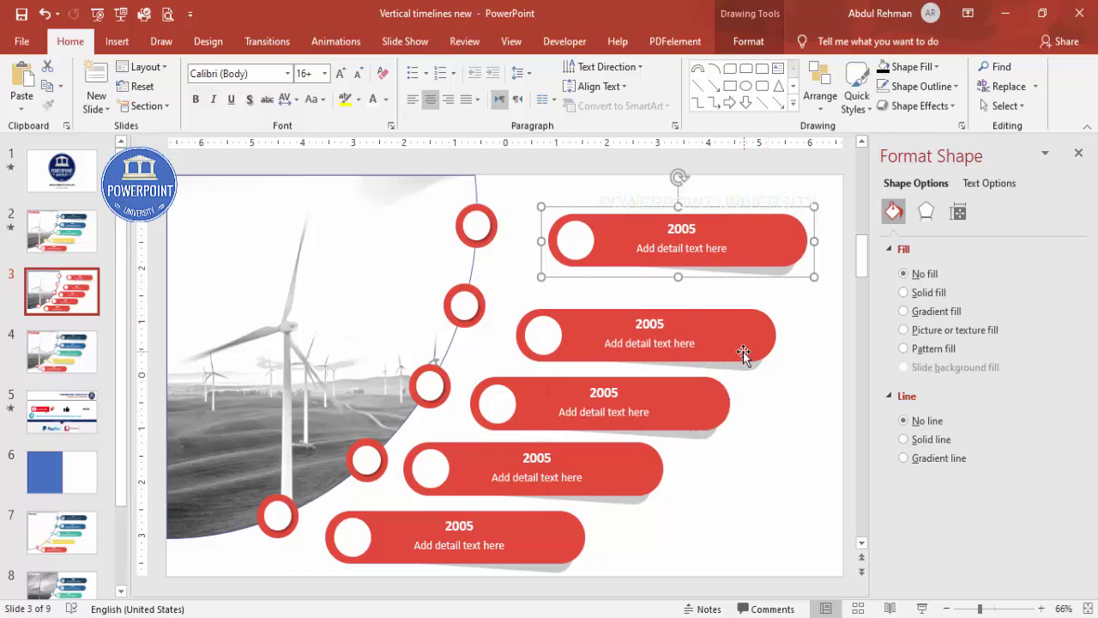
Step: Select all five bars and distribute them vertically
shift+click(744, 352)
shift+click(691, 410)
shift+click(624, 474)
shift+click(558, 542)
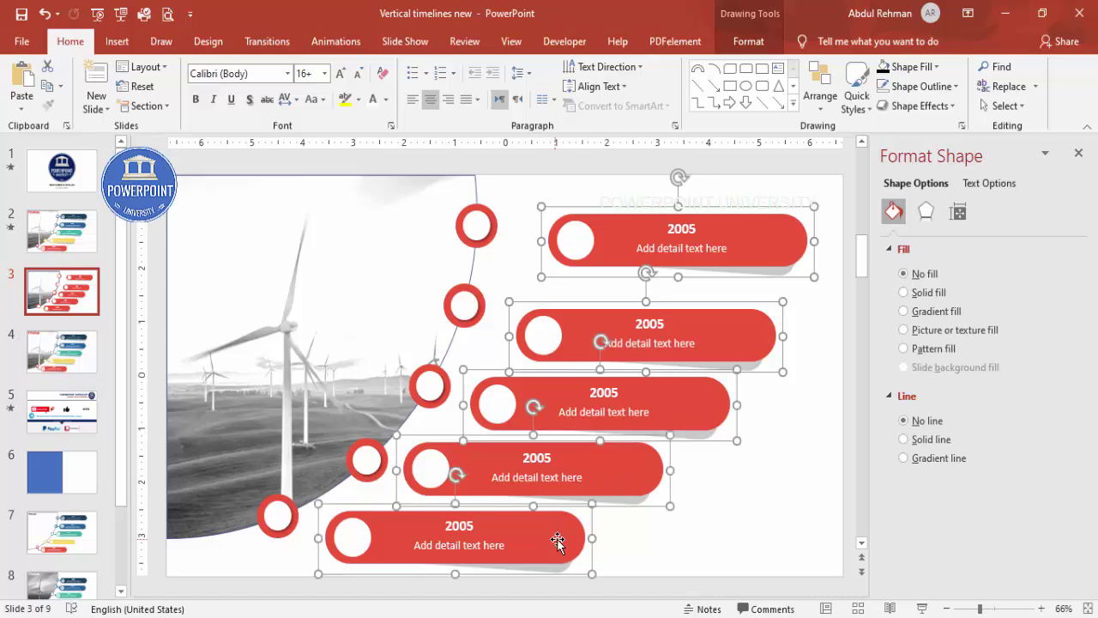
click(745, 41)
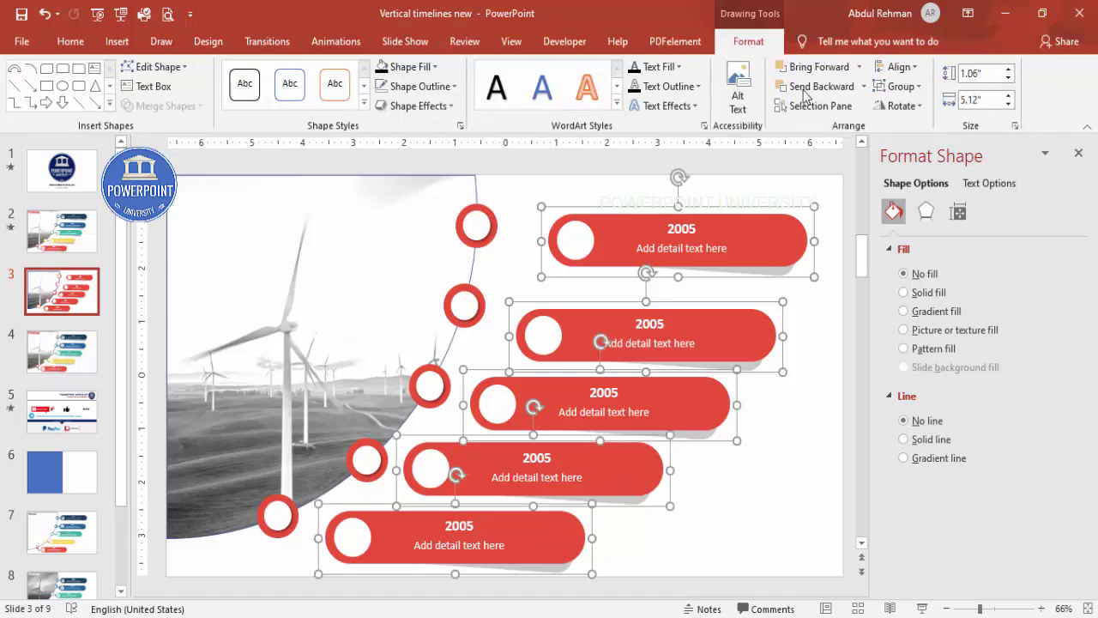
click(897, 66)
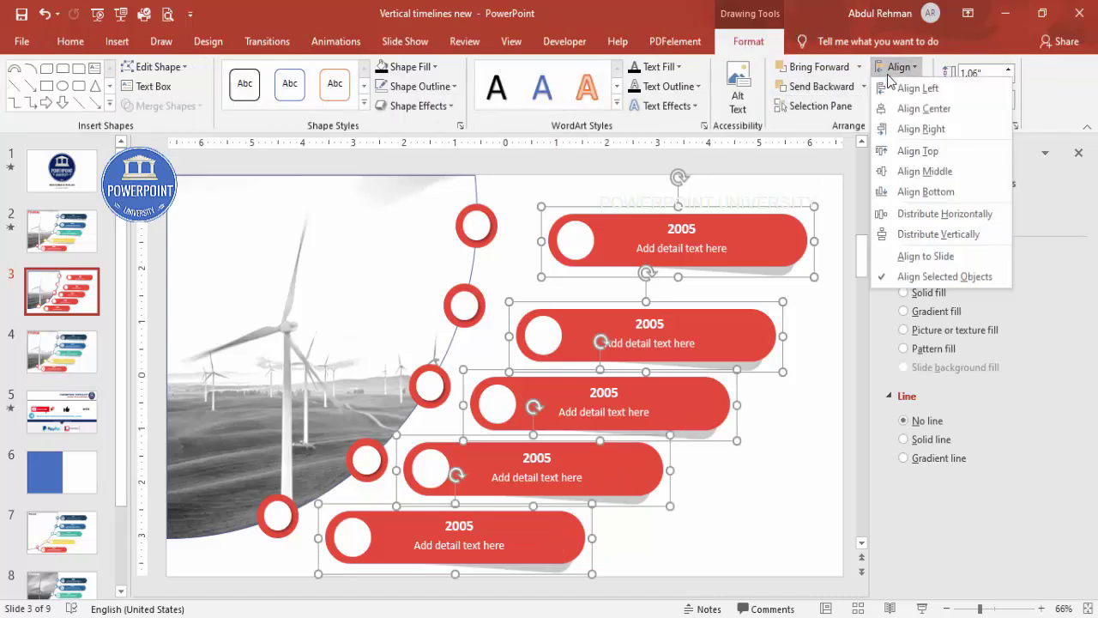
click(976, 234)
click(810, 415)
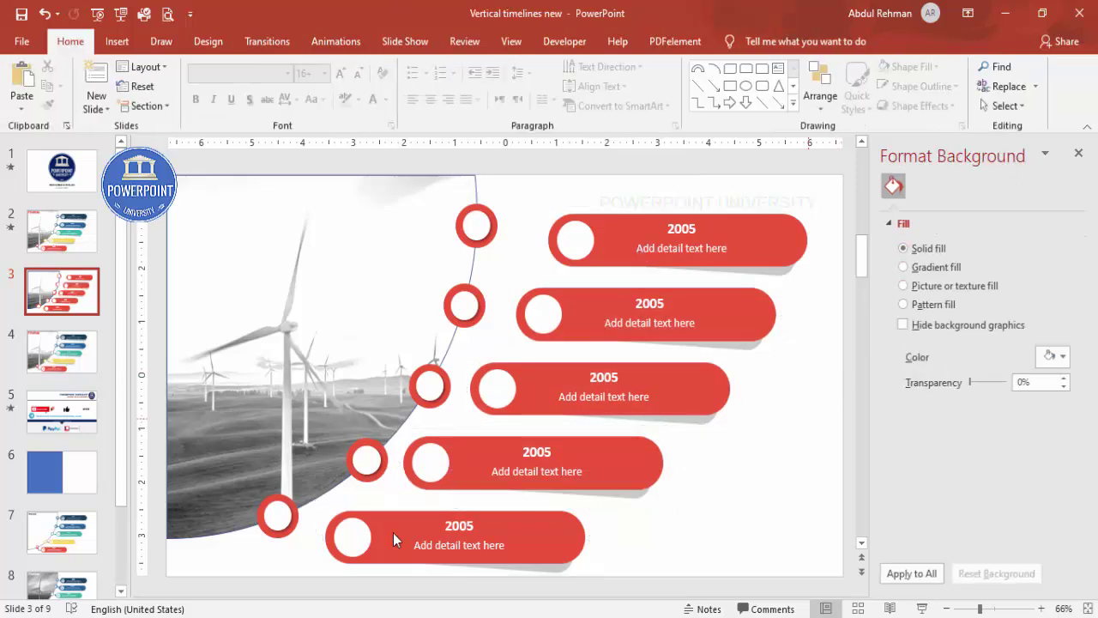
Step: Reposition the upper ring markers along the curve, moving the top ring down slightly
double_click(372, 462)
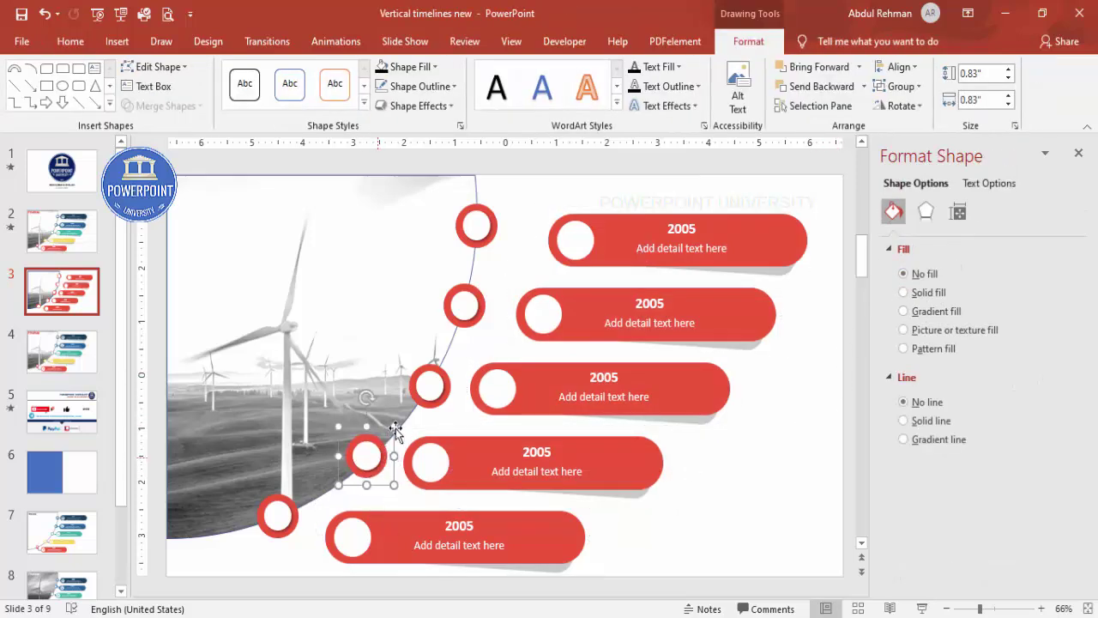
drag(423, 389, 460, 315)
drag(479, 221, 473, 234)
Step: Nudge the top two bars left so each sits snugly beside its ring
click(747, 246)
key(ctrl+Left)
key(ctrl+Left)
key(ctrl+Left)
key(ctrl+Left)
key(ctrl+Left)
key(ctrl+Left)
click(786, 318)
key(ctrl+Left)
key(ctrl+Left)
key(ctrl+Left)
key(ctrl+Left)
key(ctrl+Left)
key(ctrl+Left)
key(ctrl+Left)
key(ctrl+Left)
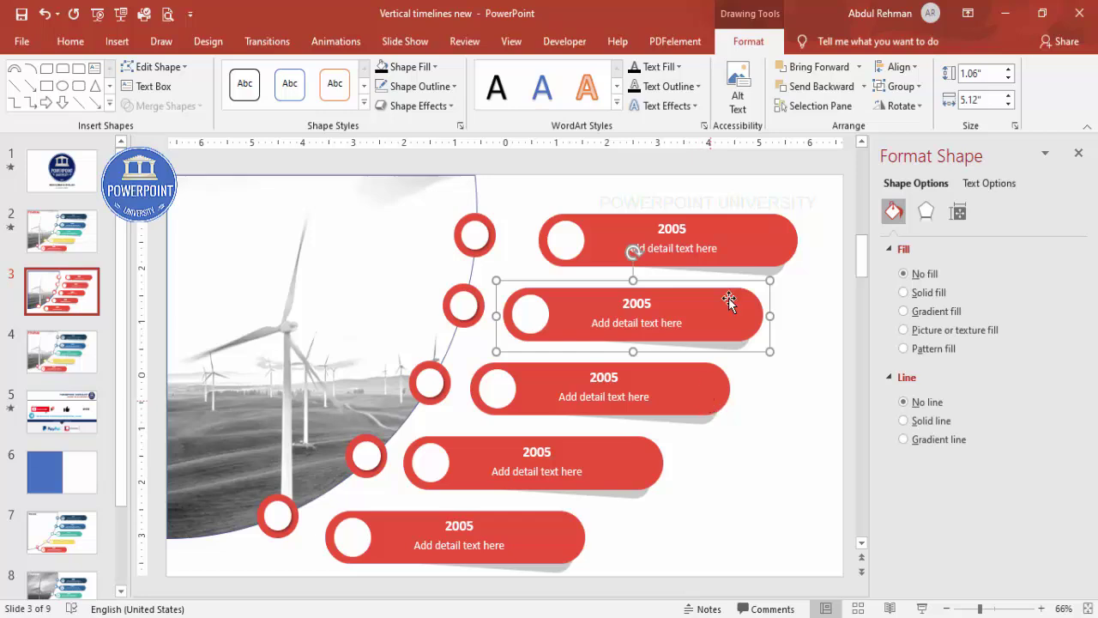
click(743, 235)
key(ctrl+Left)
key(ctrl+Left)
key(ctrl+Left)
key(ctrl+Left)
key(ctrl+Left)
key(ctrl+Left)
key(ctrl+Left)
click(776, 426)
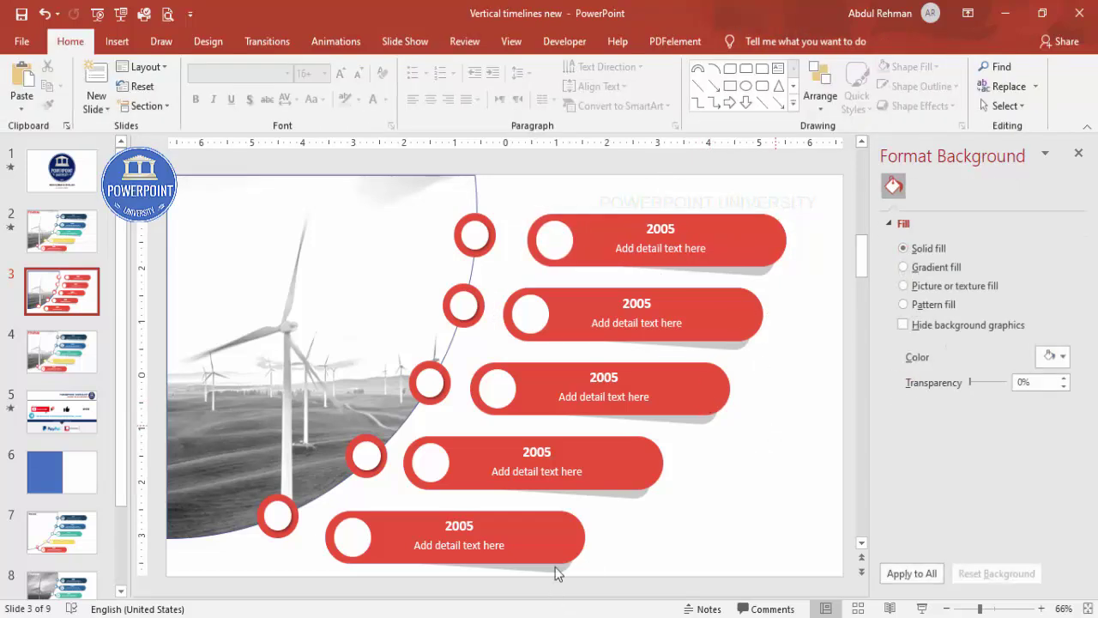
Step: Fill the fourth bar gold and the third bar teal
click(613, 498)
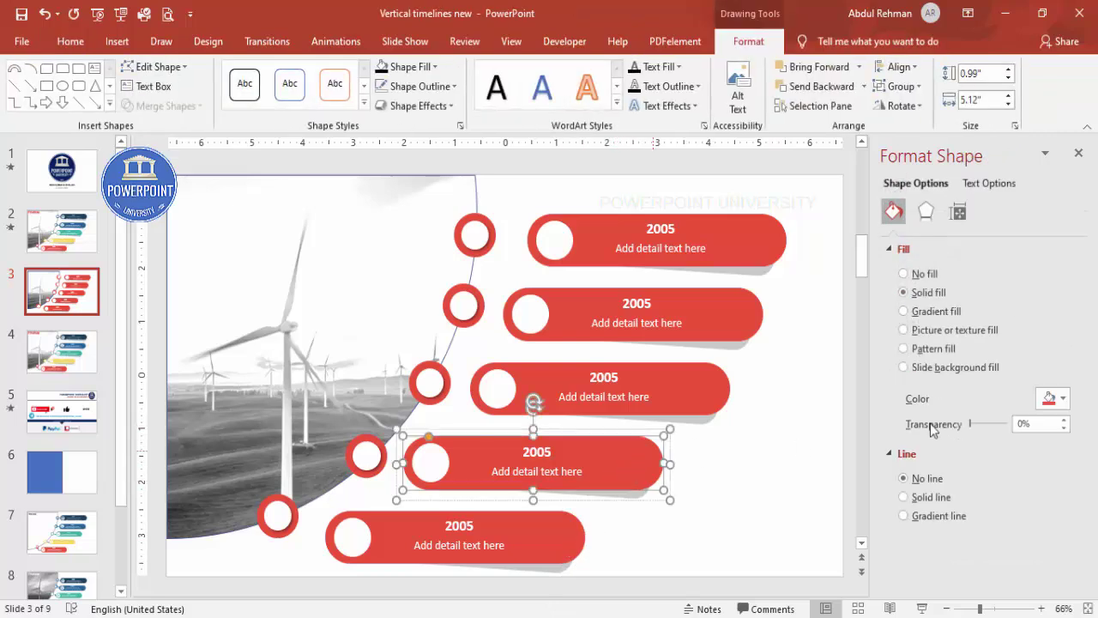
click(1057, 398)
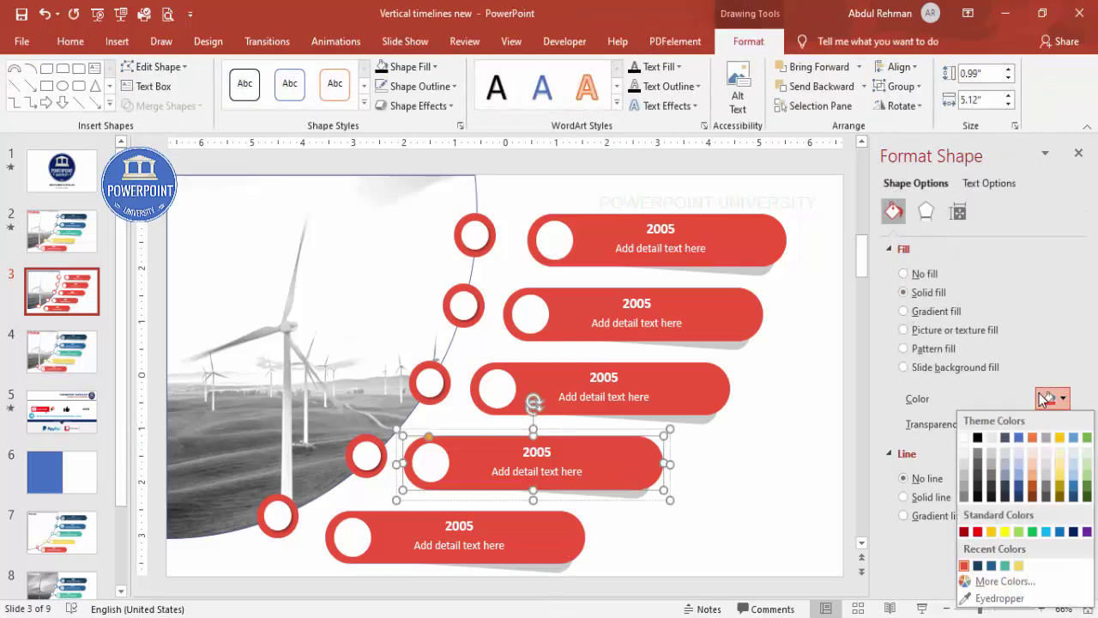
click(1020, 566)
click(716, 396)
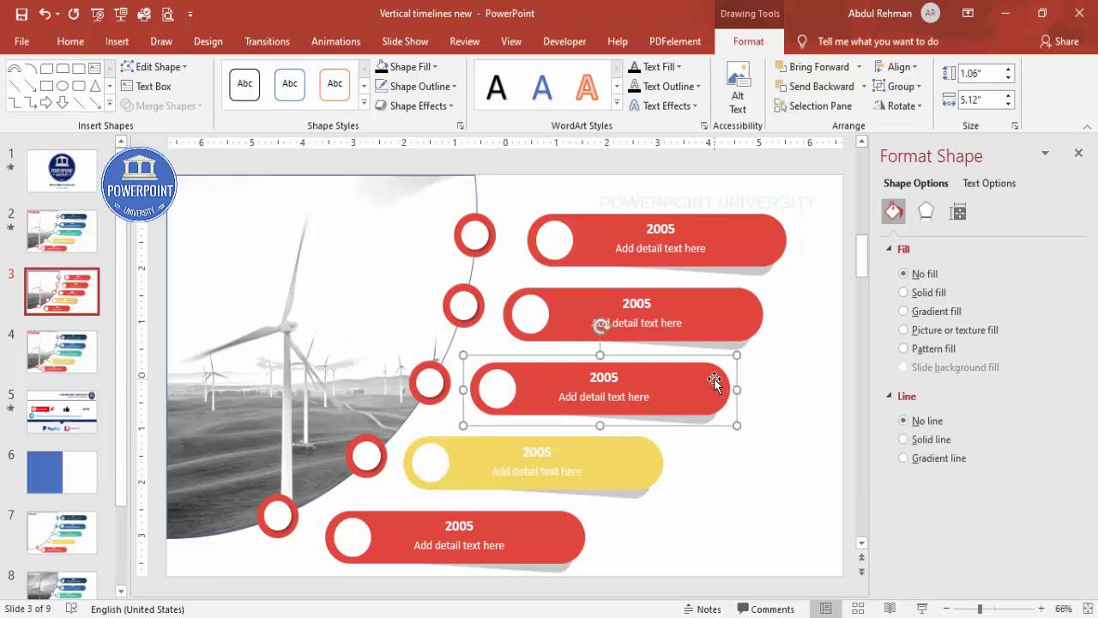
click(1064, 399)
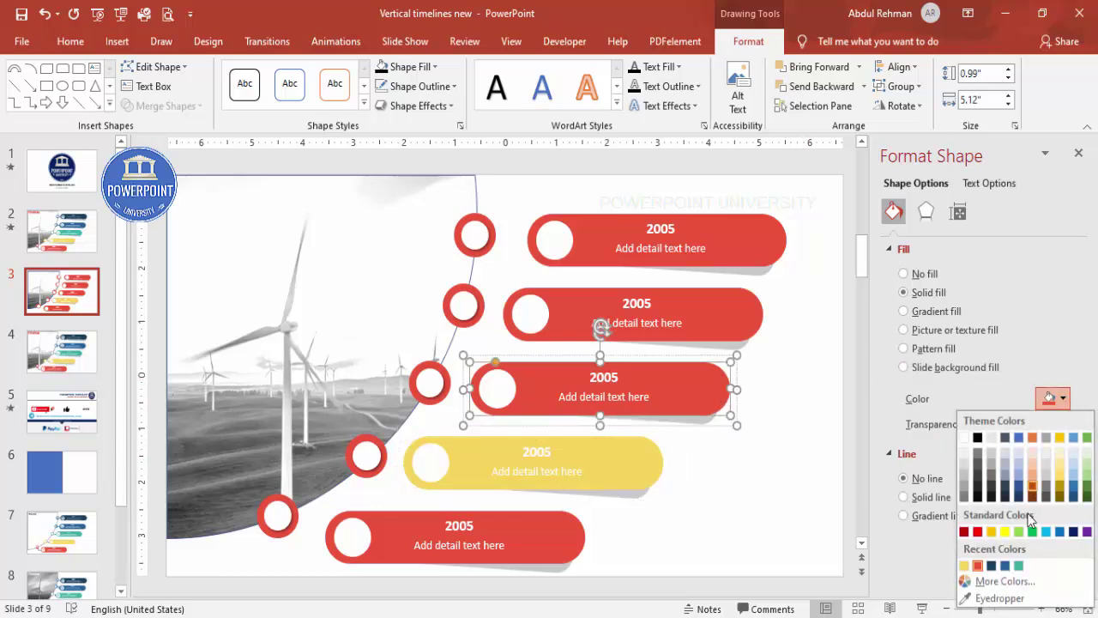
click(1019, 566)
Step: Fill the second bar blue and the top bar dark blue
click(721, 321)
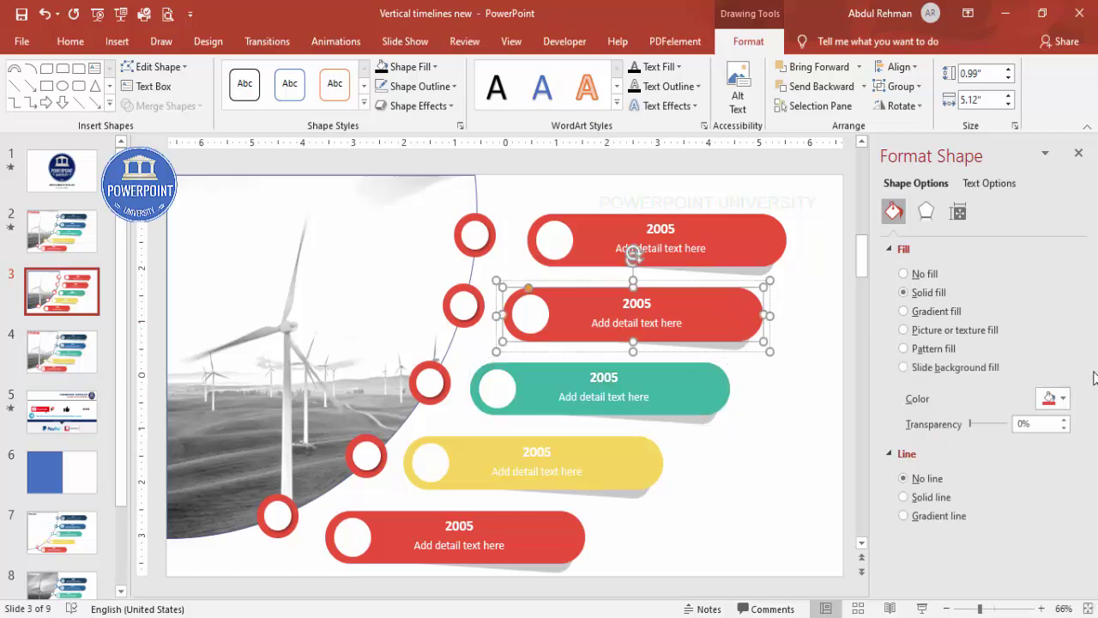
click(1053, 398)
click(1020, 566)
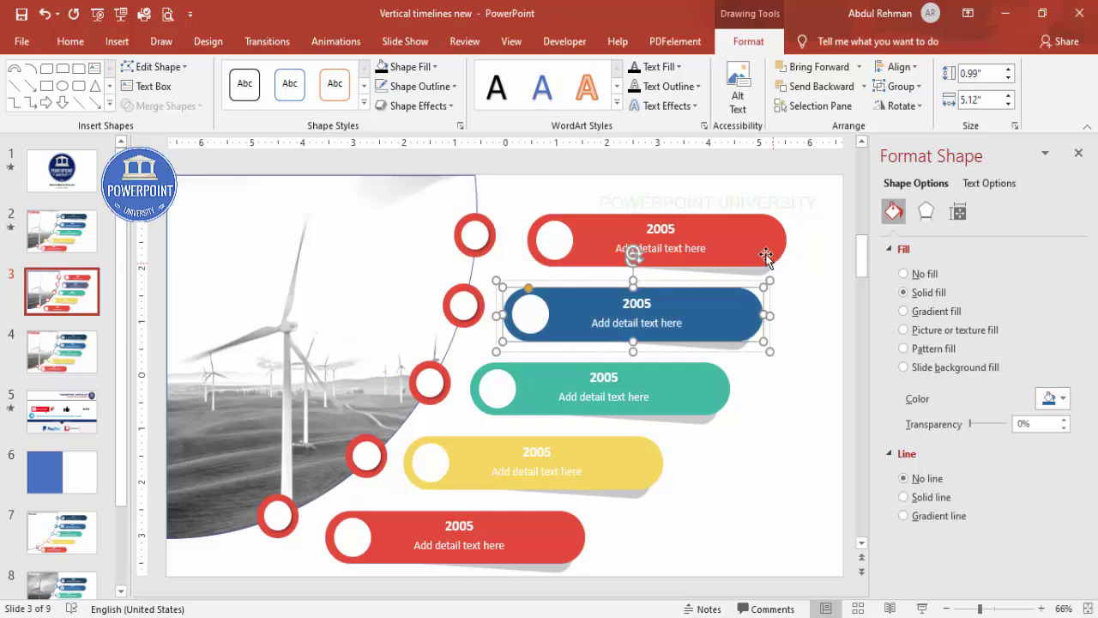
click(754, 239)
click(1055, 398)
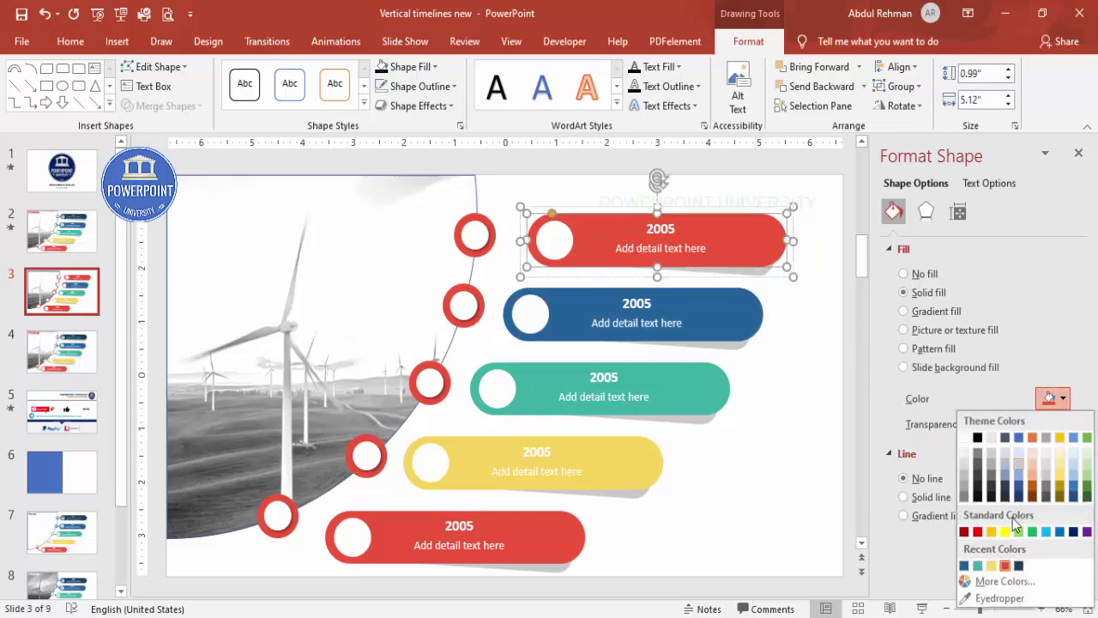
click(1020, 567)
click(797, 426)
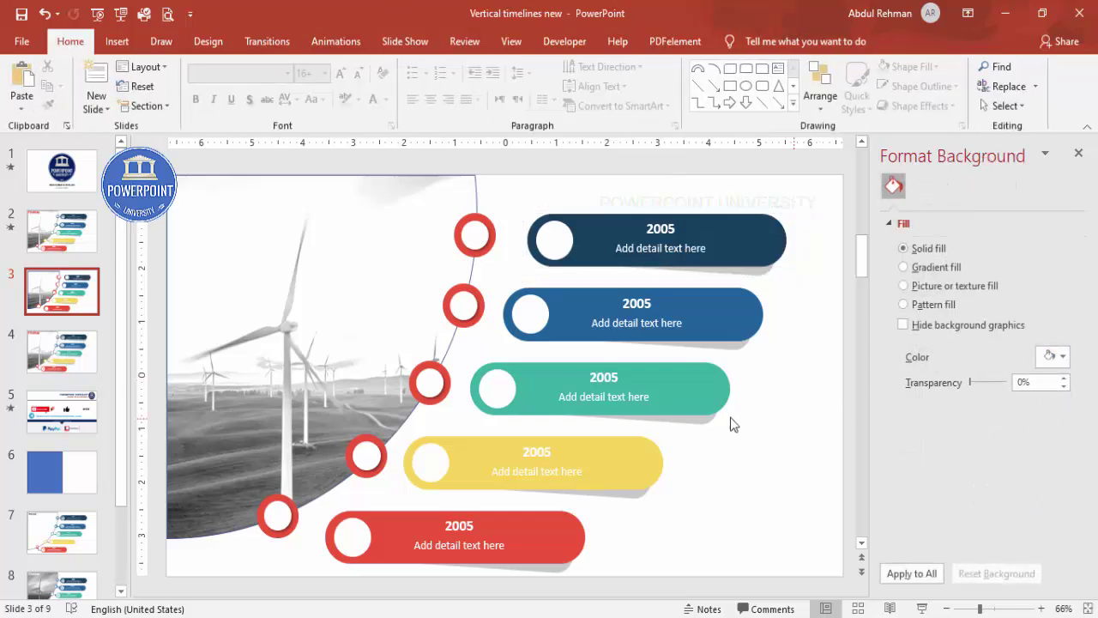
Step: Edit the gold, teal, blue and dark blue bars' years to 2010, 2015, 2020 and 2025
double_click(543, 452)
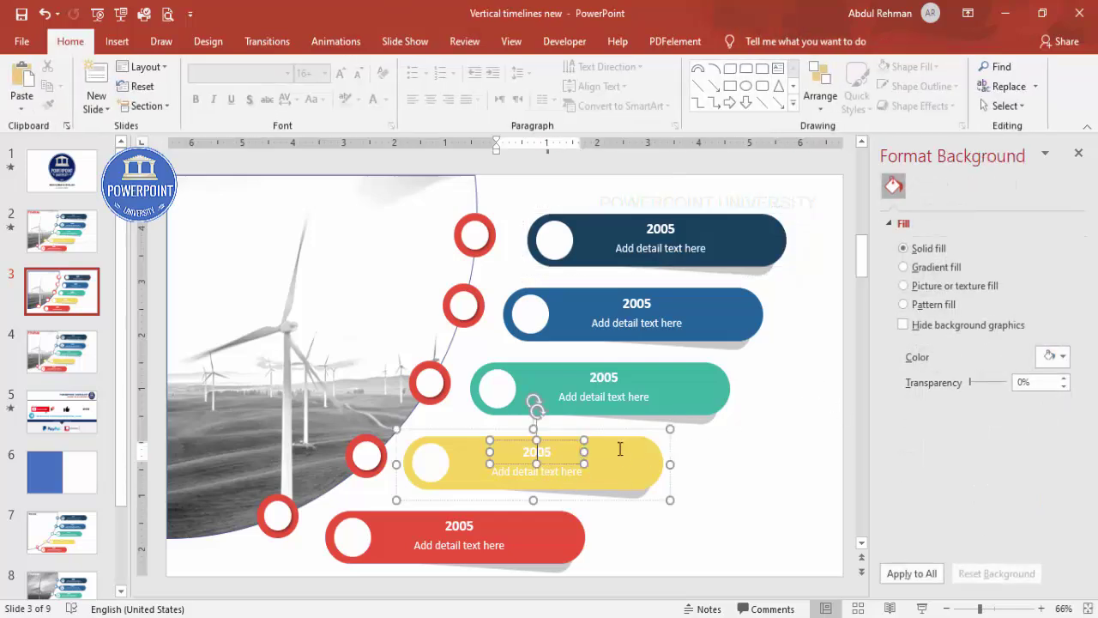
text(20)
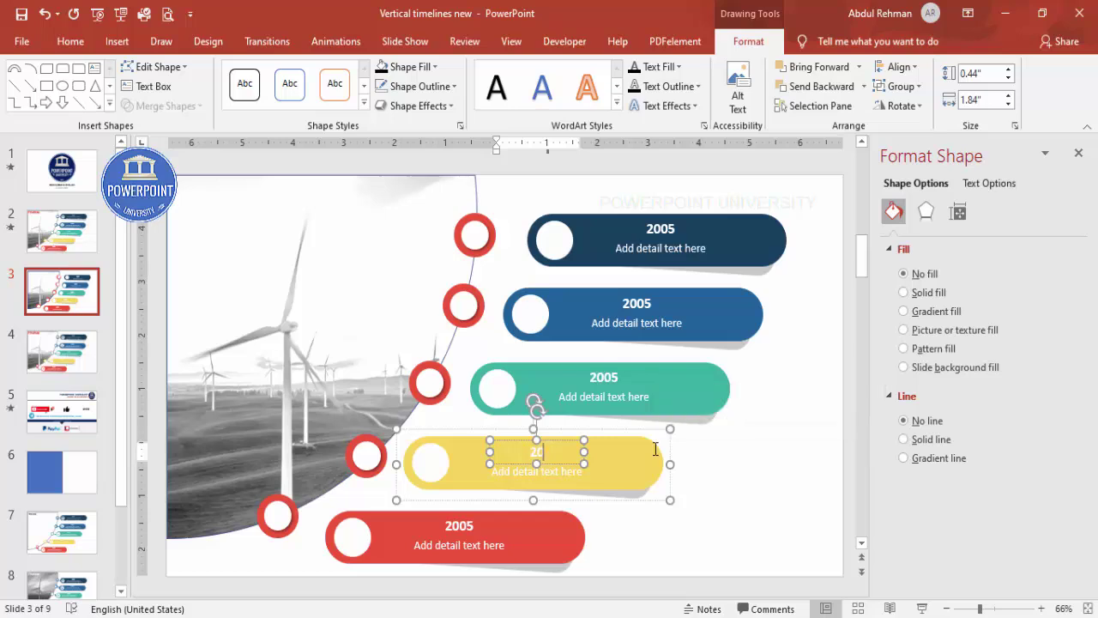
click(615, 379)
text(1)
click(649, 301)
key(BackSpace)
key(BackSpace)
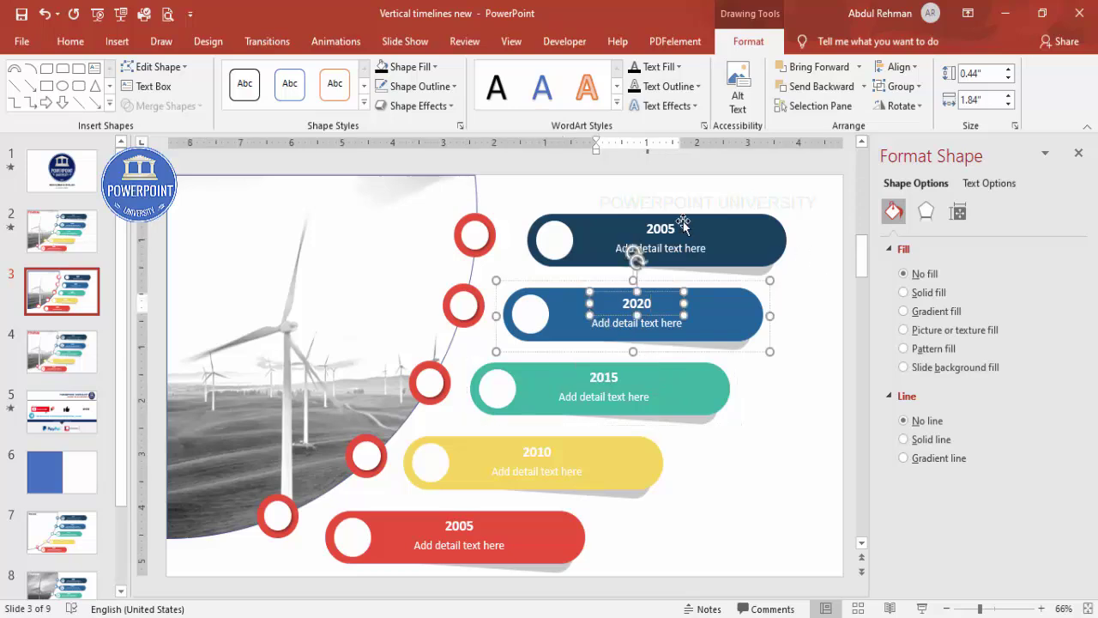
click(675, 229)
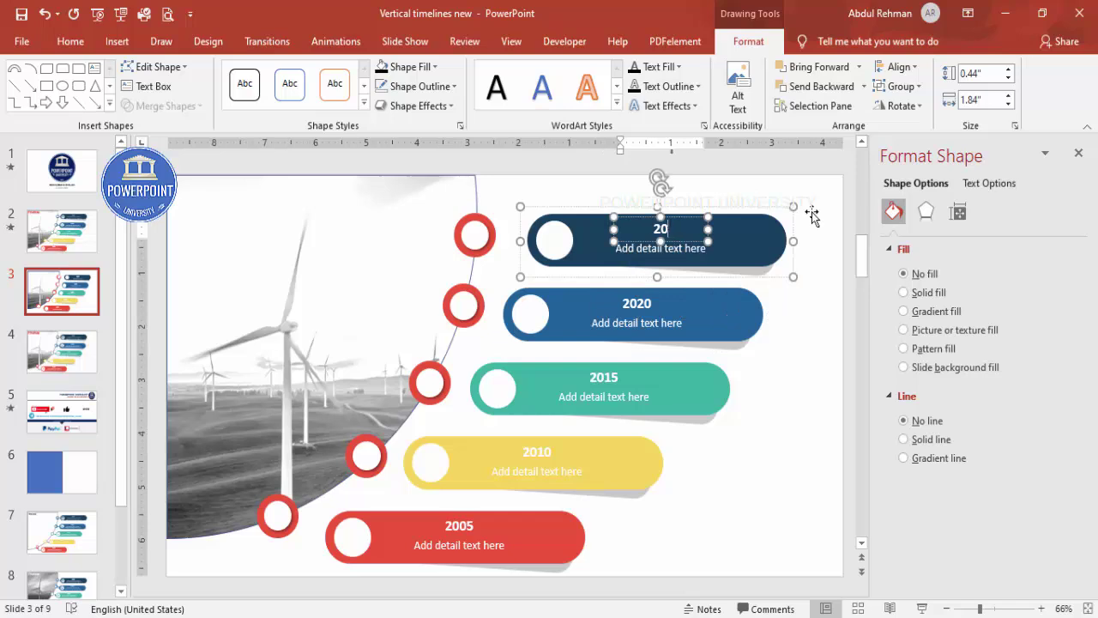
text(5)
click(700, 403)
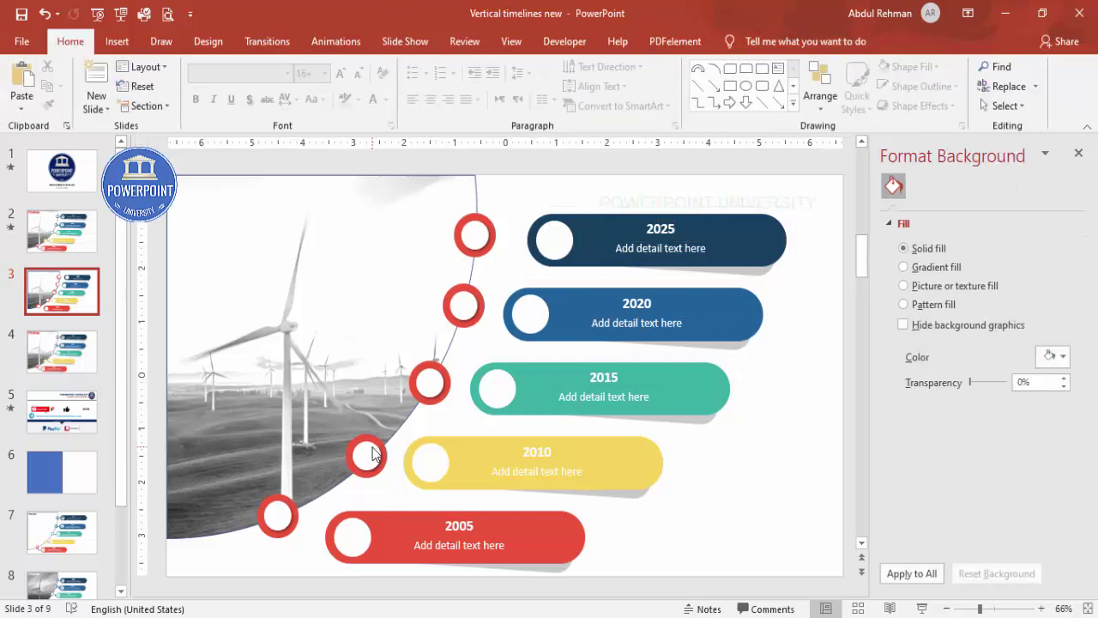
Step: Fill the 2010 ring yellow and the 2015 ring teal
click(370, 439)
double_click(371, 439)
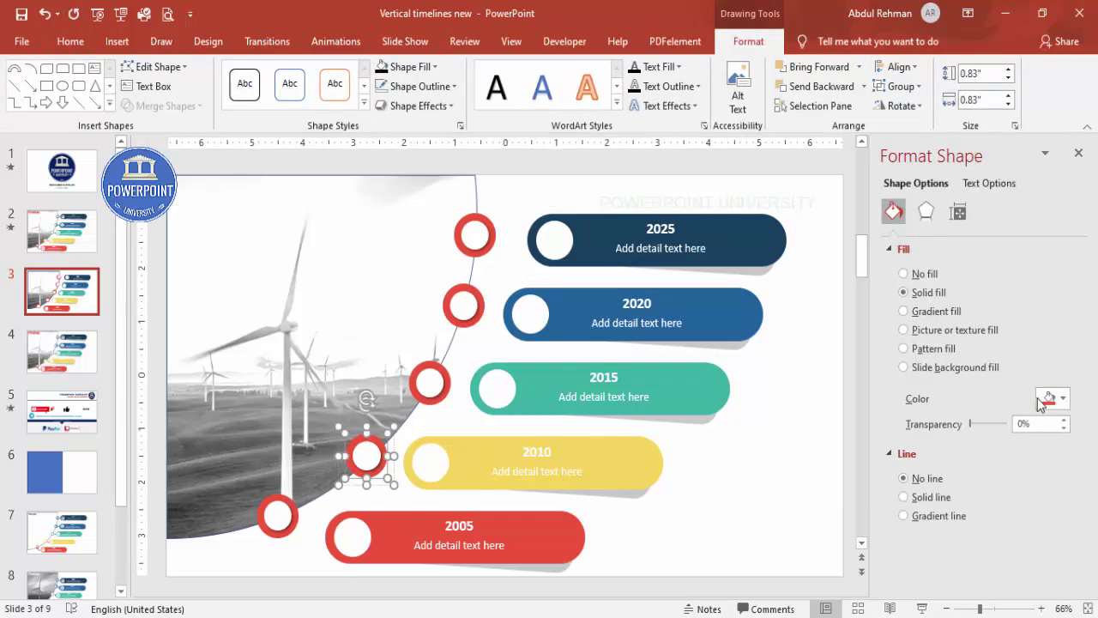
click(1049, 399)
click(1006, 567)
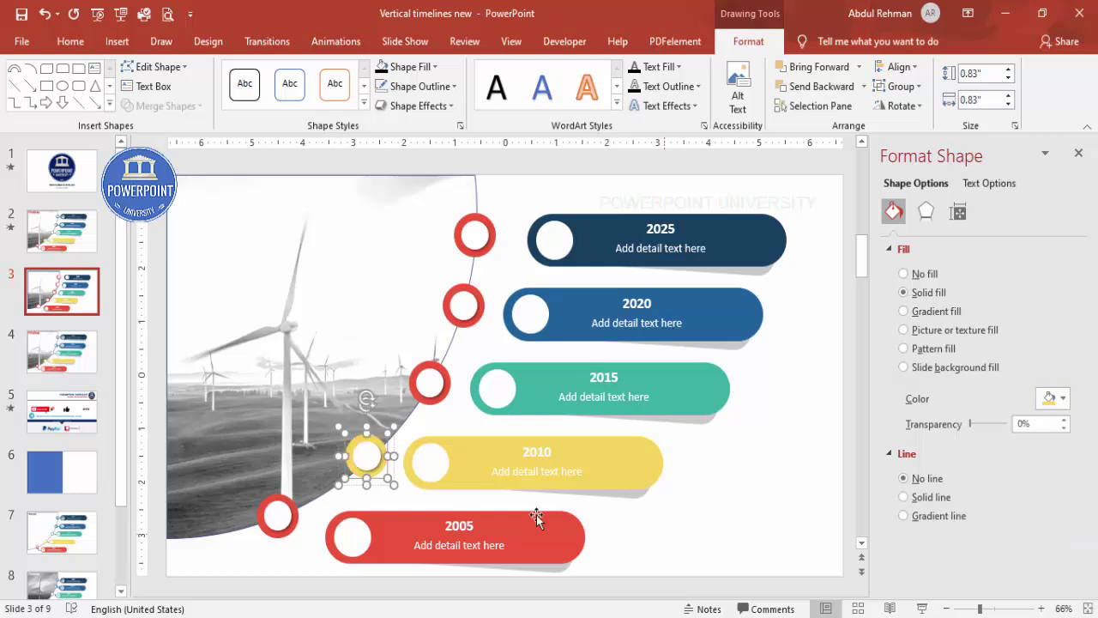
click(439, 370)
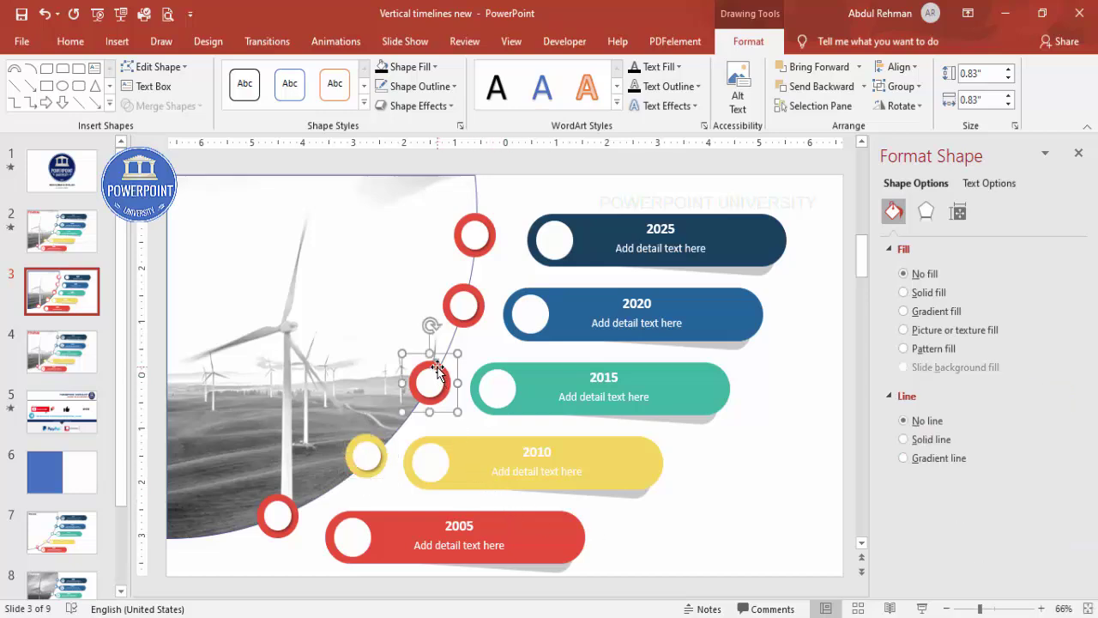
click(1049, 399)
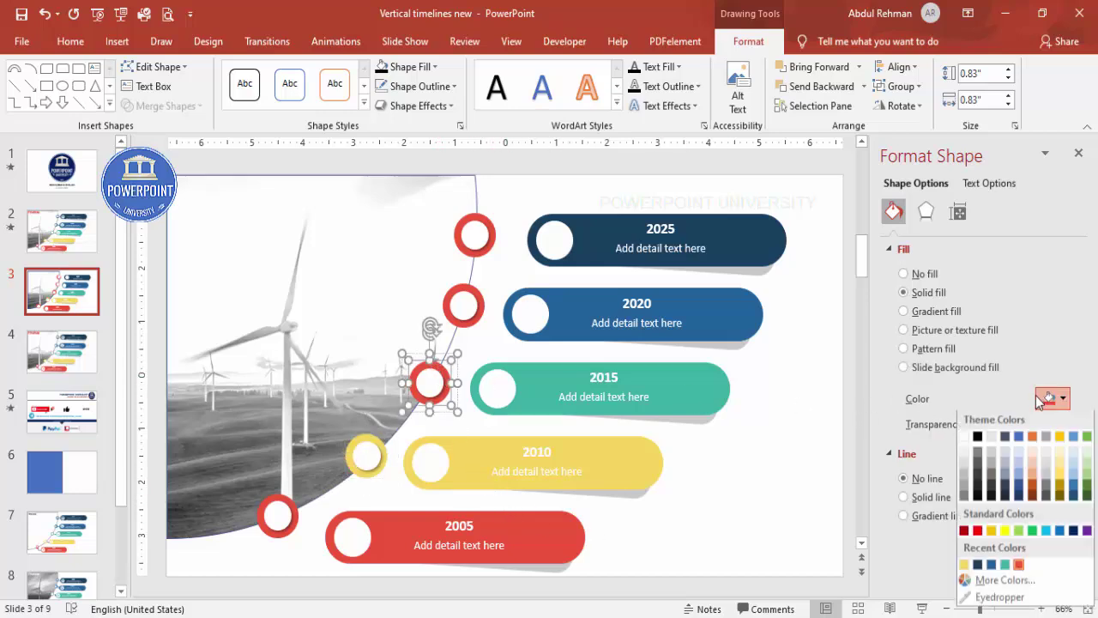
click(1006, 567)
Step: Fill the 2020 ring blue and the 2025 ring dark navy
click(468, 296)
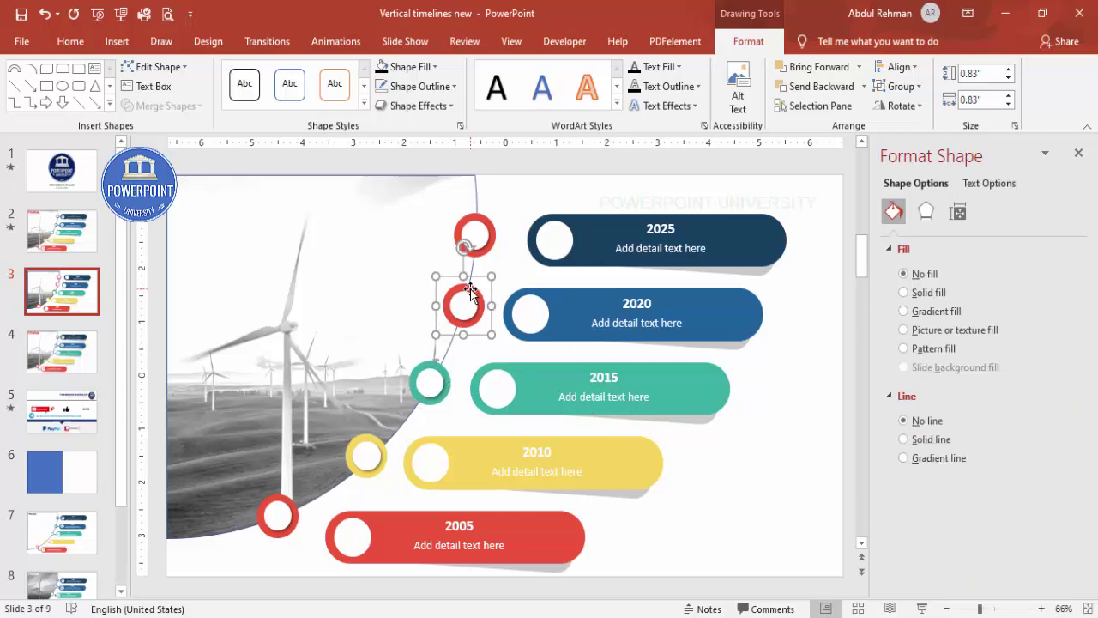
click(1053, 394)
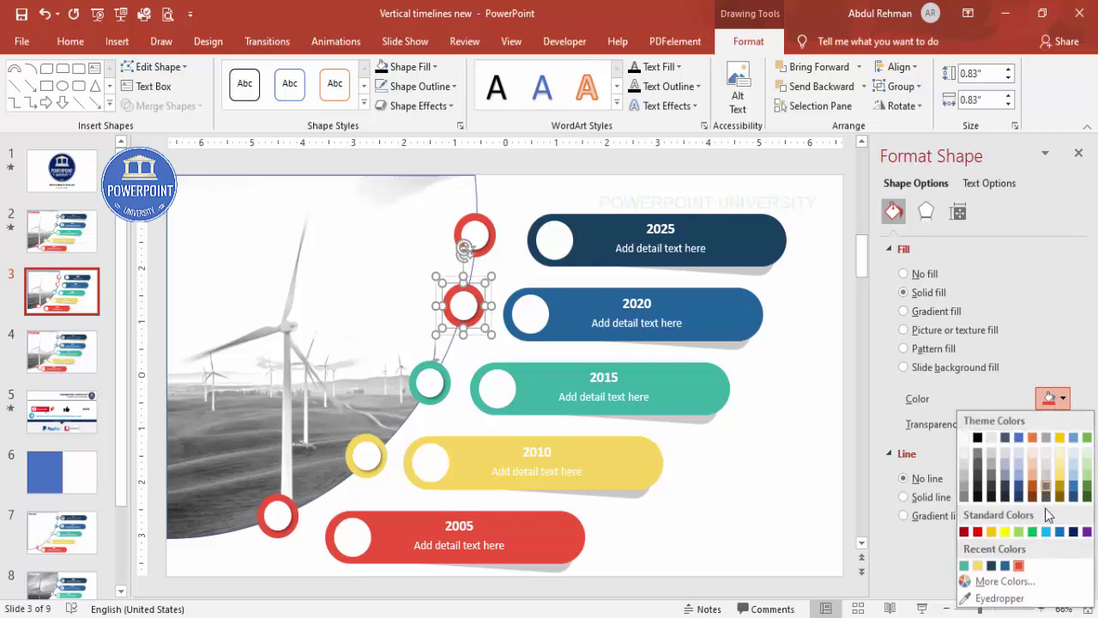
click(1007, 566)
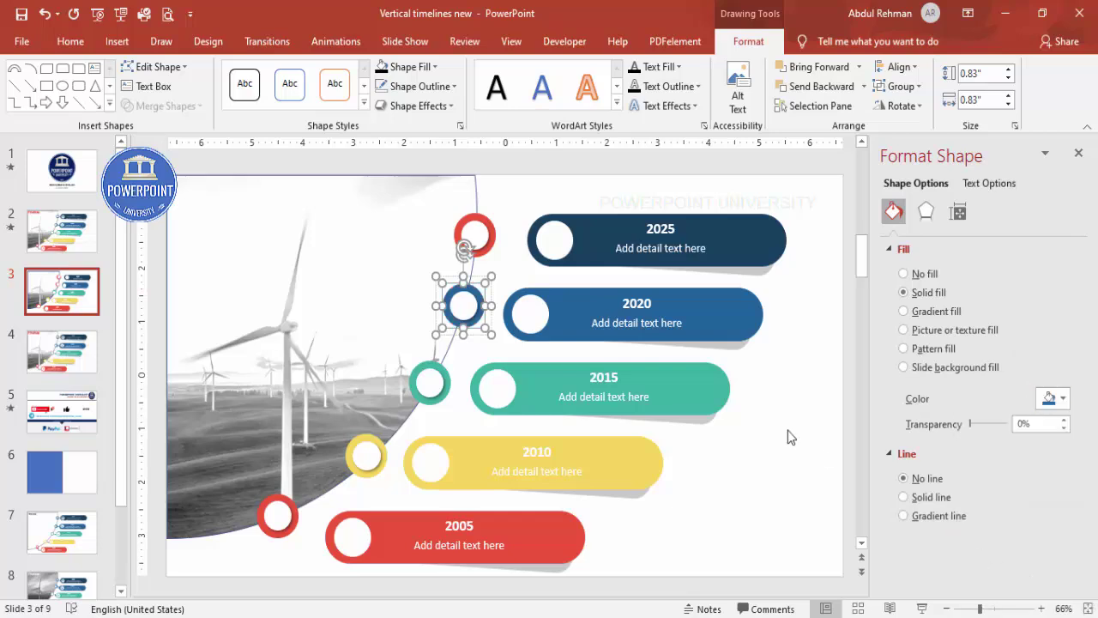
click(481, 218)
click(481, 219)
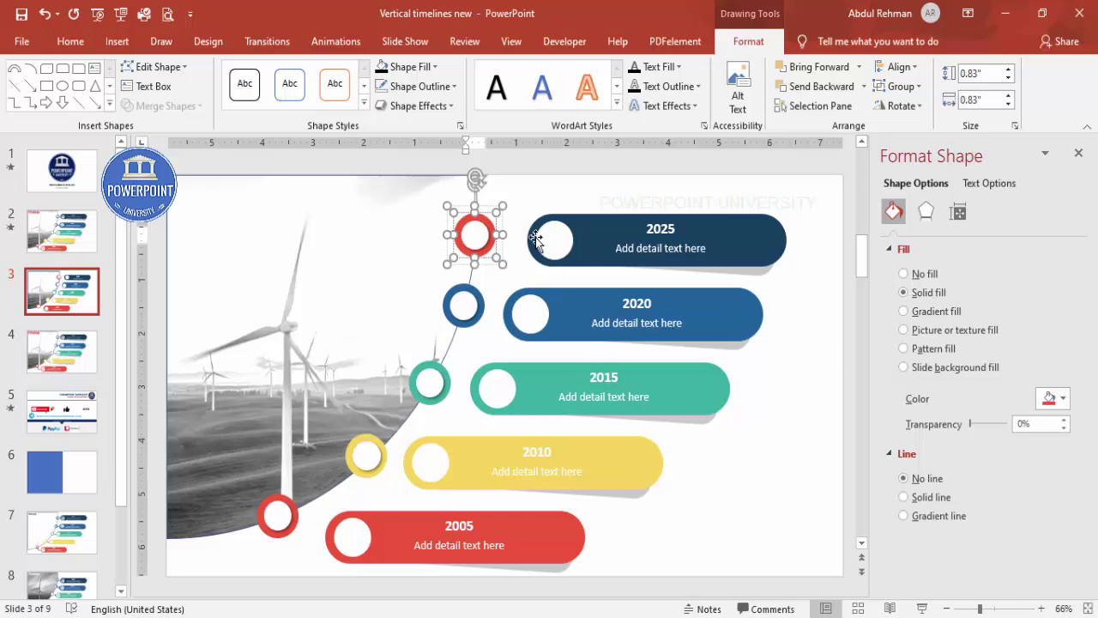
click(493, 223)
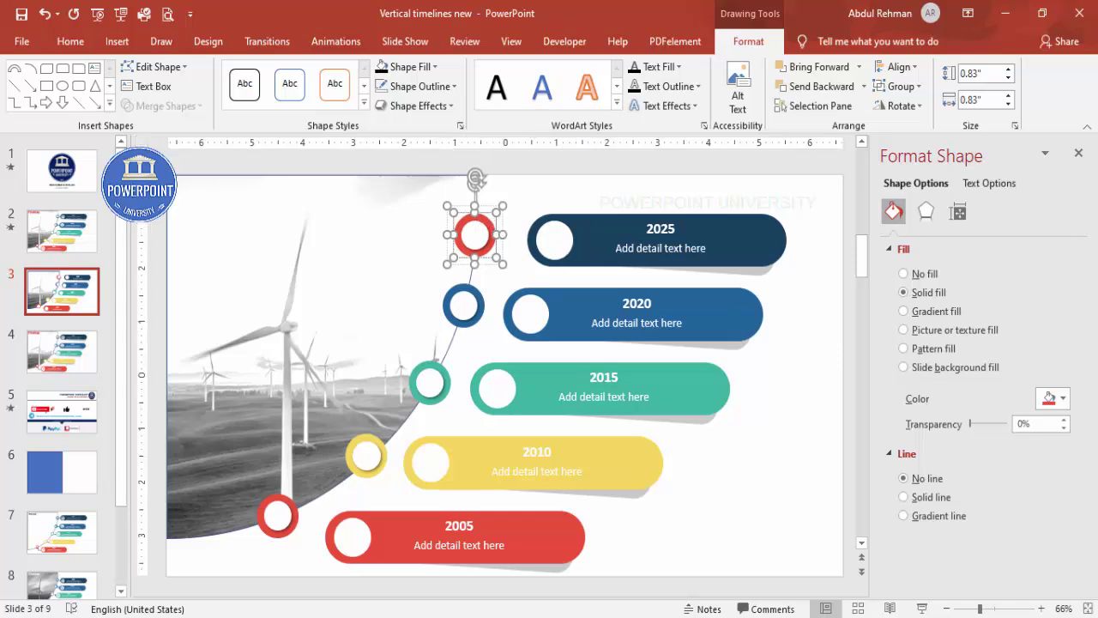
click(1043, 400)
click(1008, 548)
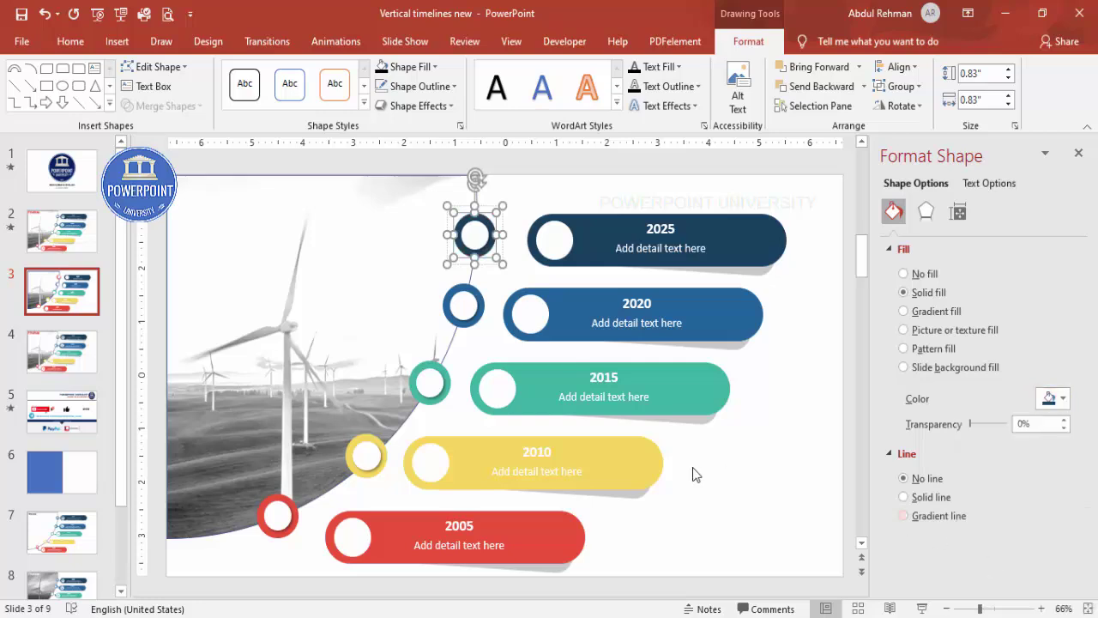
click(740, 482)
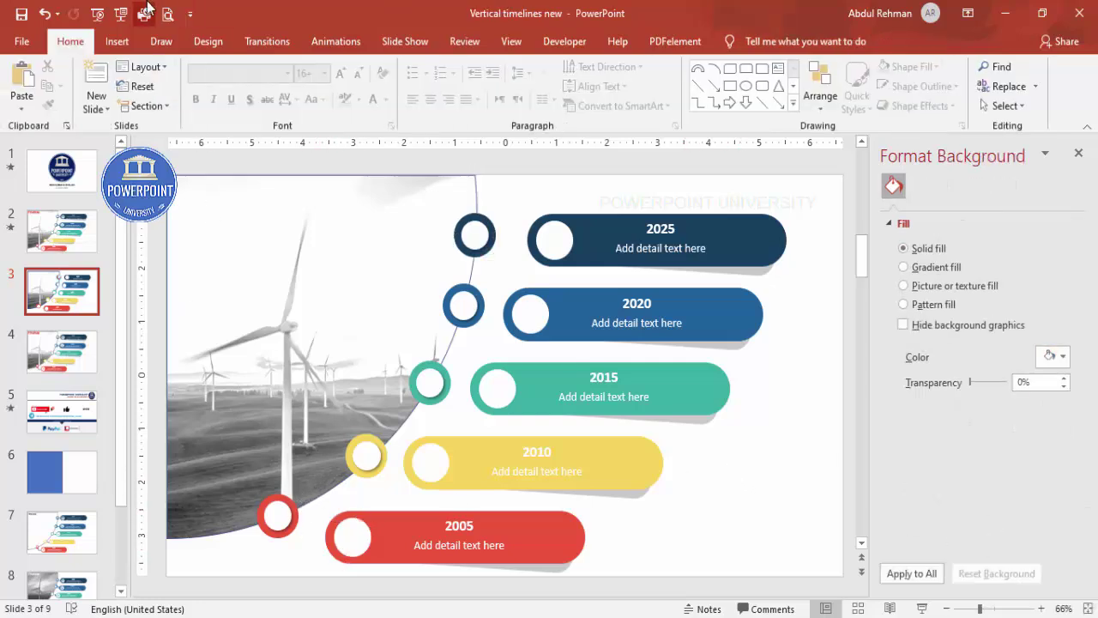
click(116, 42)
Step: Draw elbow connectors linking the red ring to the 2005 bar and the yellow ring to 2010
click(253, 91)
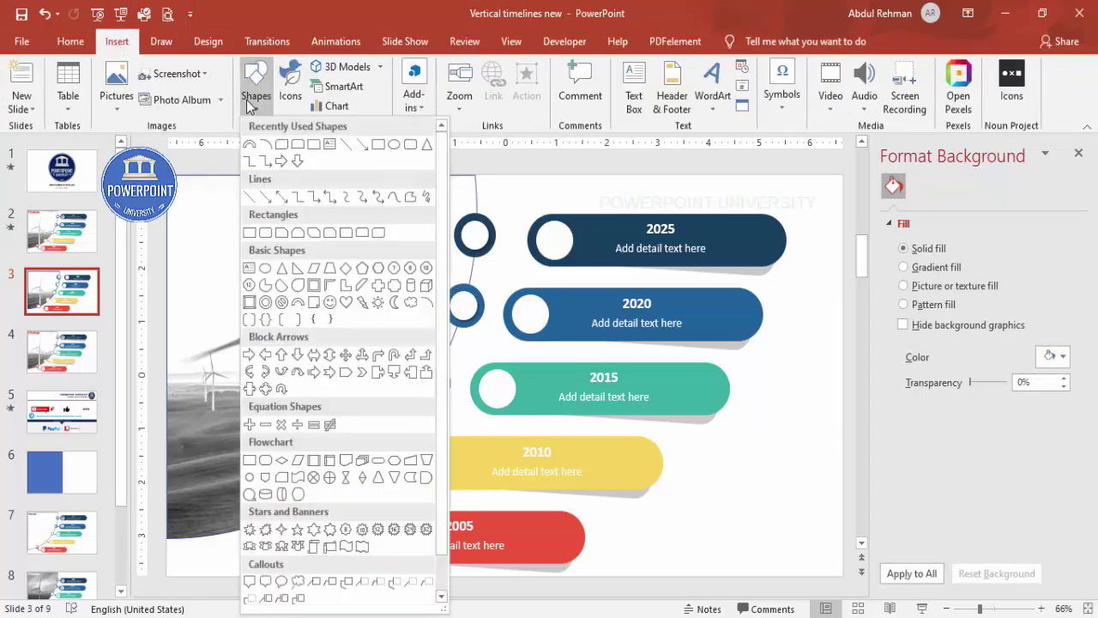
click(300, 204)
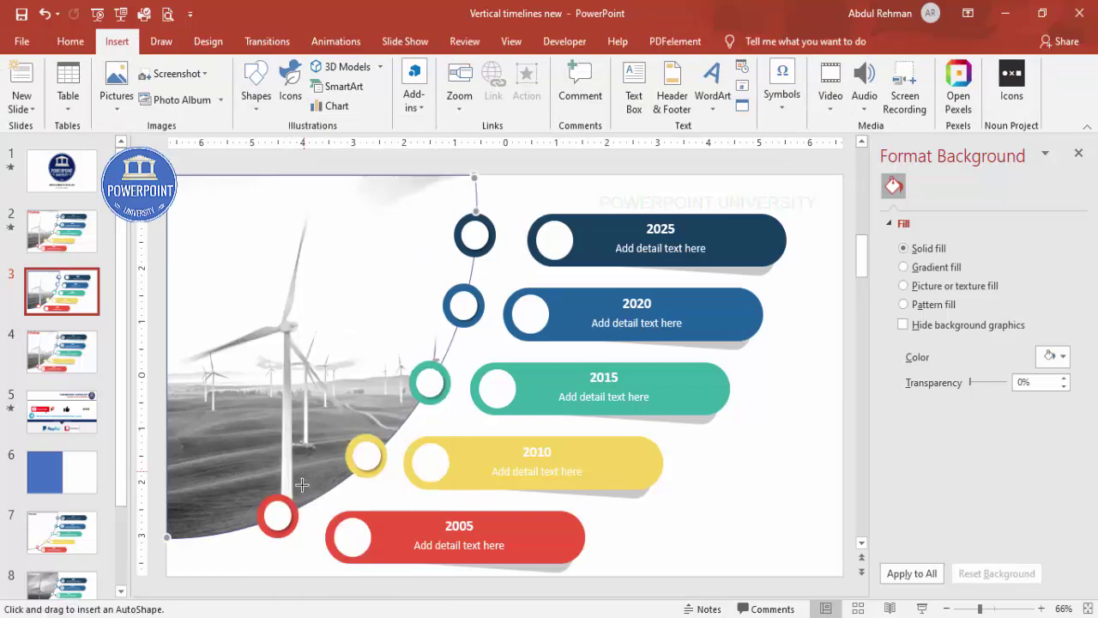
drag(292, 532, 326, 537)
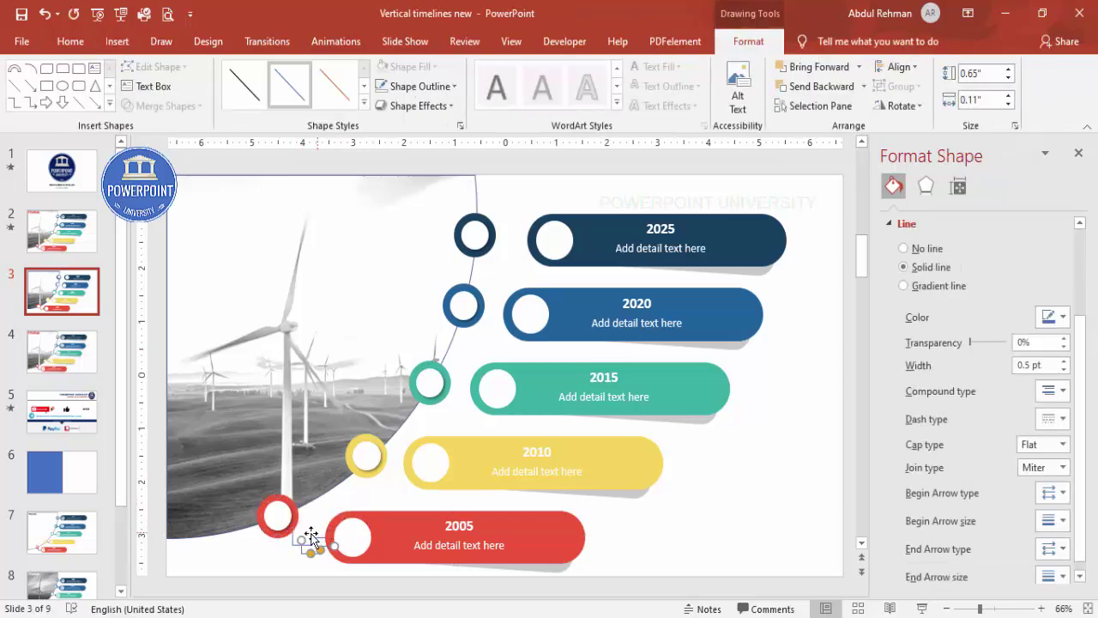
drag(335, 507, 364, 453)
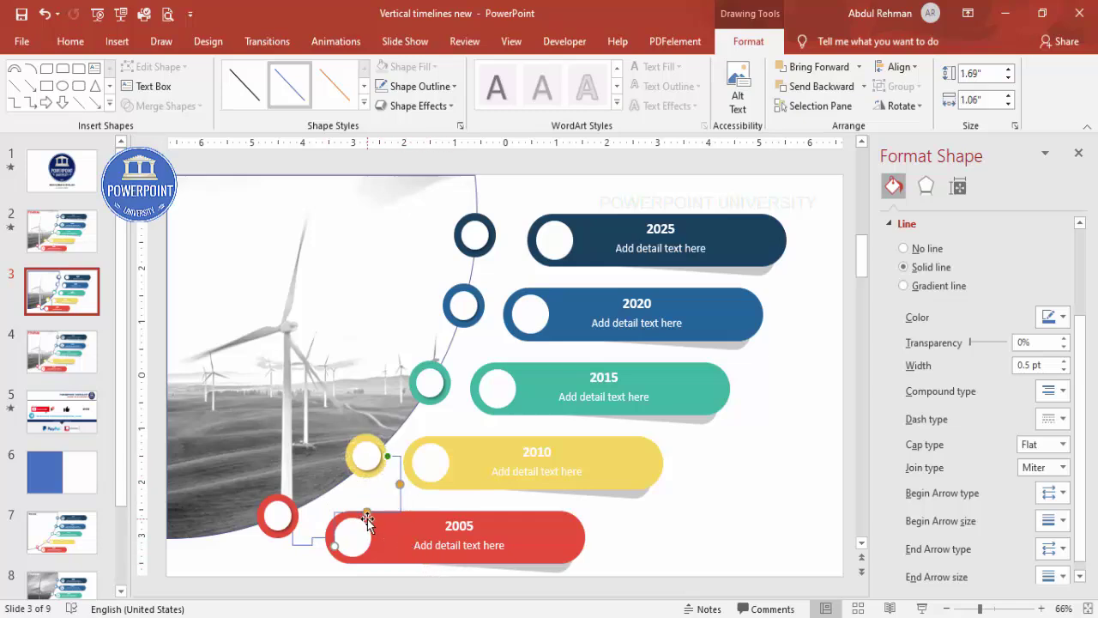
drag(367, 513, 366, 457)
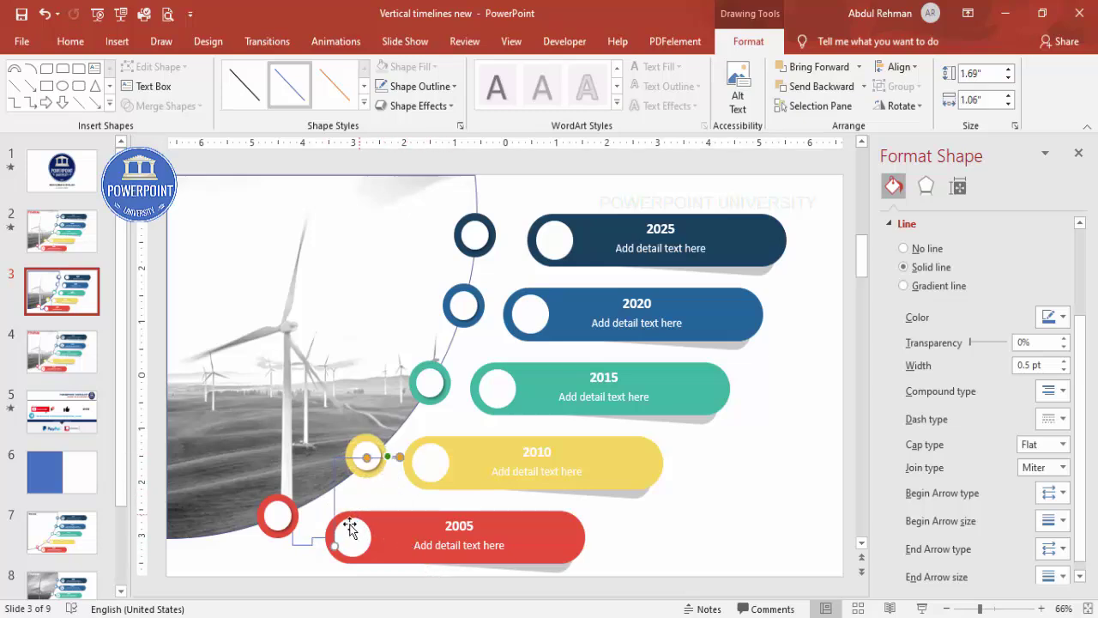
drag(339, 541, 405, 466)
click(463, 394)
Step: Adjust the 2015, 2020 and 2025 connectors so each reaches from its ring to its bar
mouse_move(464, 393)
mouse_down()
mouse_move(450, 389)
mouse_move(490, 386)
mouse_move(468, 390)
mouse_up()
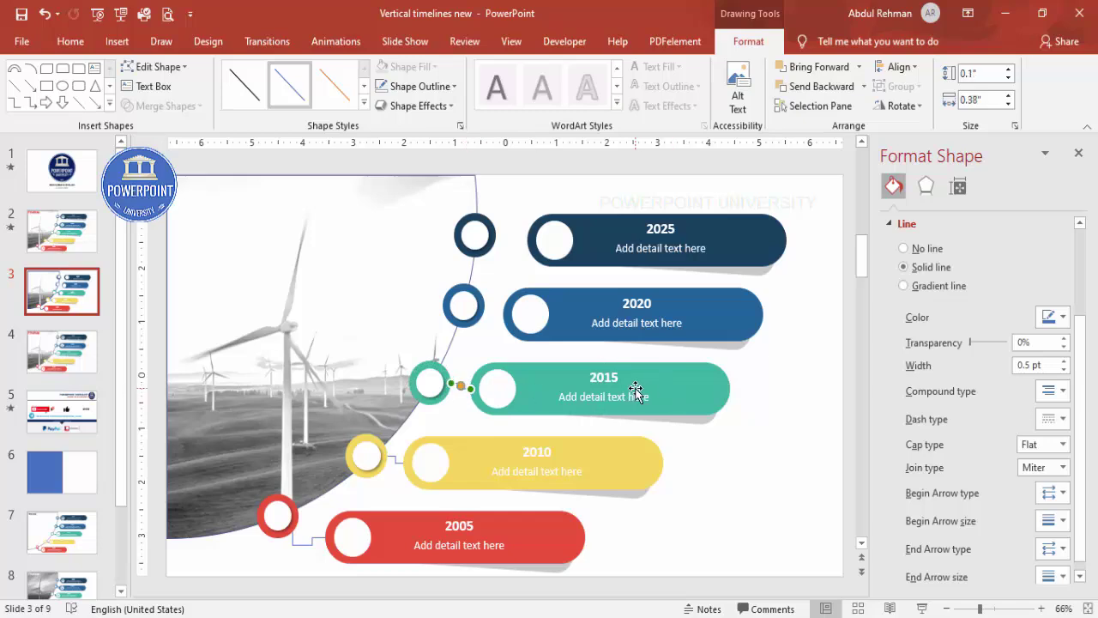
click(517, 314)
mouse_move(510, 316)
mouse_down()
mouse_move(520, 312)
mouse_move(486, 306)
mouse_move(503, 314)
mouse_up()
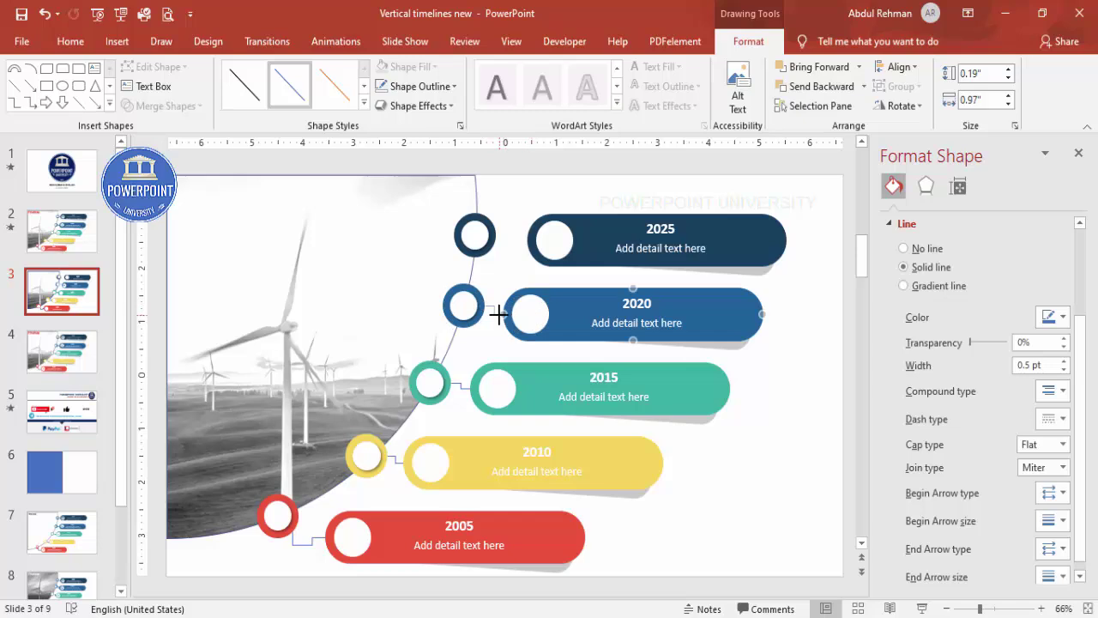
click(544, 241)
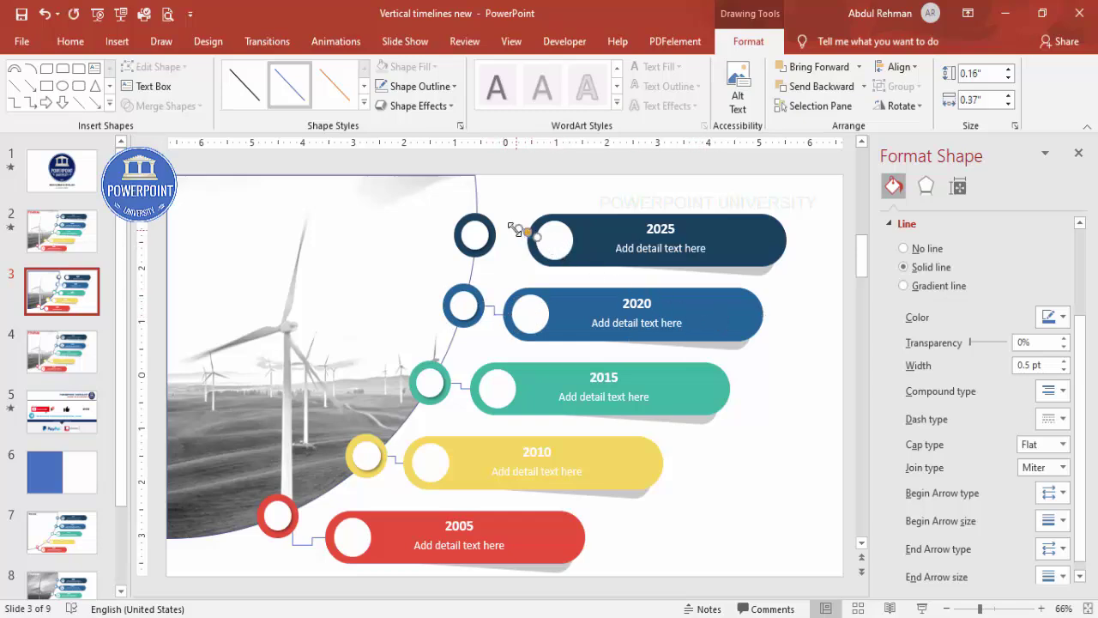
mouse_move(515, 229)
mouse_down()
mouse_move(477, 230)
mouse_move(528, 240)
mouse_up()
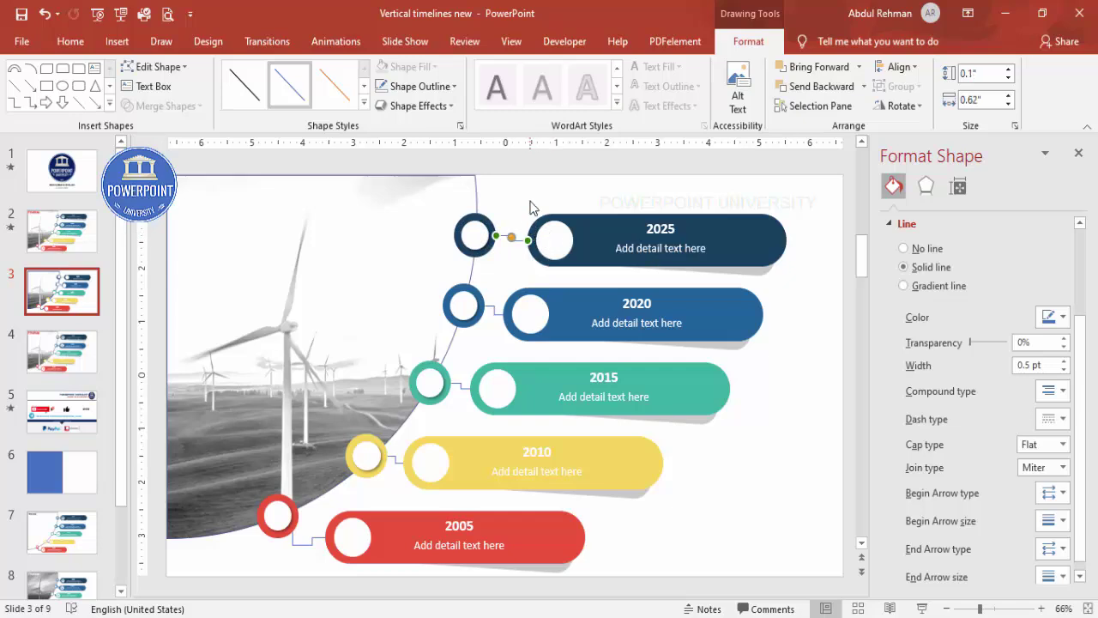
click(525, 206)
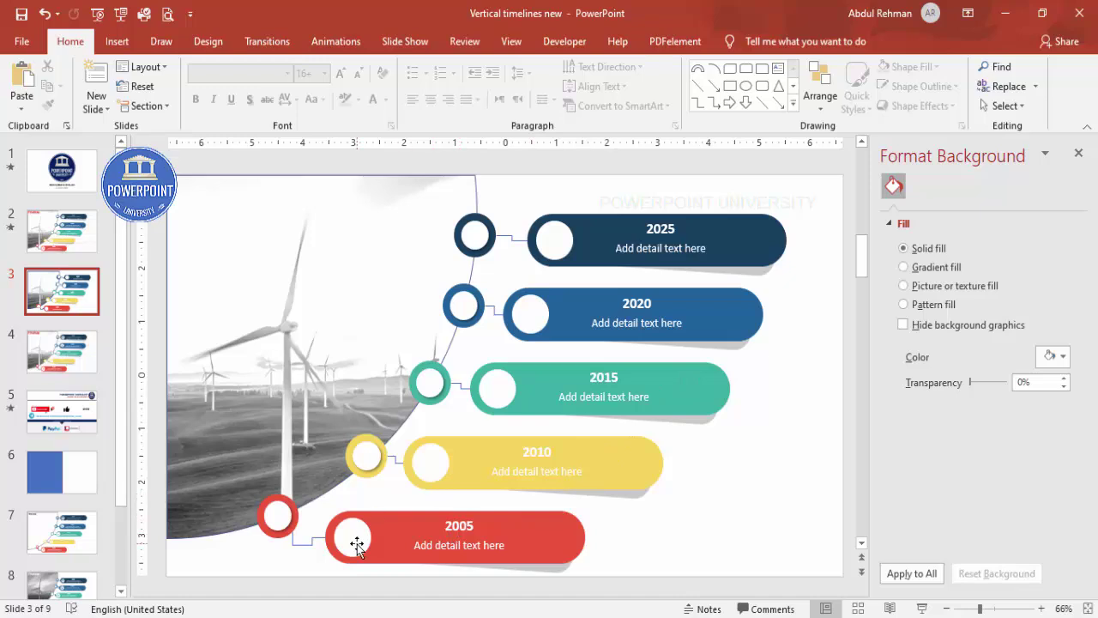
click(117, 41)
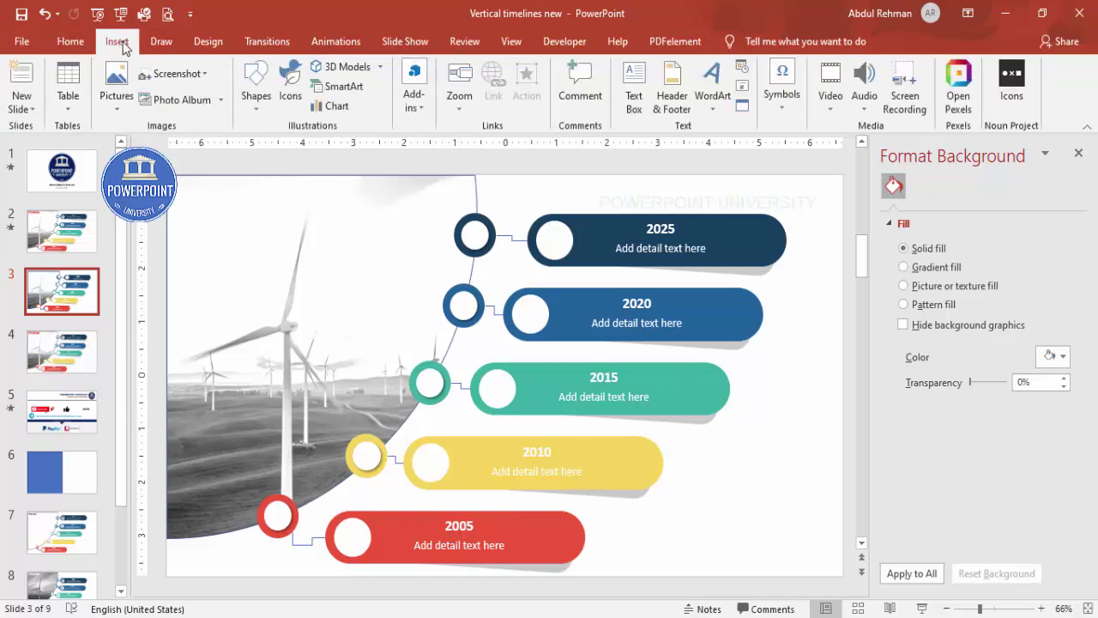
click(292, 86)
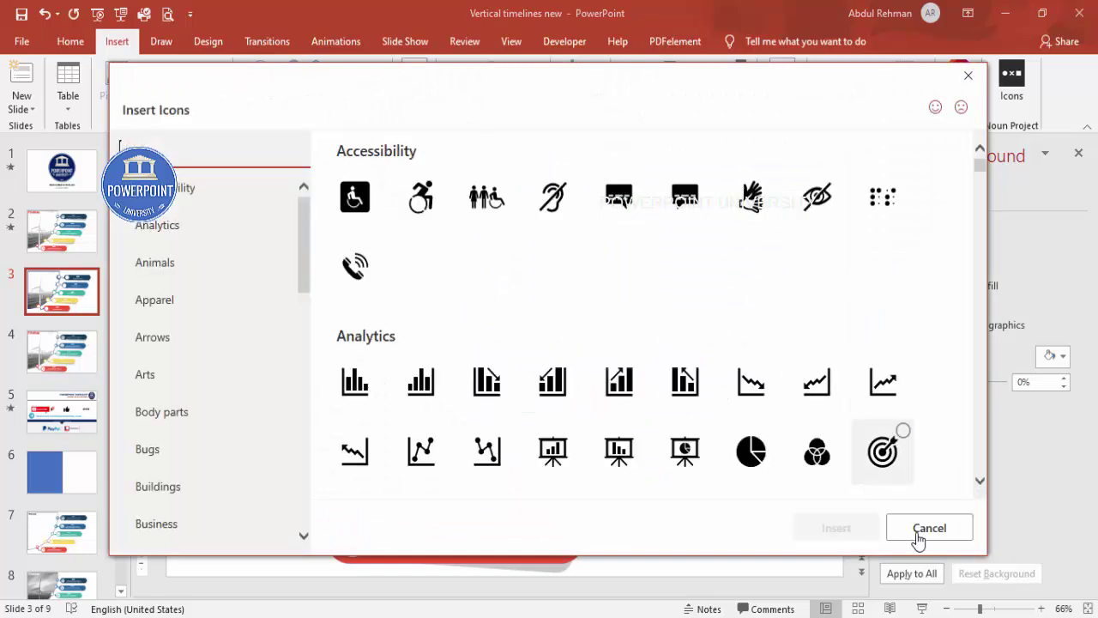
click(929, 528)
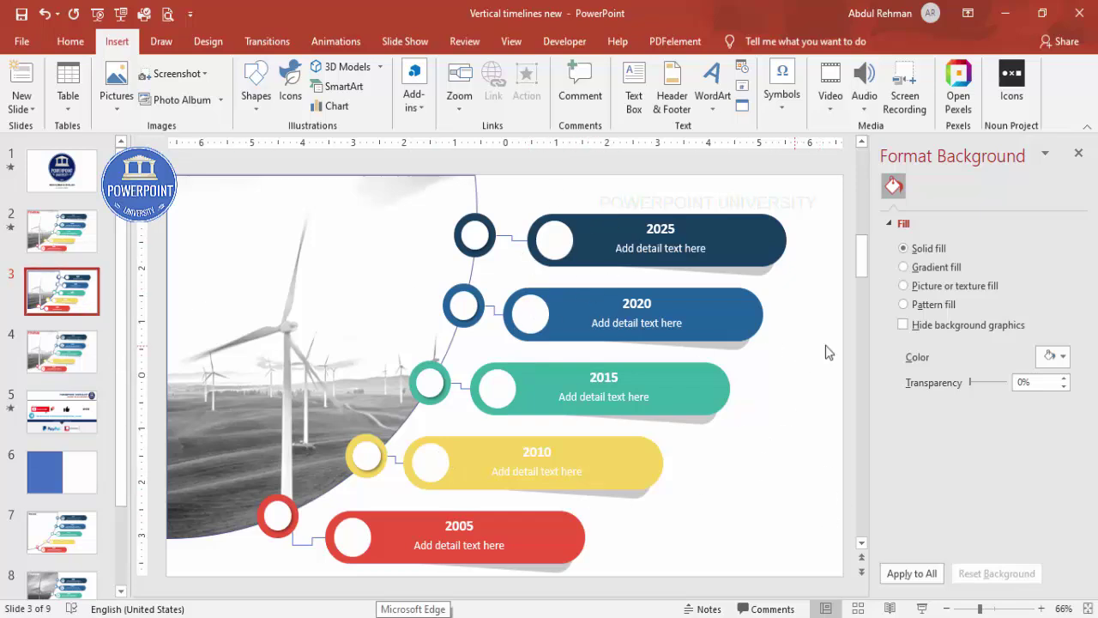
Step: Fill the slide background with the grid pattern using a very light grey foreground
click(918, 304)
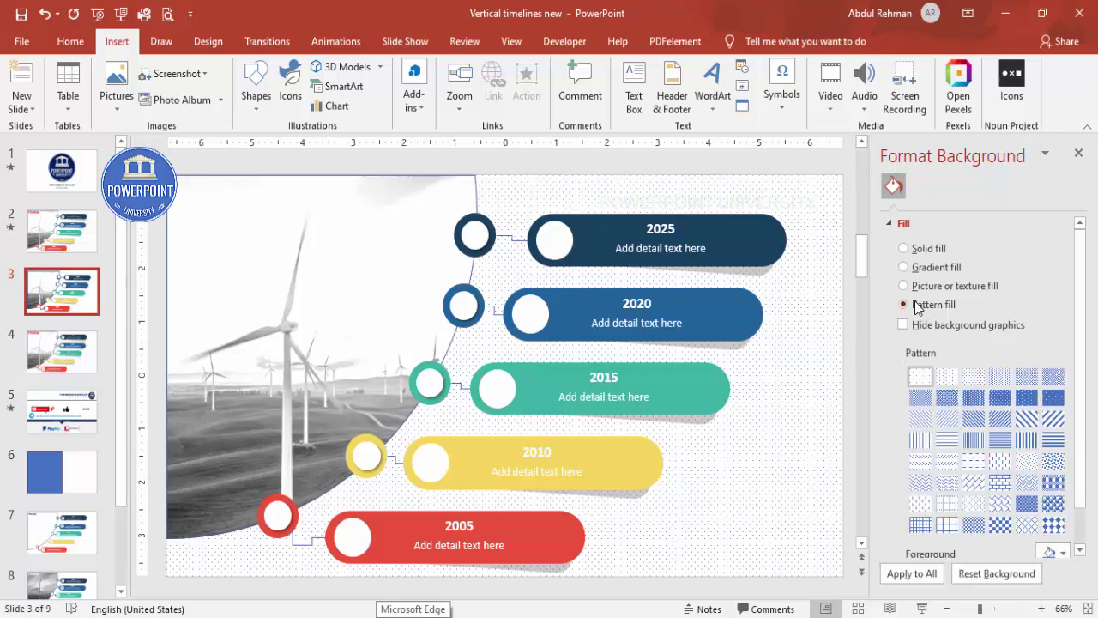
click(940, 528)
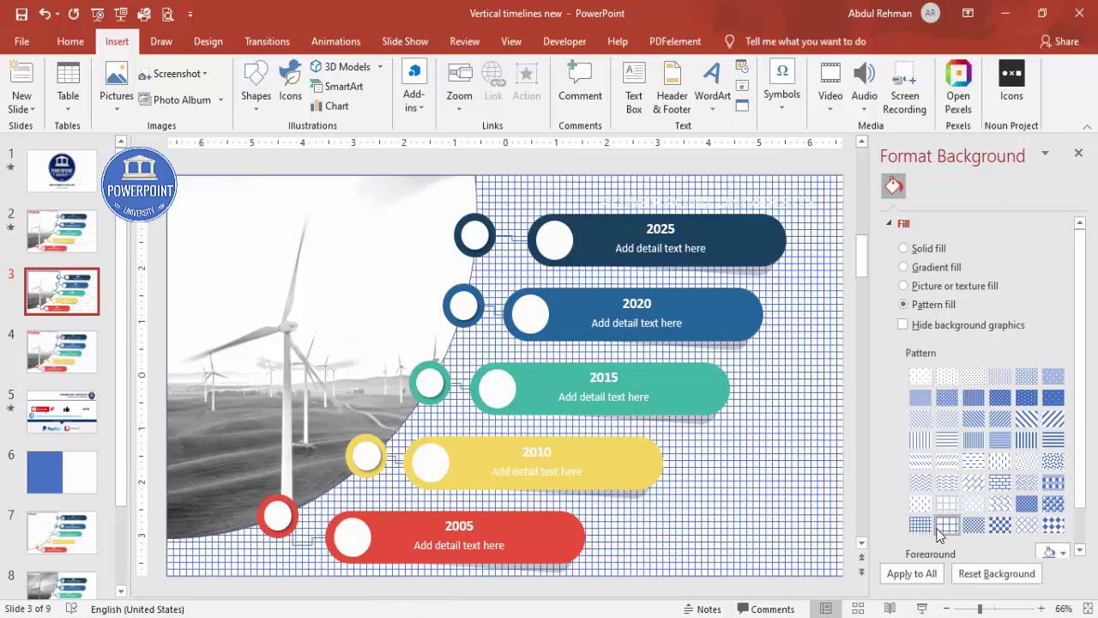
scroll(1082, 500, down, 1)
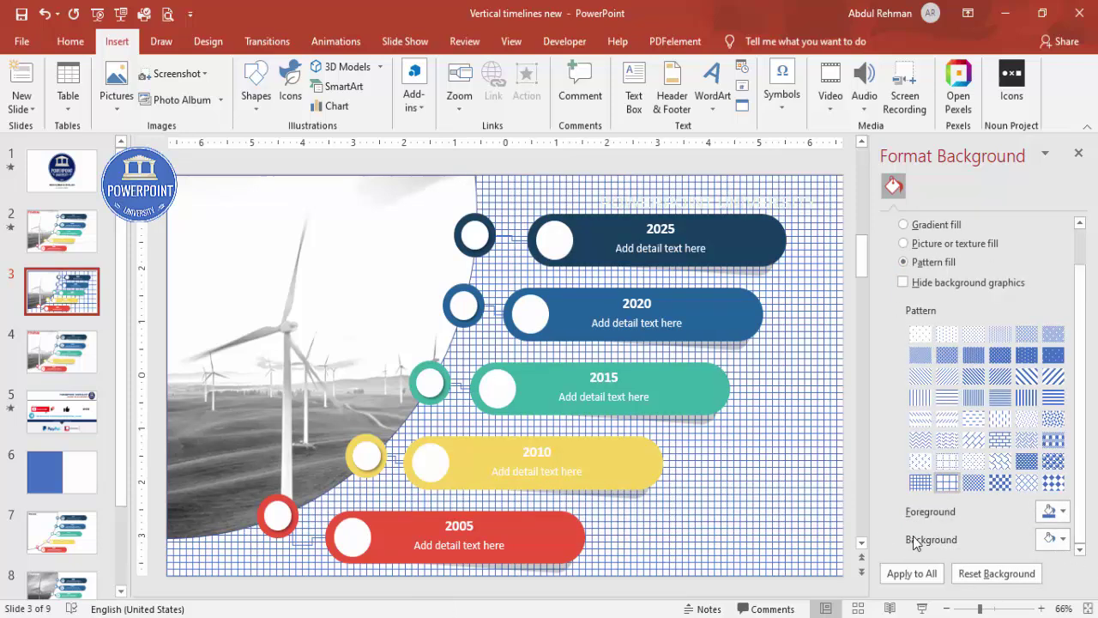
click(1052, 512)
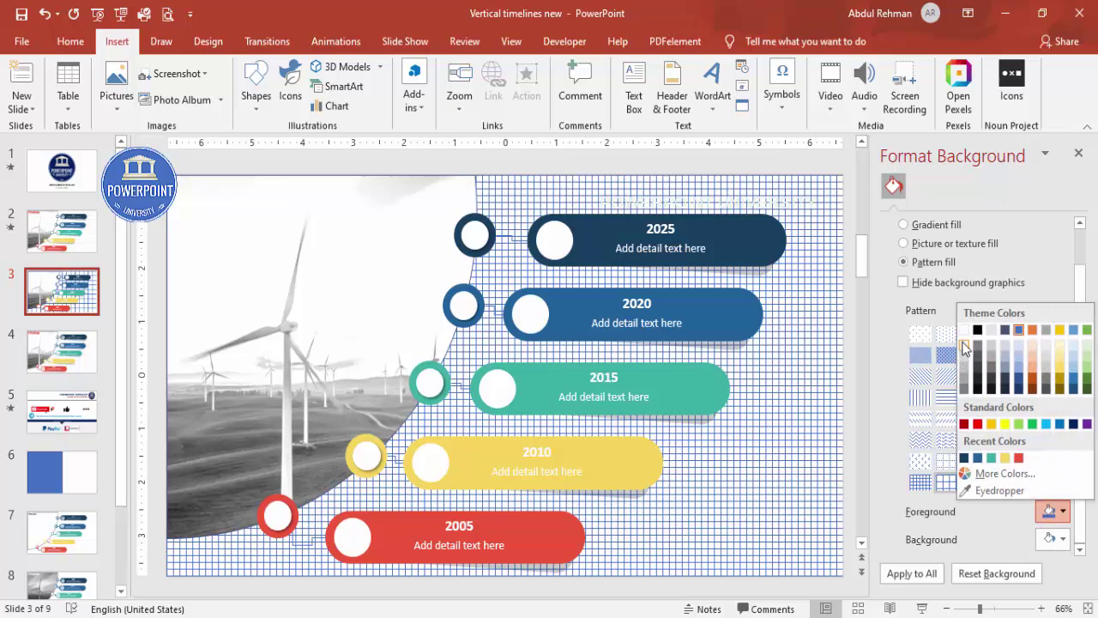
click(961, 347)
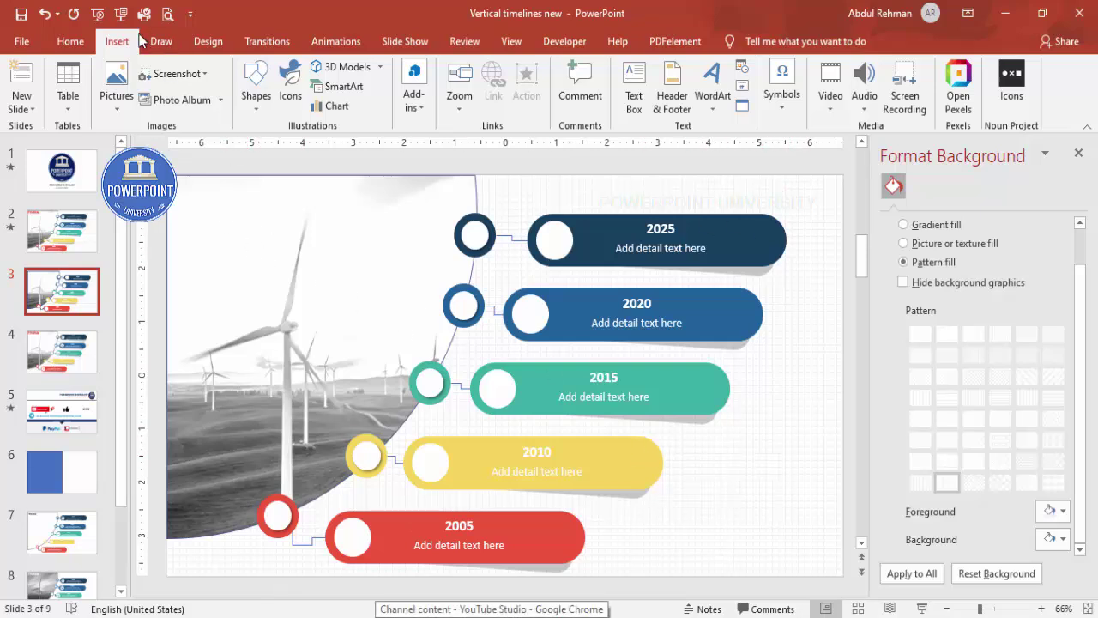
Step: Add a text box at the upper-left reading 'TIMELINES'
click(634, 90)
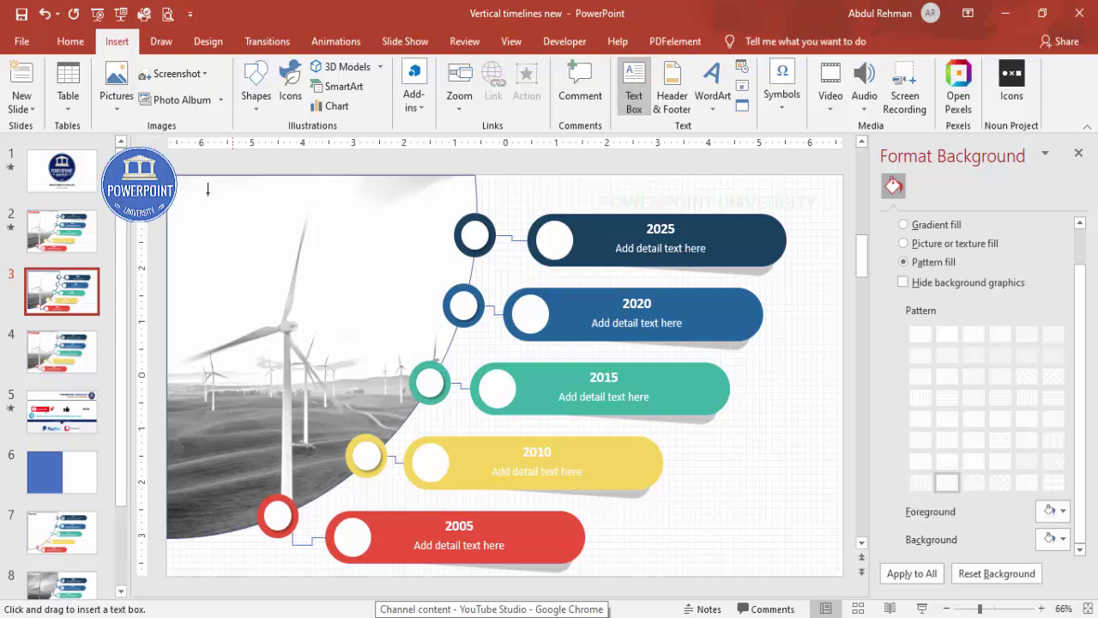
drag(248, 200, 362, 223)
text(T)
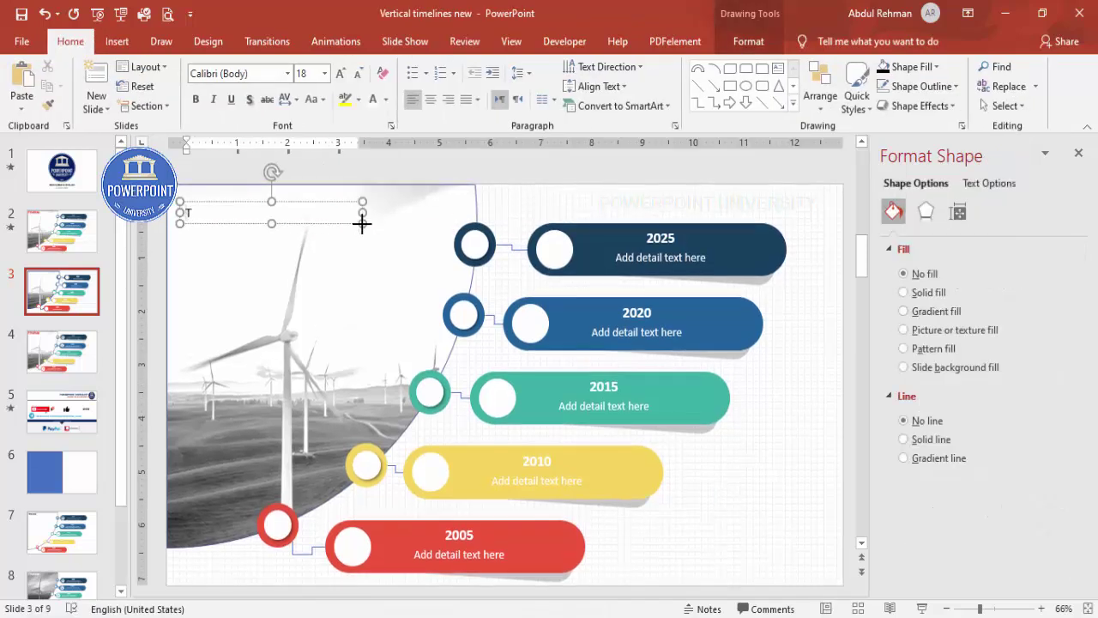
text(IMELINES)
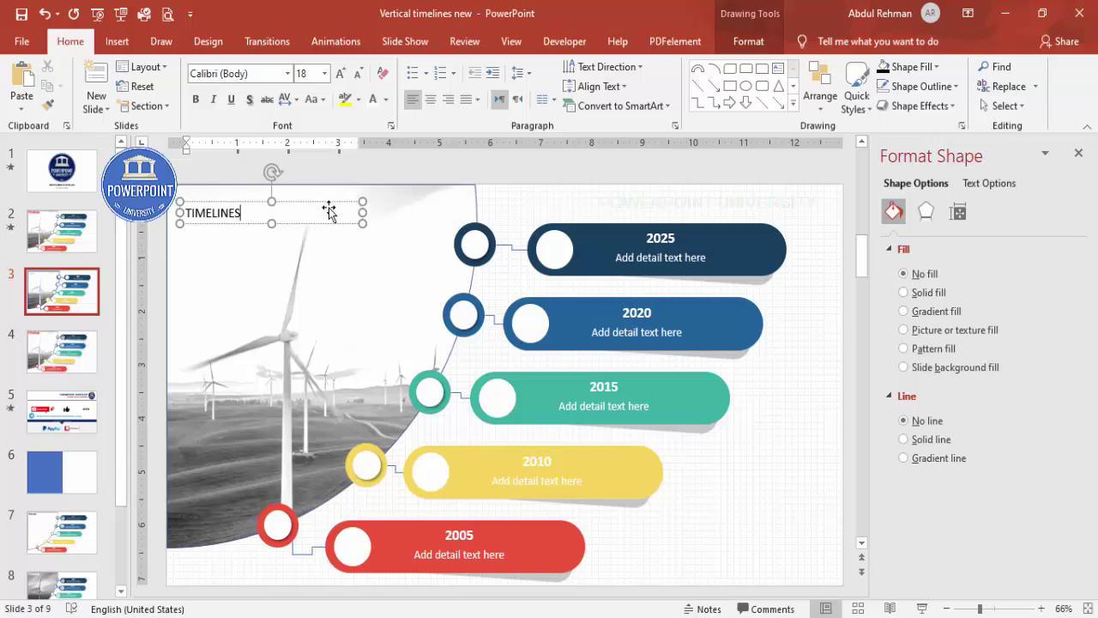
click(329, 201)
Step: Make the TIMELINES title bold at 32 pt and move it to the top edge
click(196, 99)
click(340, 73)
click(341, 74)
click(341, 74)
click(341, 74)
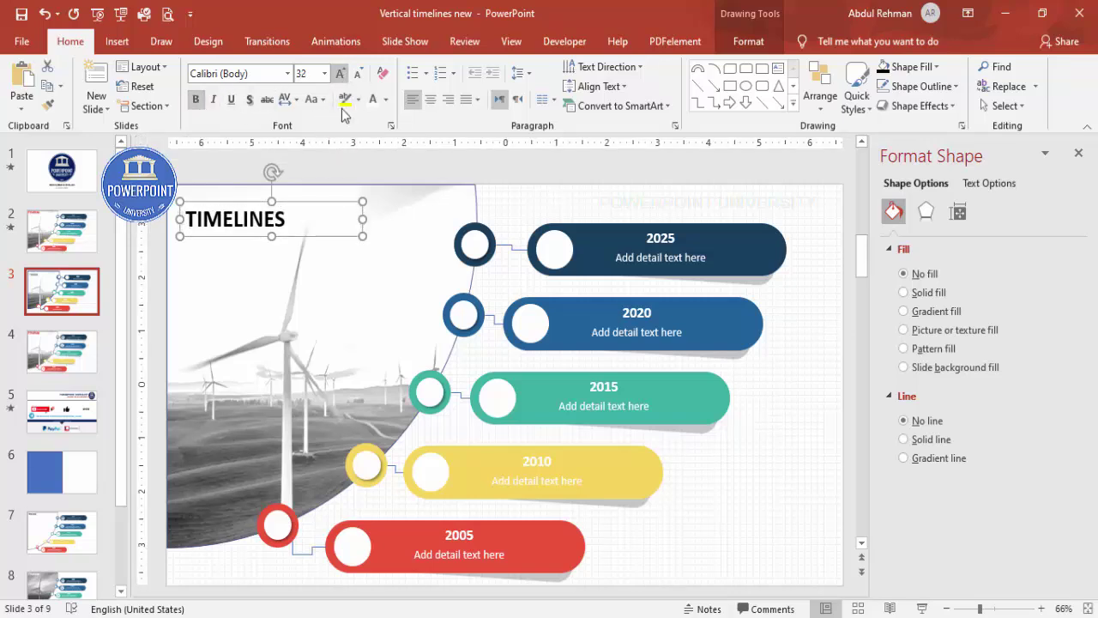
drag(319, 206, 313, 182)
click(502, 173)
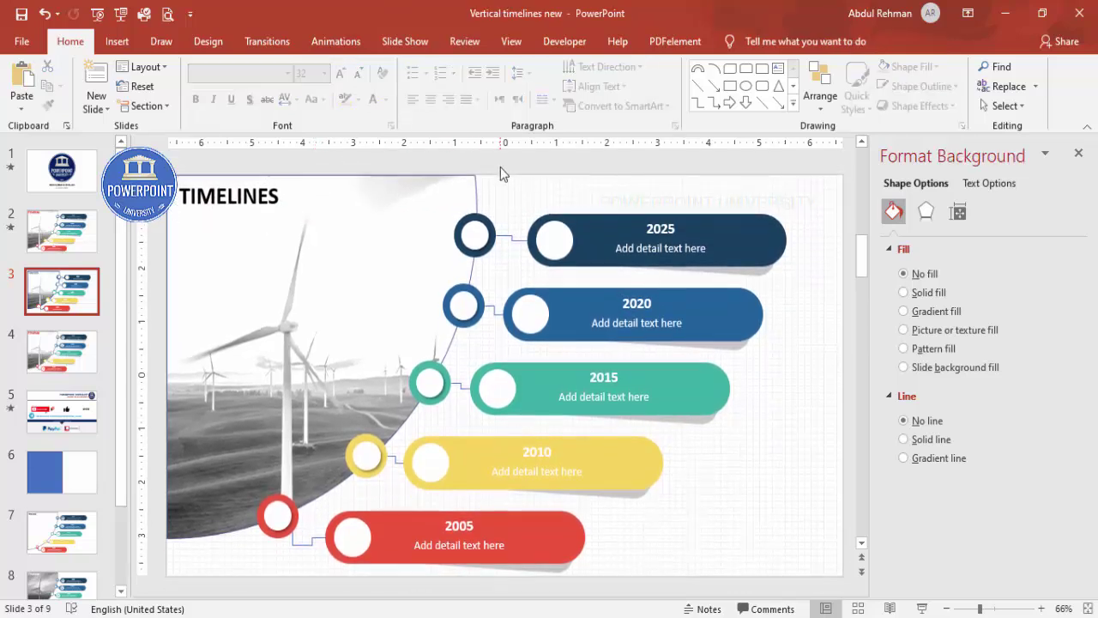